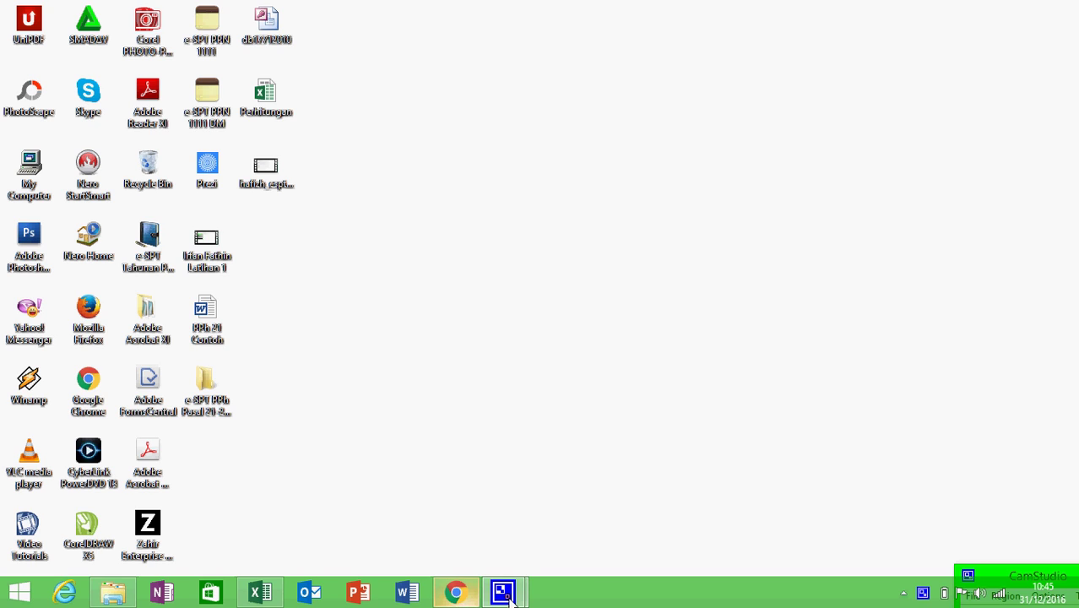
- Open the Aplikasi Perpajakan (e-SPT) download page on pajak.go.id and scroll to the application list
left_click(456, 594)
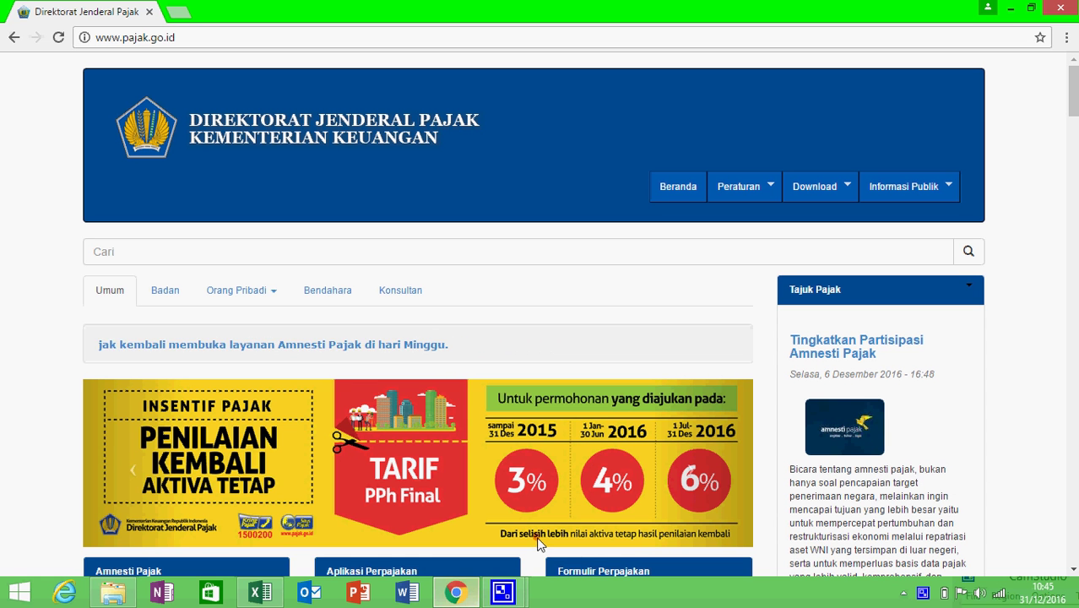
left_click(844, 189)
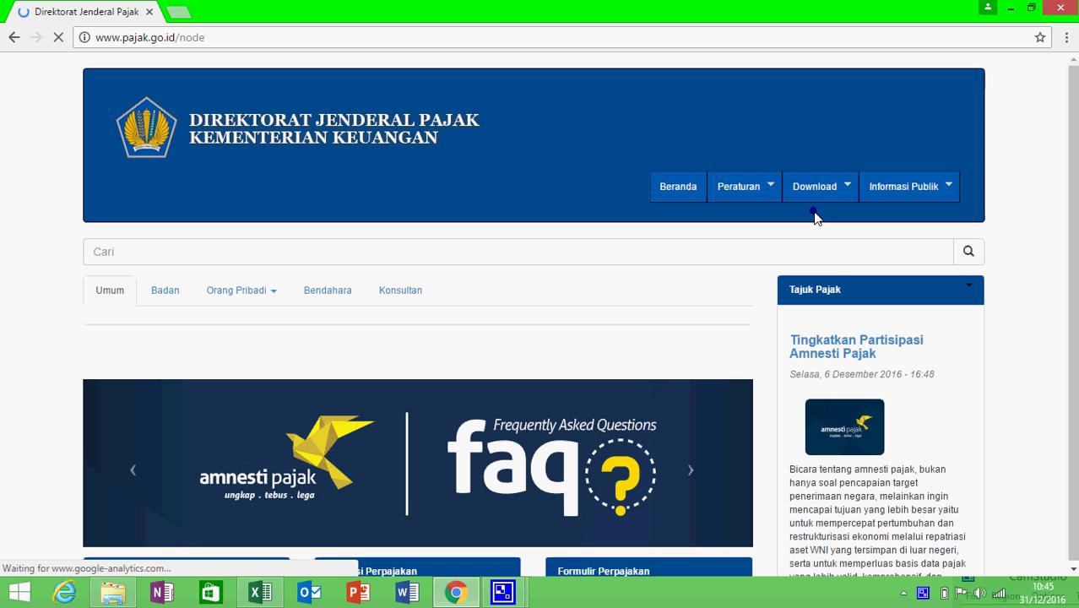
mouse_move(835, 180)
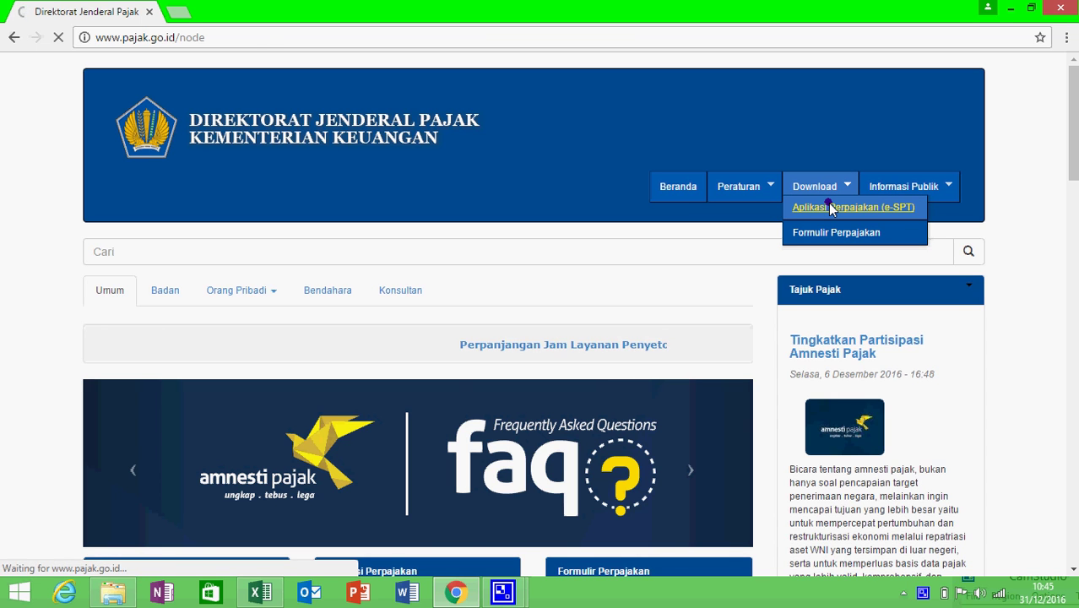
left_click(830, 206)
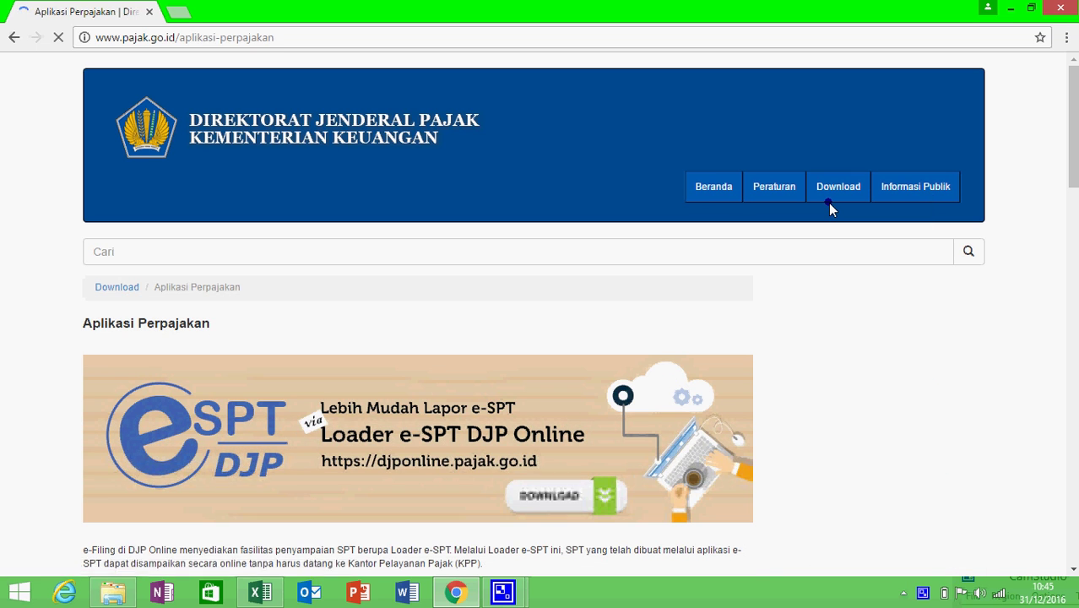
scroll(829, 203, "down", 4)
scroll(830, 210, "down", 4)
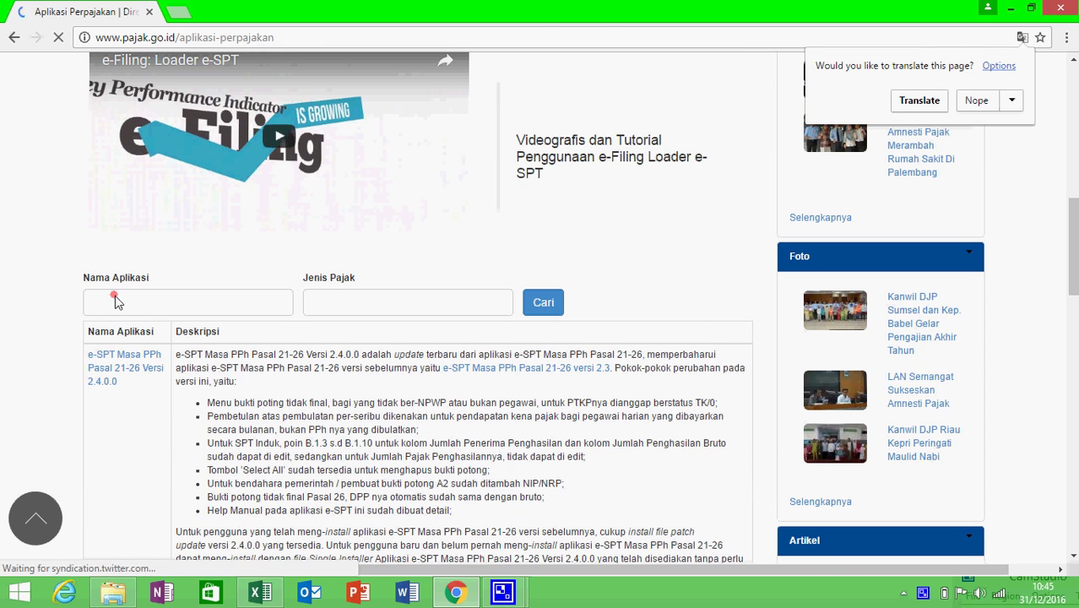
- Open the e-SPT Masa PPh Pasal 21-26 Versi 2.4.0.0 page, review its files, then switch to File Explorer
left_click(137, 372)
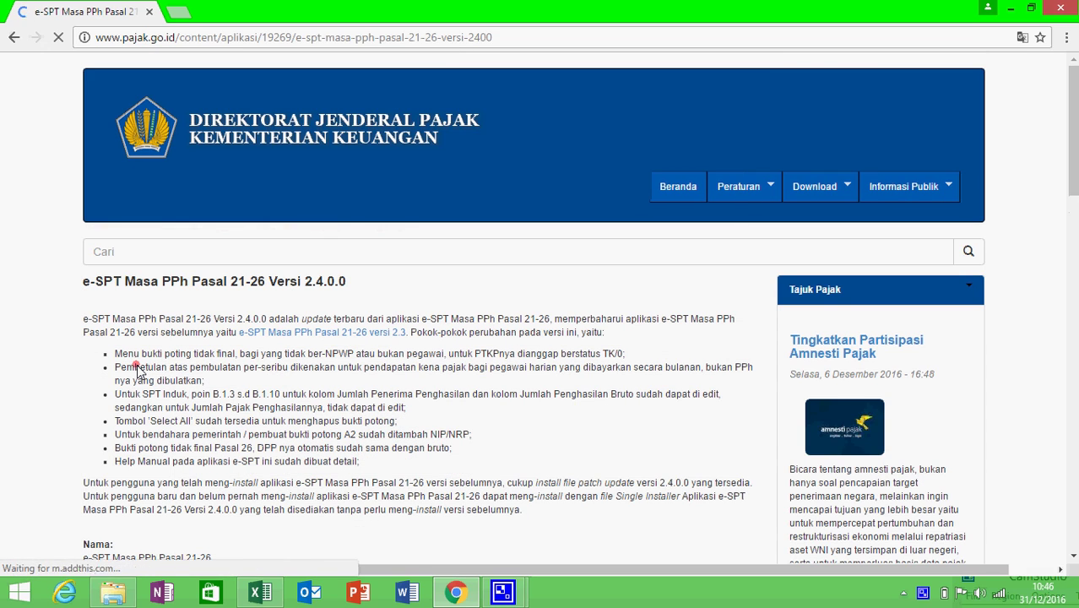
scroll(138, 370, "down", 6)
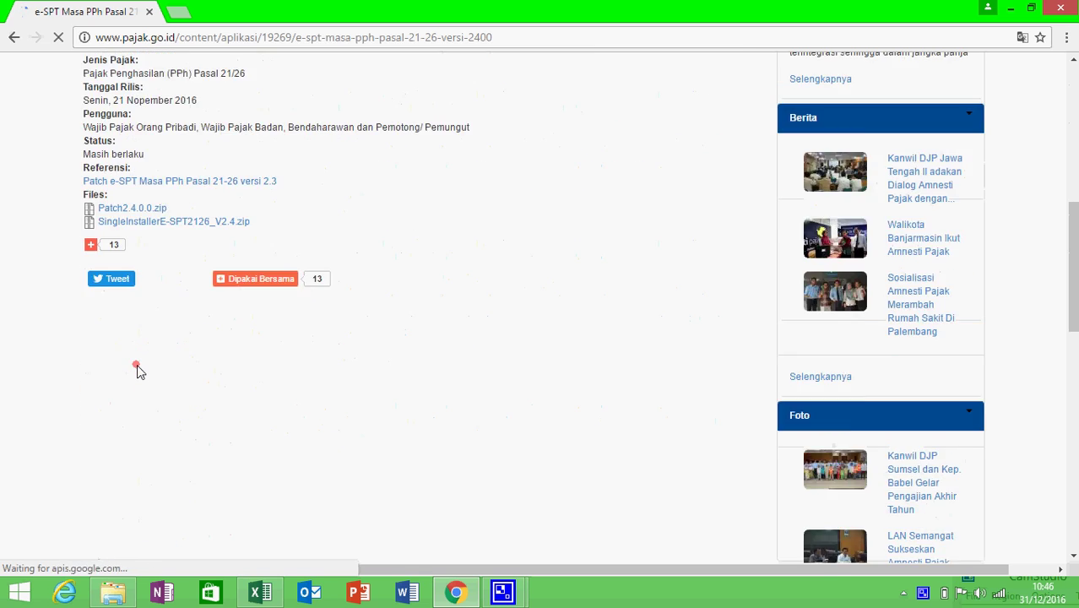
scroll(139, 372, "up", 1)
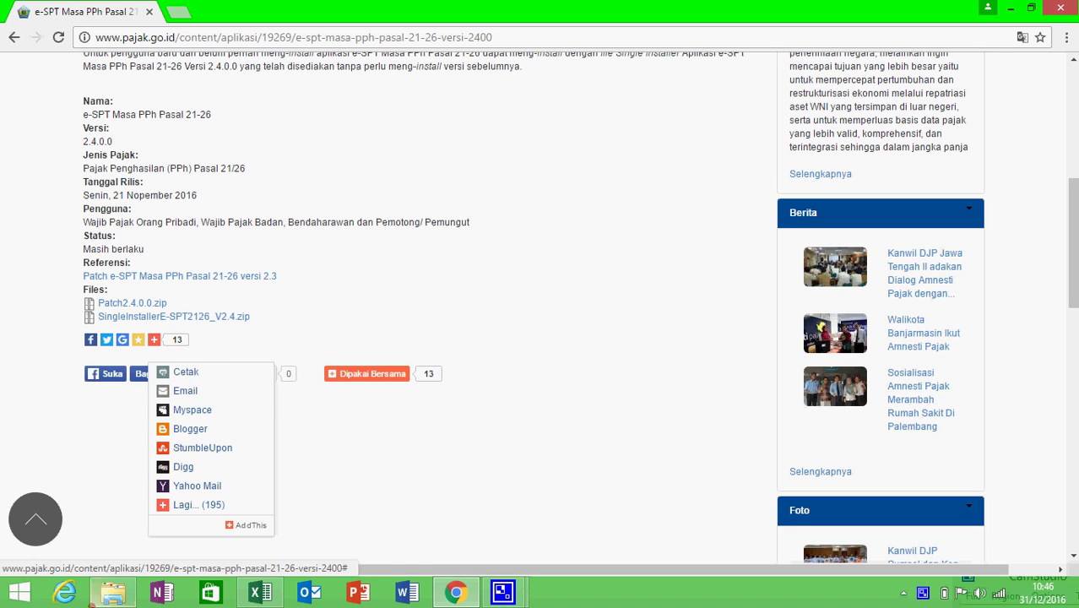
left_click(131, 520)
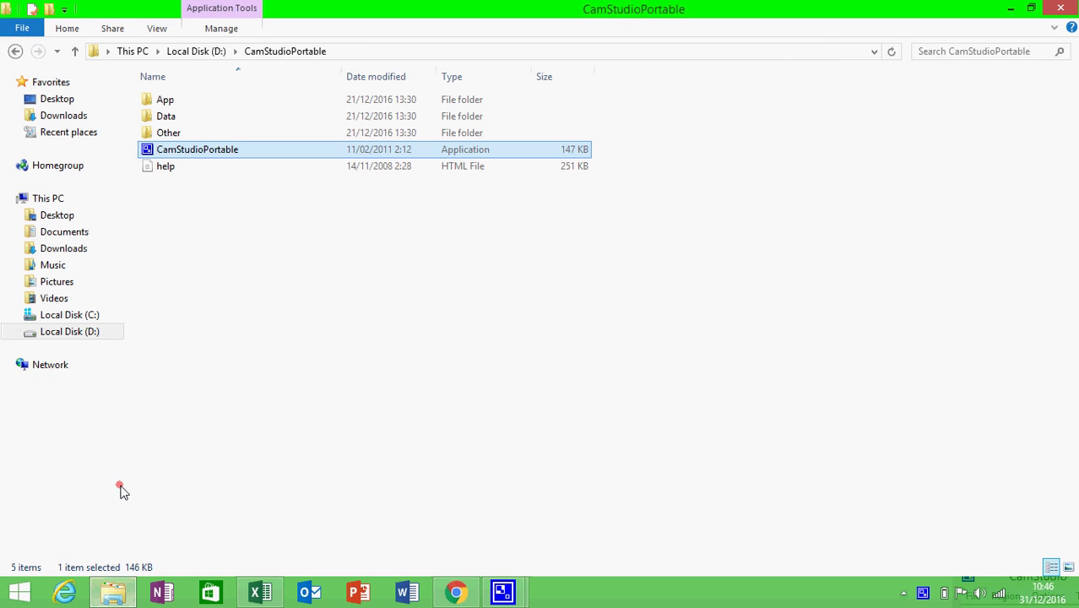
- Delete the old Debug folder inside D:\21-26 2.4.0
left_click(104, 335)
left_click(210, 148)
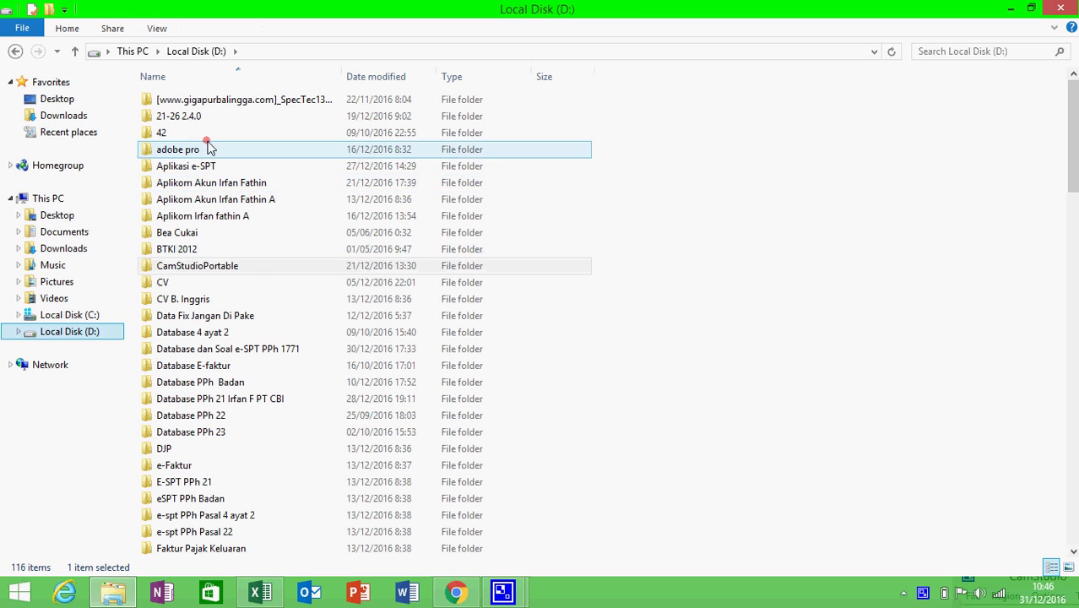
double_click(215, 118)
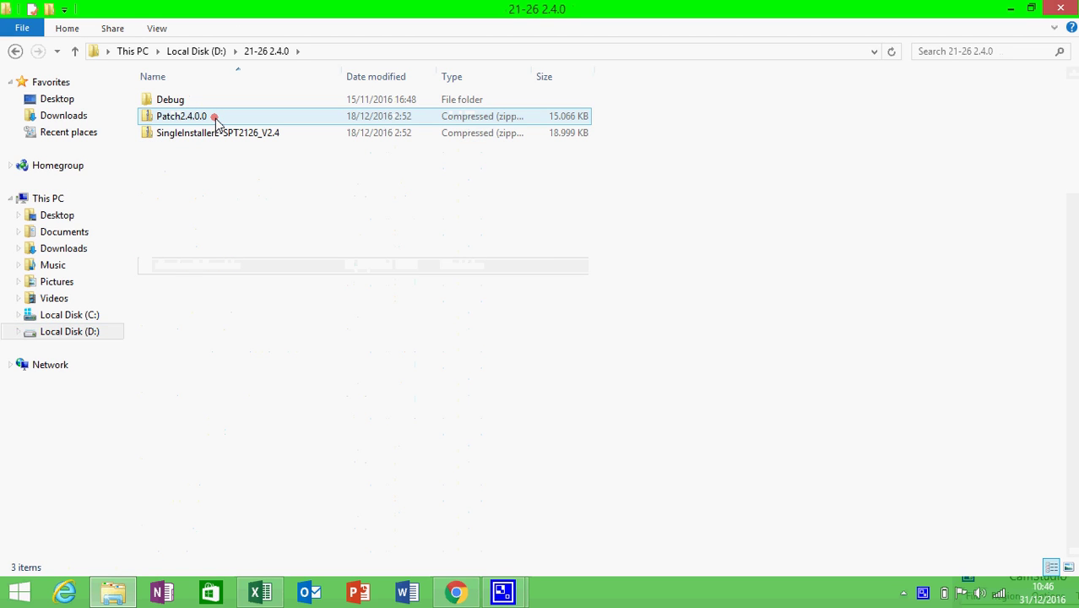
left_click(213, 103)
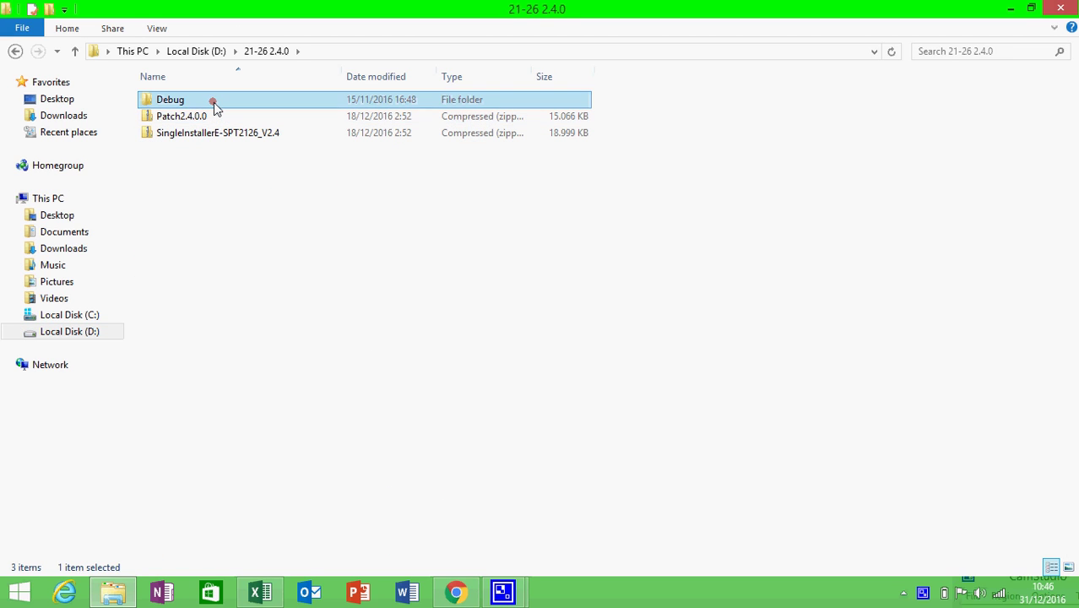
key("Delete")
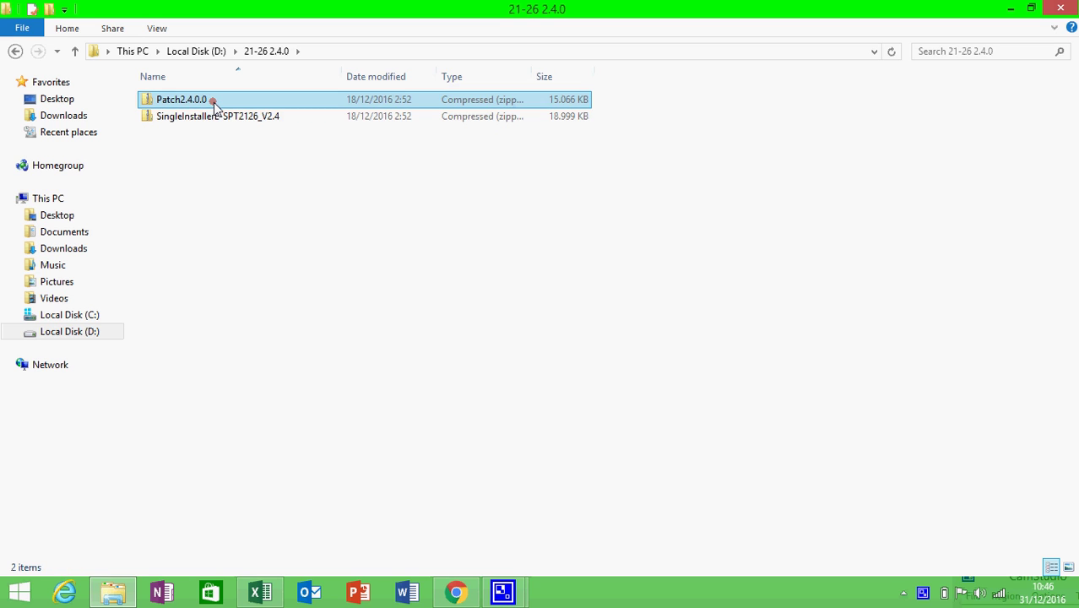
- Extract SingleInstallerE-SPT2126_V2.4 here and open the newly created Debug folder
left_click(203, 122)
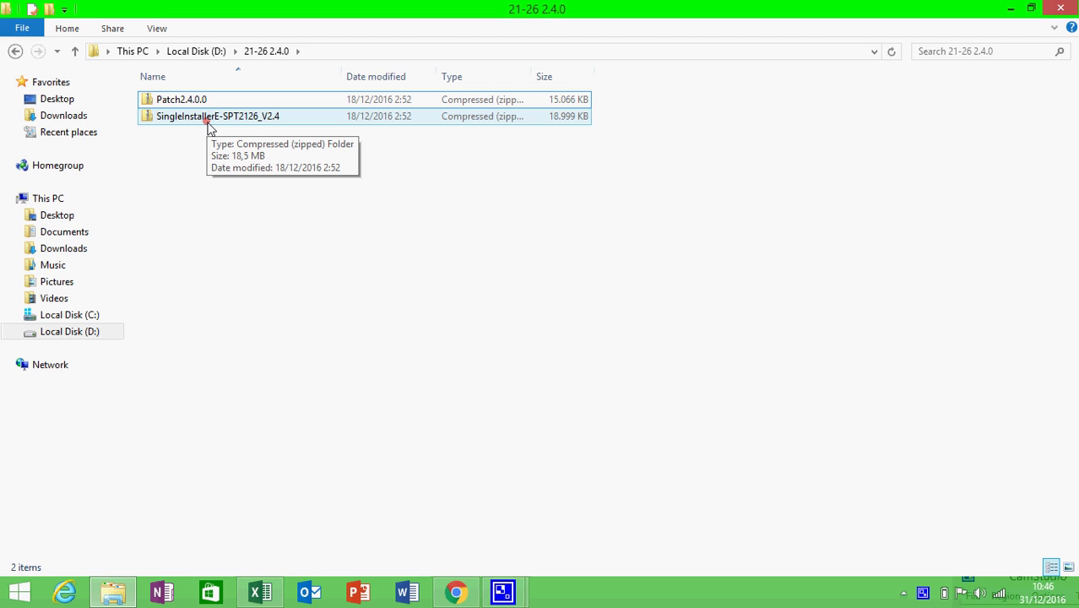
left_click(212, 122)
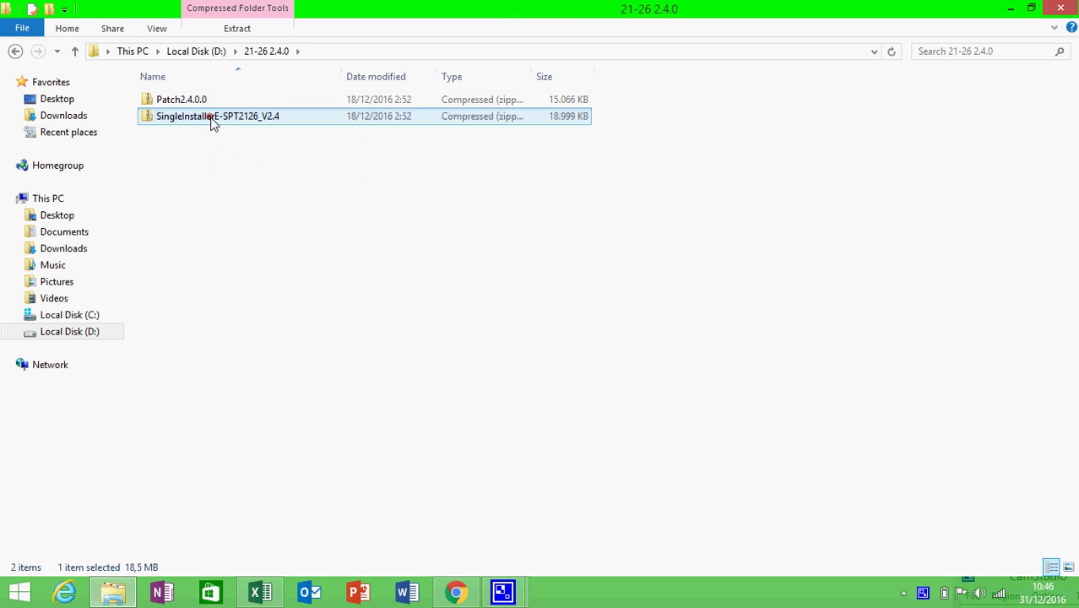
right_click(211, 122)
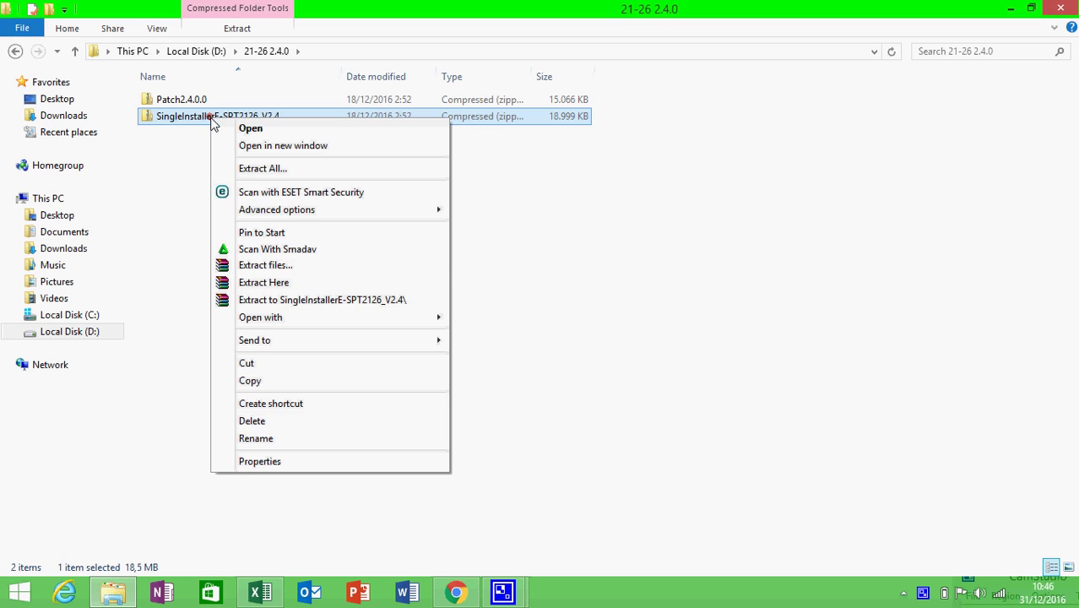
left_click(271, 283)
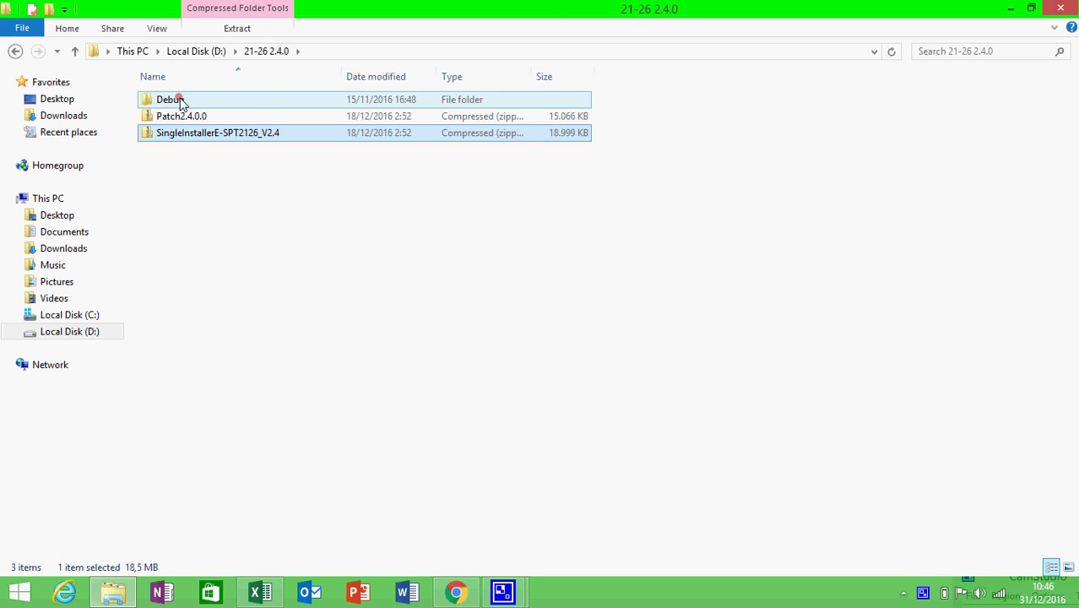
double_click(180, 102)
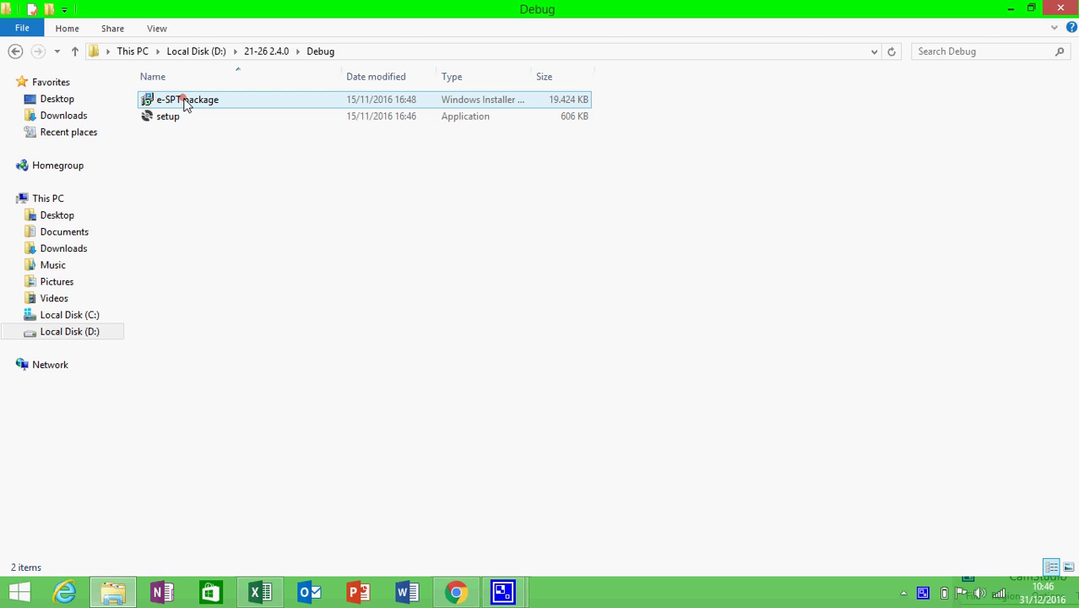
- Install the e-SPT package using the Repair option, then close the installer once complete
right_click(186, 102)
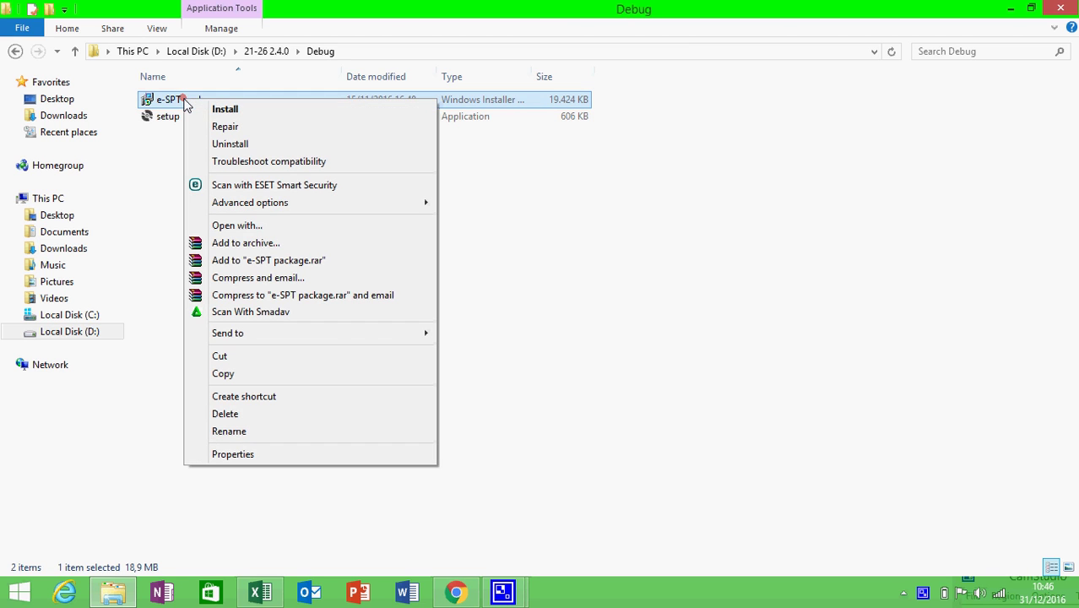
left_click(222, 111)
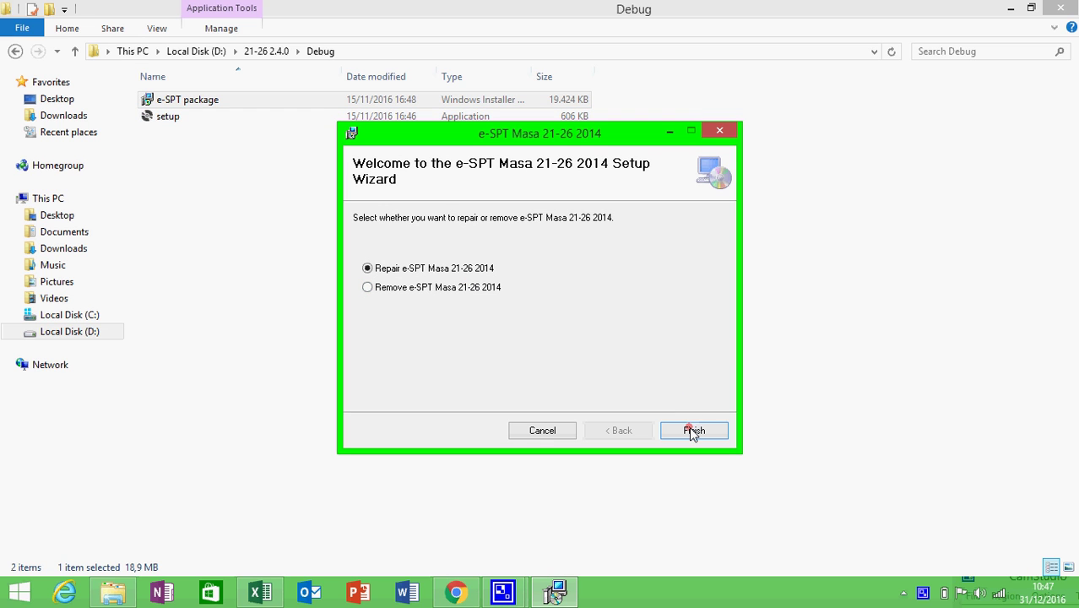
left_click(689, 429)
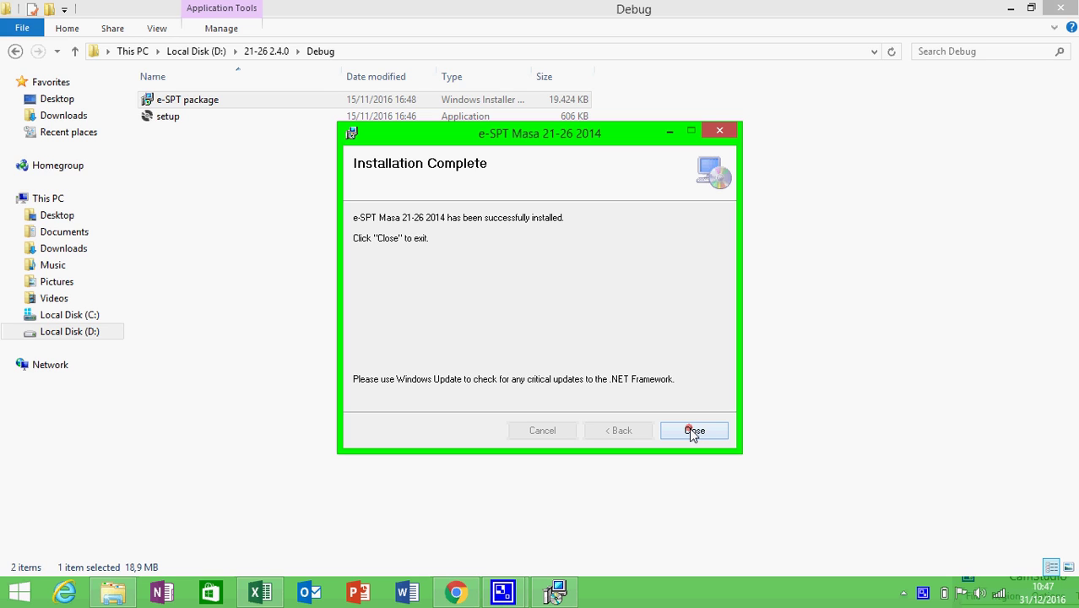
left_click(692, 431)
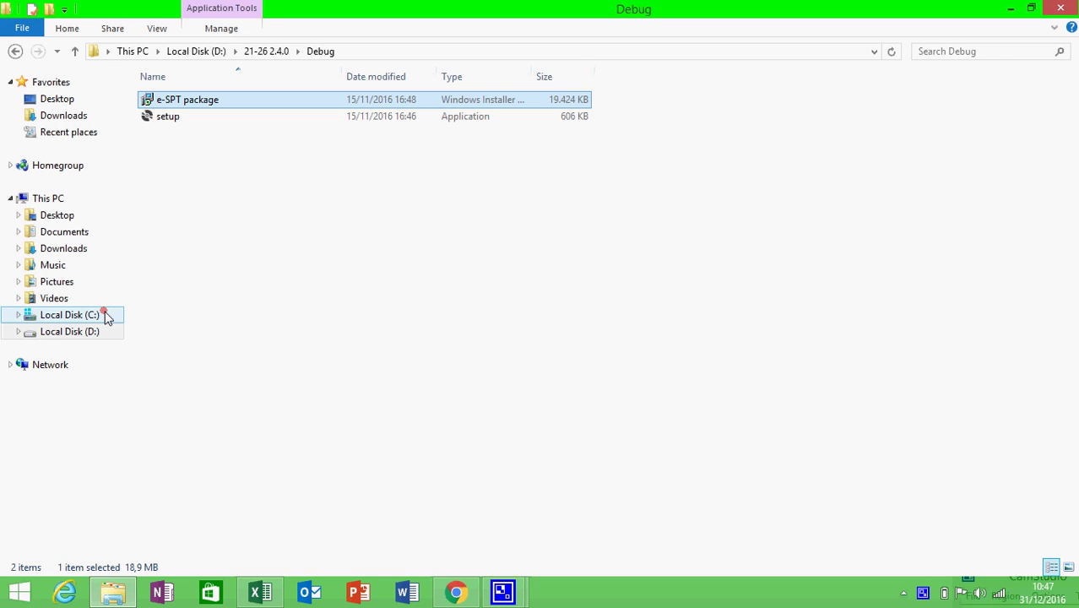
- Browse to C:\Program Files (x86)\DJP\e-SPT Masa 21-26 2014\db\db kosong
left_click(71, 315)
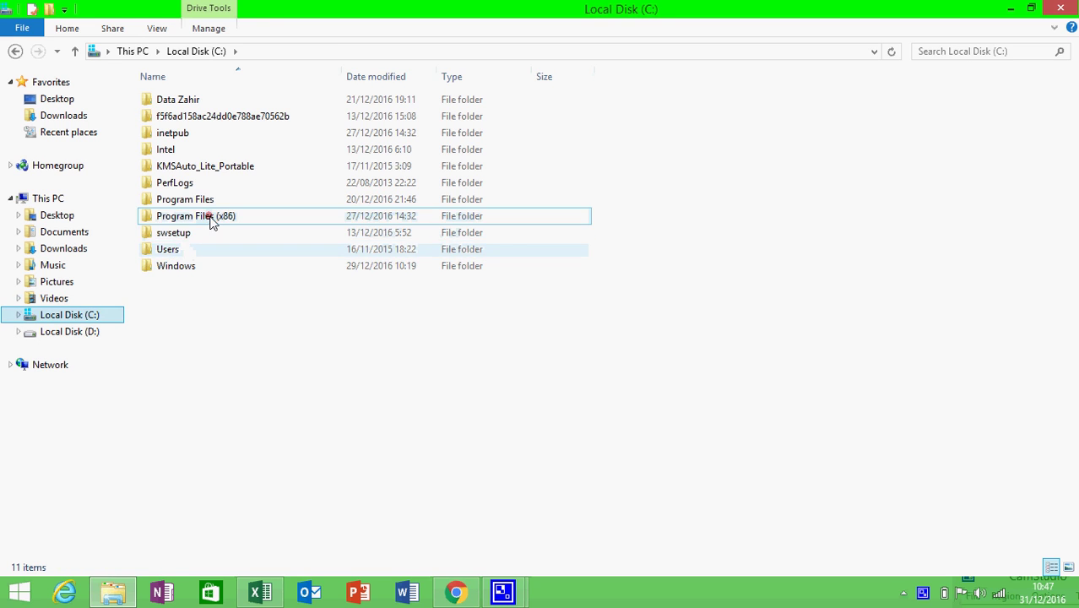
double_click(211, 219)
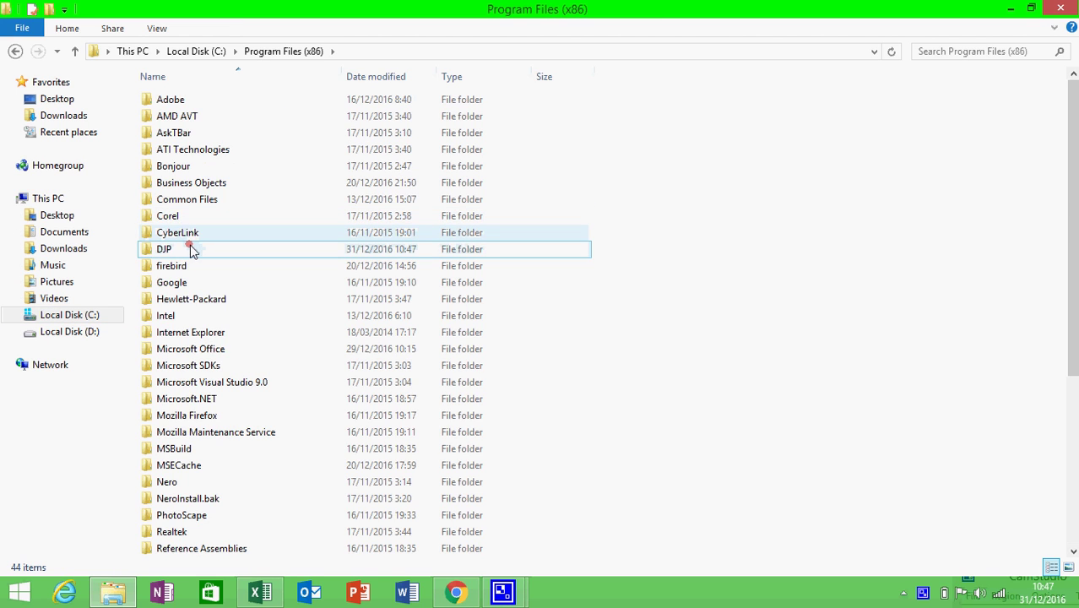
double_click(191, 250)
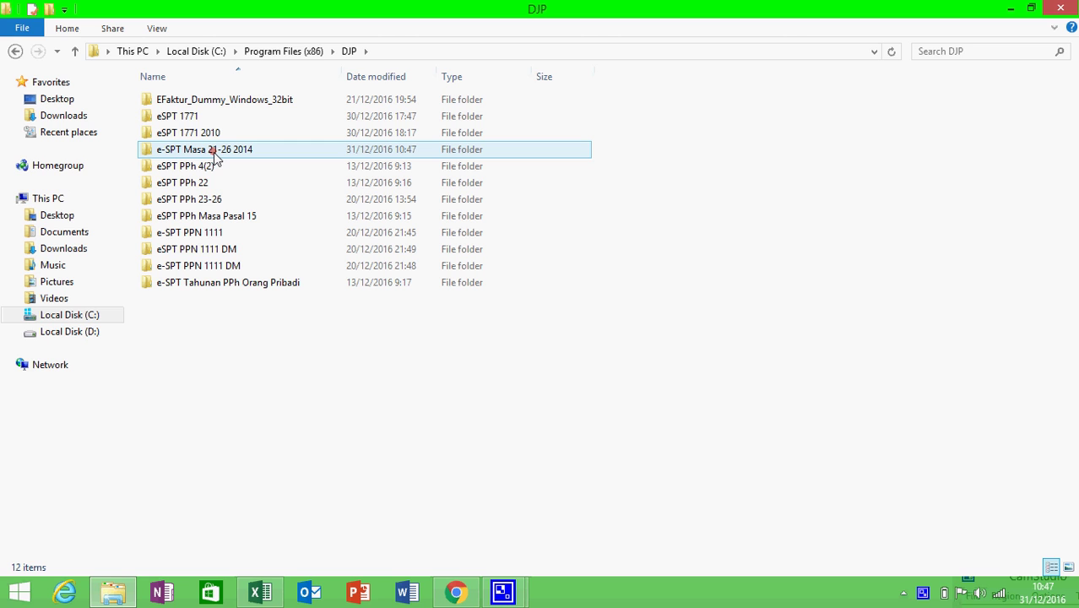
double_click(214, 152)
left_click(214, 152)
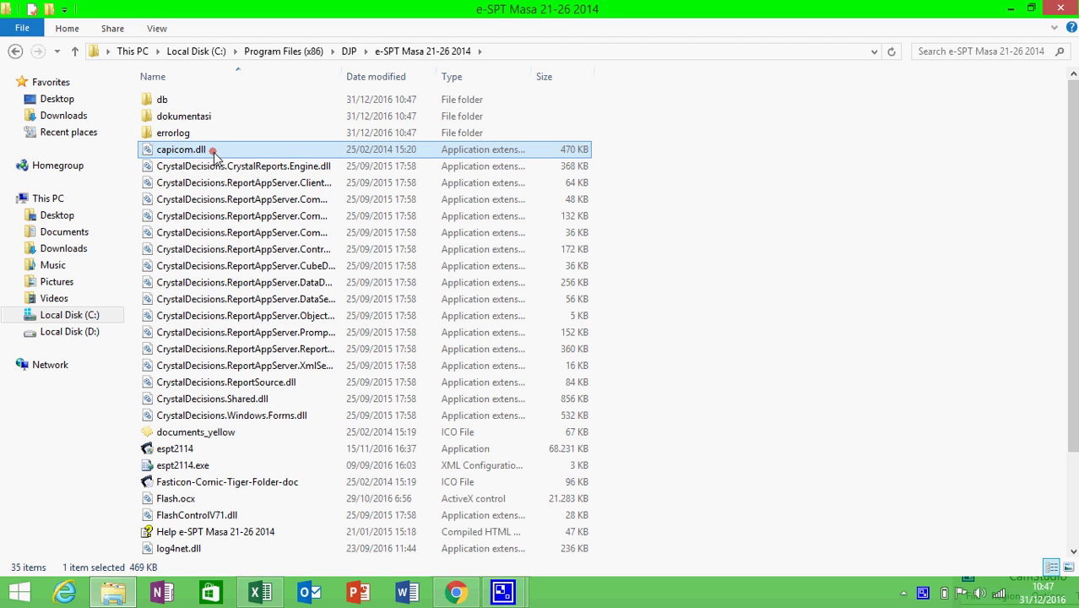
double_click(204, 104)
left_click(204, 104)
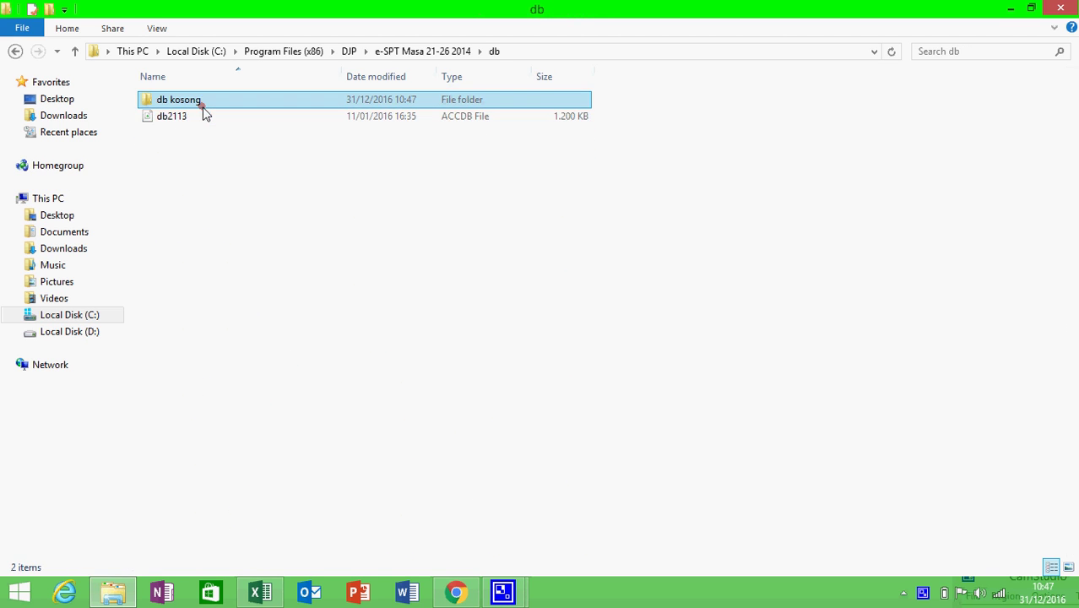
double_click(202, 108)
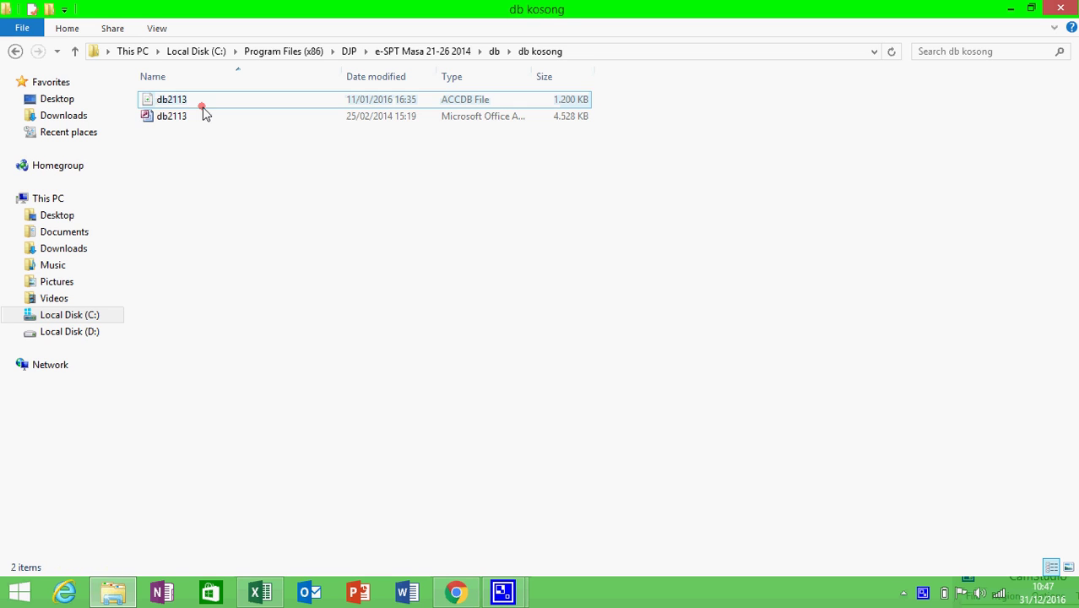
- Copy the db2113 Access database and go to the Desktop folder
left_click(186, 111)
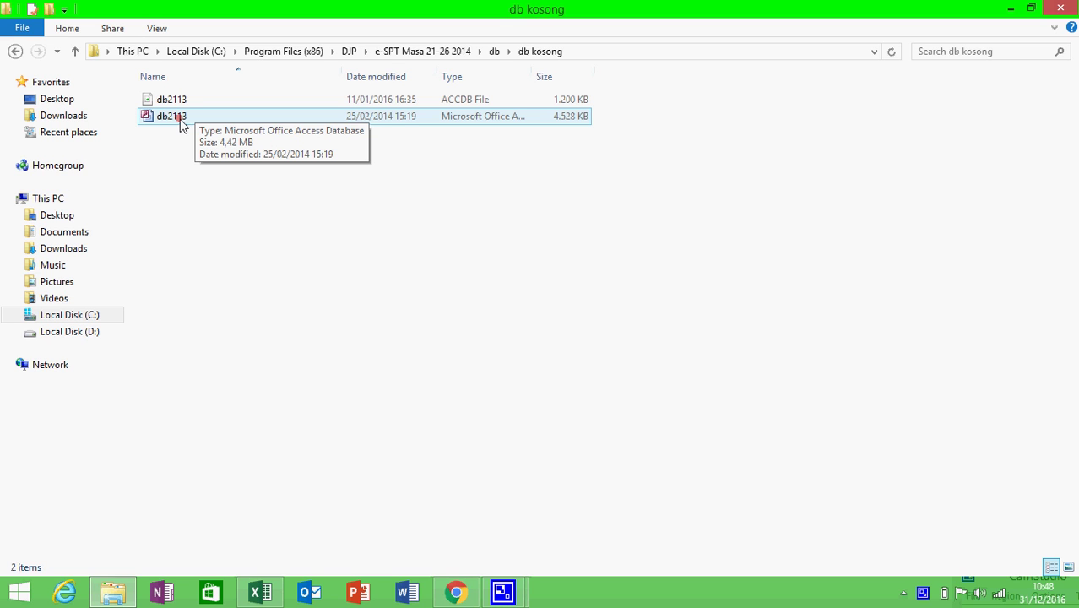
right_click(180, 125)
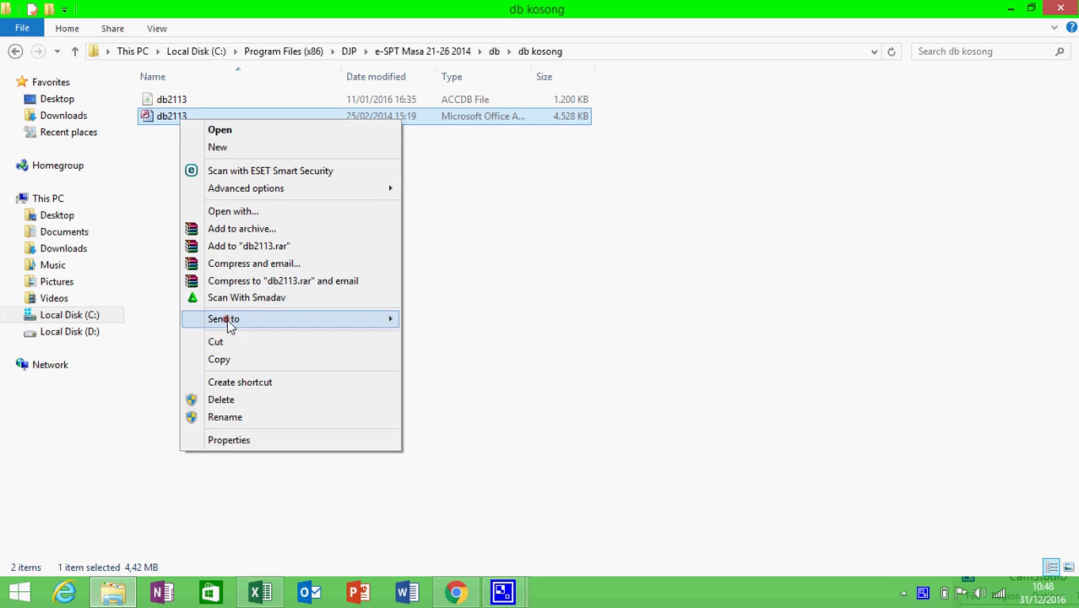
left_click(221, 360)
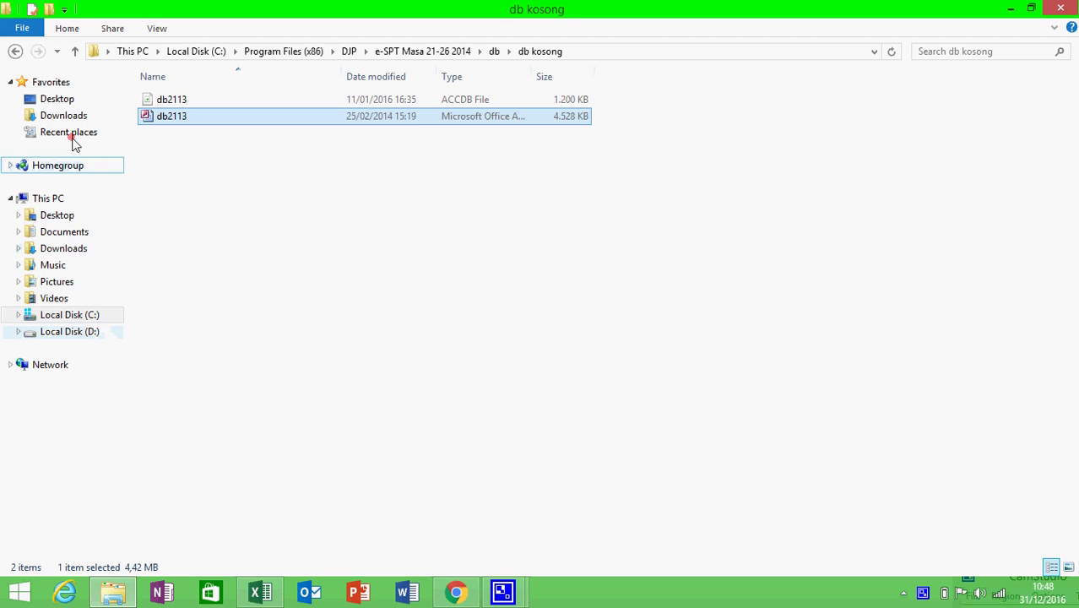
left_click(77, 101)
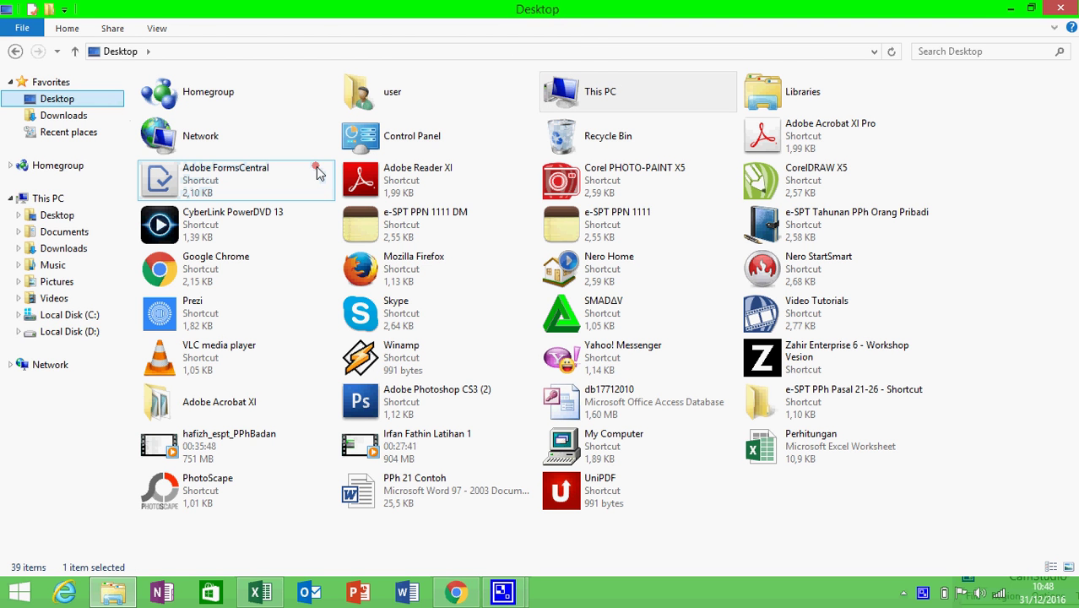
- Browse Local Disk (D:), check the E-SPT PPh 21 folder, then open the PPh Pasal 21 folder
left_click(61, 333)
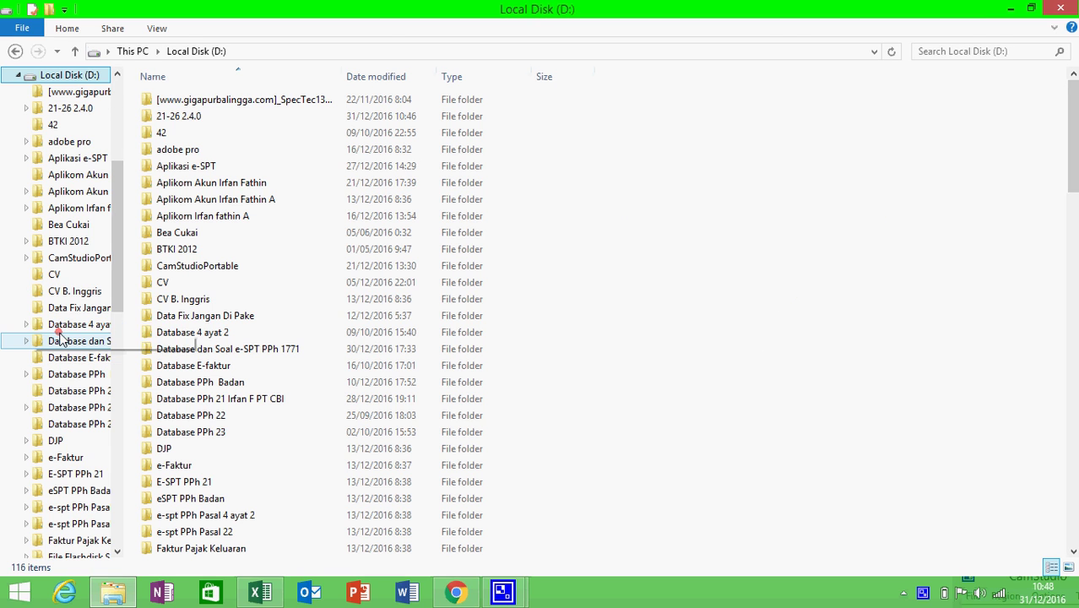
left_click(206, 281)
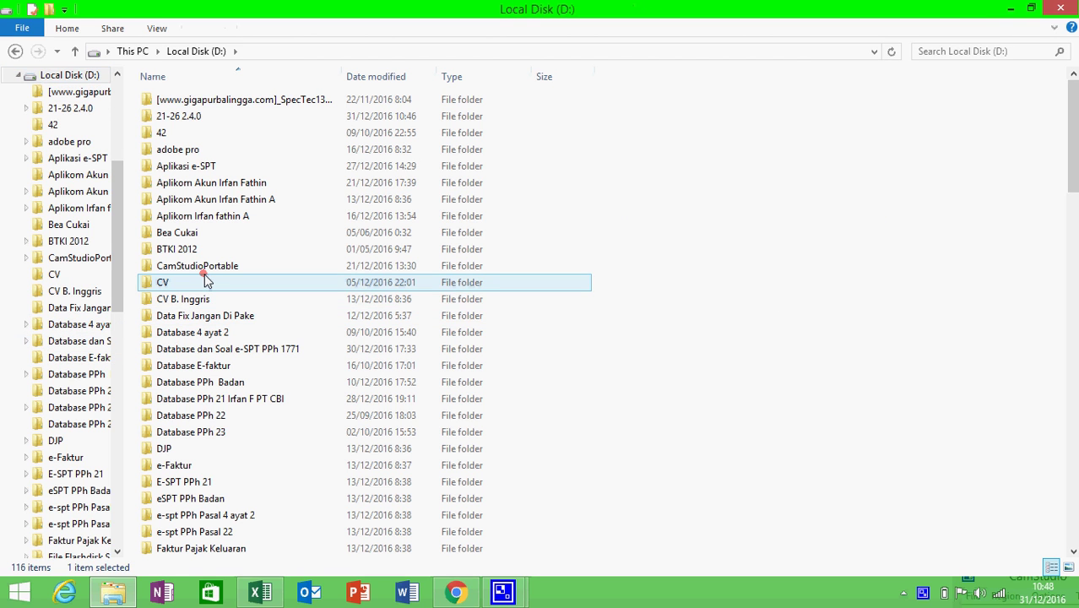
key("Down")
key("Down")
key("Down")
key("Down")
key("Down")
key("Down")
key("Down")
key("Down")
key("Down")
key("Down")
key("Down")
key("Down")
key("Down")
key("Down")
key("Down")
key("Down")
key("Down")
key("Down")
key("Down")
key("Down")
key("Down")
key("Down")
key("Down")
key("Down")
key("Down")
key("Down")
key("Down")
key("Down")
key("Down")
key("Down")
key("Down")
key("Down")
key("Down")
key("Down")
key("Down")
key("Down")
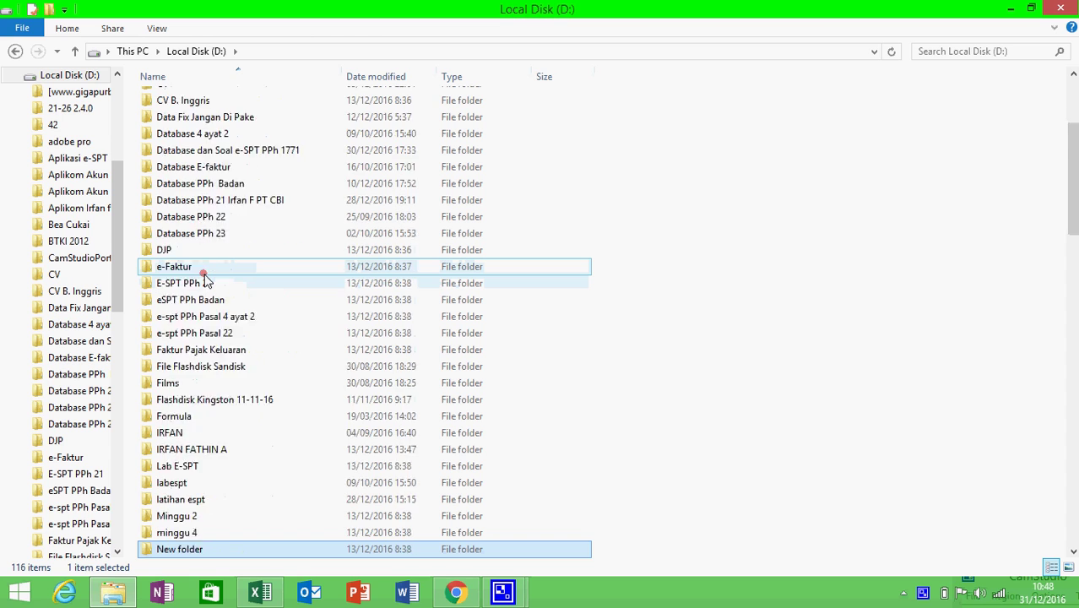
key("Up")
key("Up")
key("Up")
key("Up")
key("Up")
key("Up")
key("Up")
key("Up")
key("Up")
key("Up")
key("Up")
key("Up")
key("Up")
key("Up")
key("Up")
key("Up")
key("Up")
key("Up")
key("Up")
key("Up")
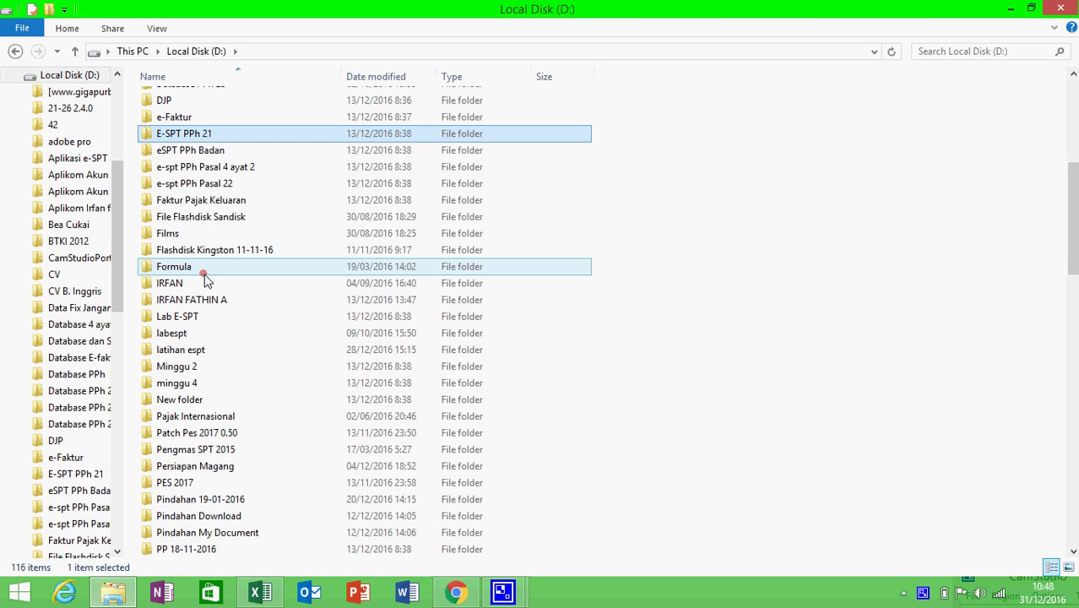
double_click(237, 134)
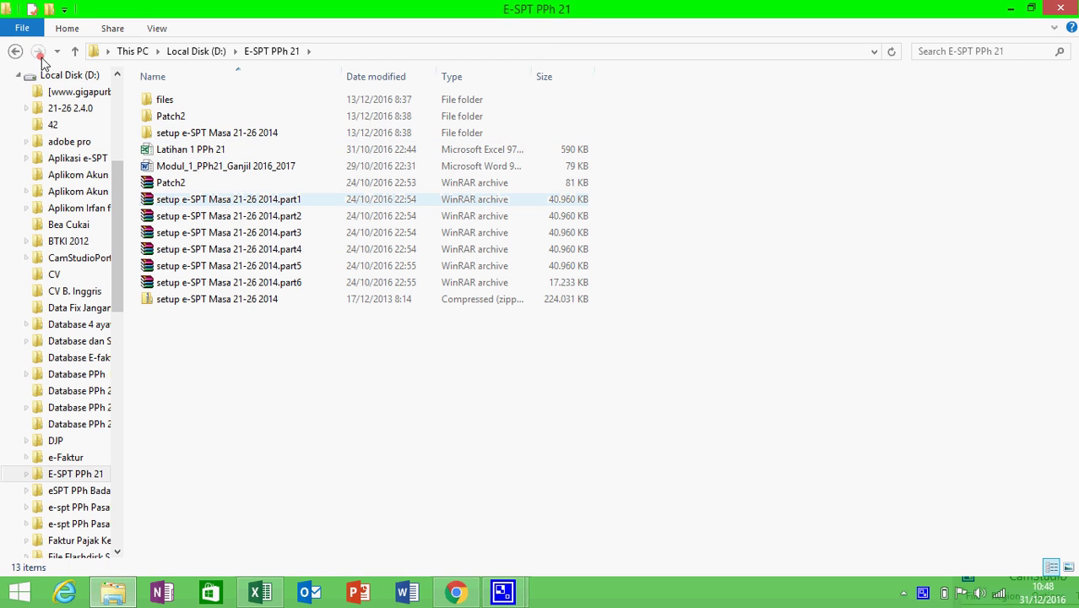
left_click(16, 50)
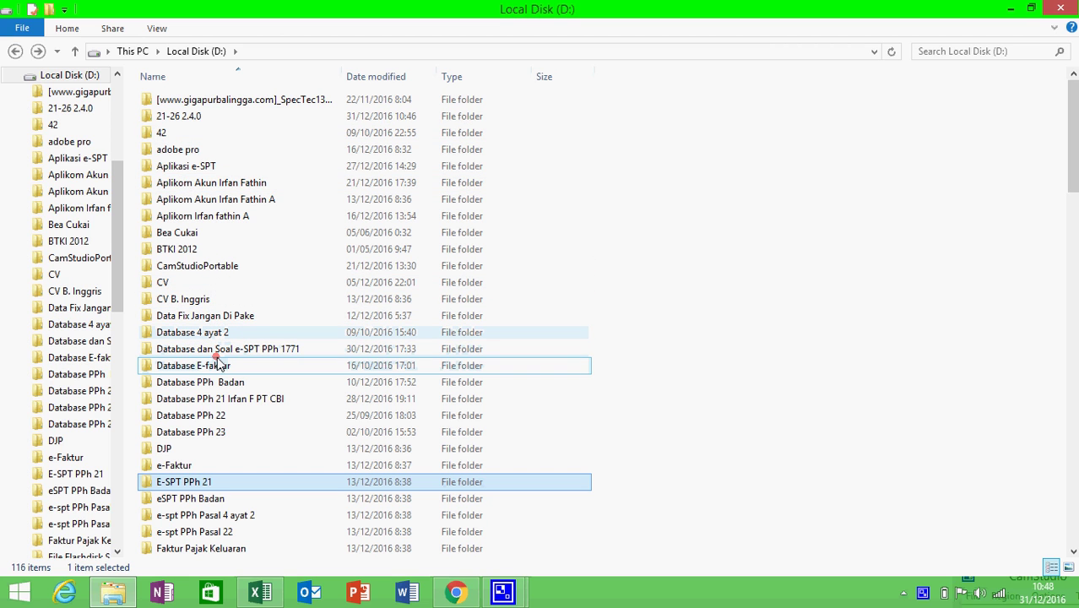
key("Down")
key("Down")
key("Down")
key("Down")
key("Down")
key("Down")
key("Down")
key("Down")
key("Down")
key("Down")
key("Down")
key("Down")
key("Down")
key("Down")
key("Down")
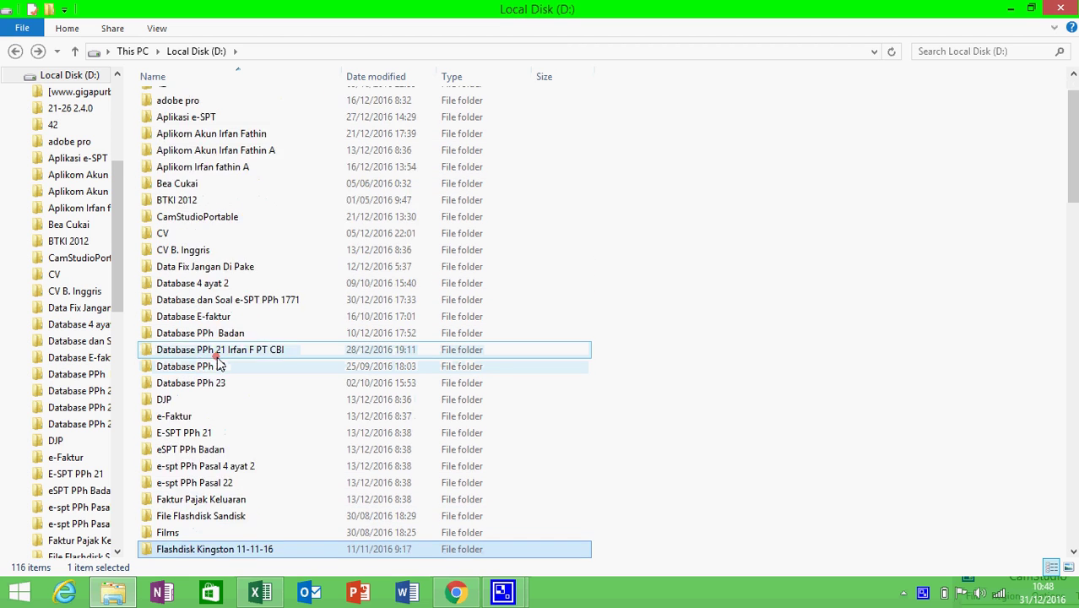
key("Down")
key("Down")
key("Down")
key("Down")
key("Down")
key("Down")
key("Down")
key("Down")
key("Down")
key("Down")
key("Down")
key("Down")
key("Down")
key("Down")
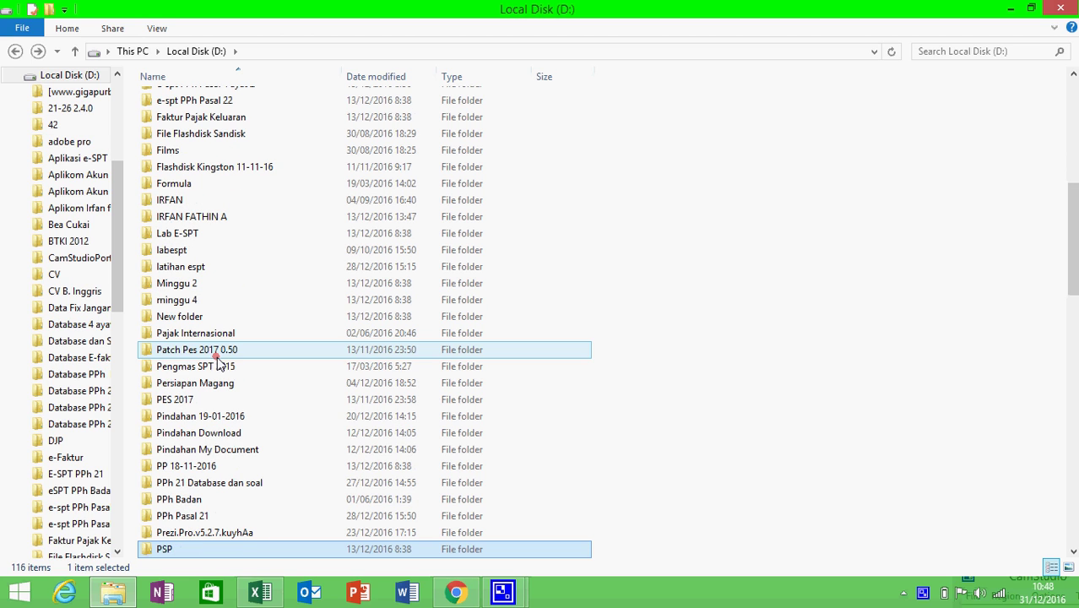
left_click(199, 515)
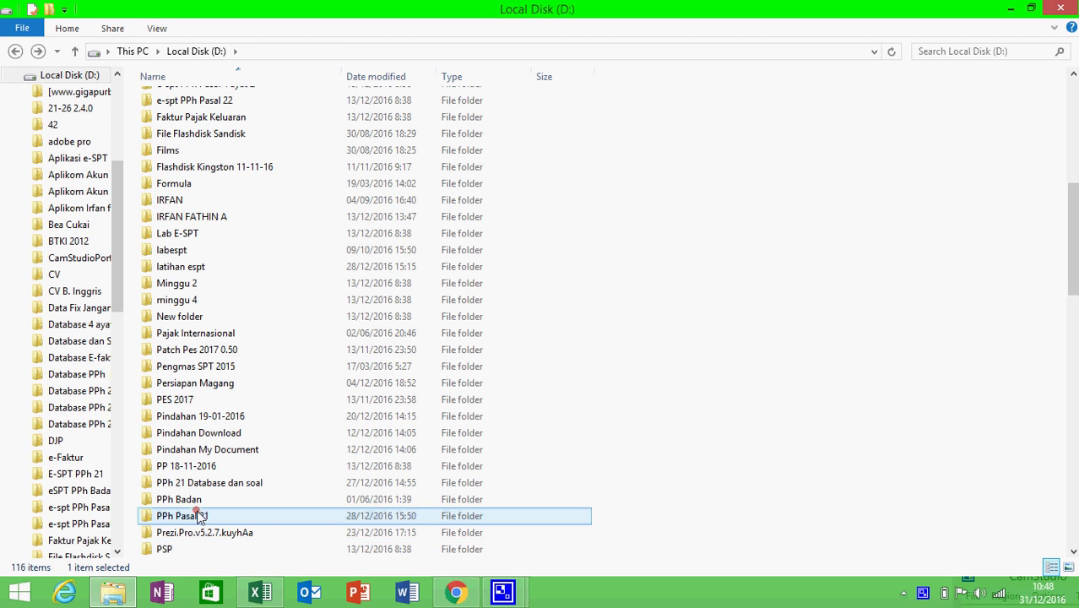
double_click(199, 516)
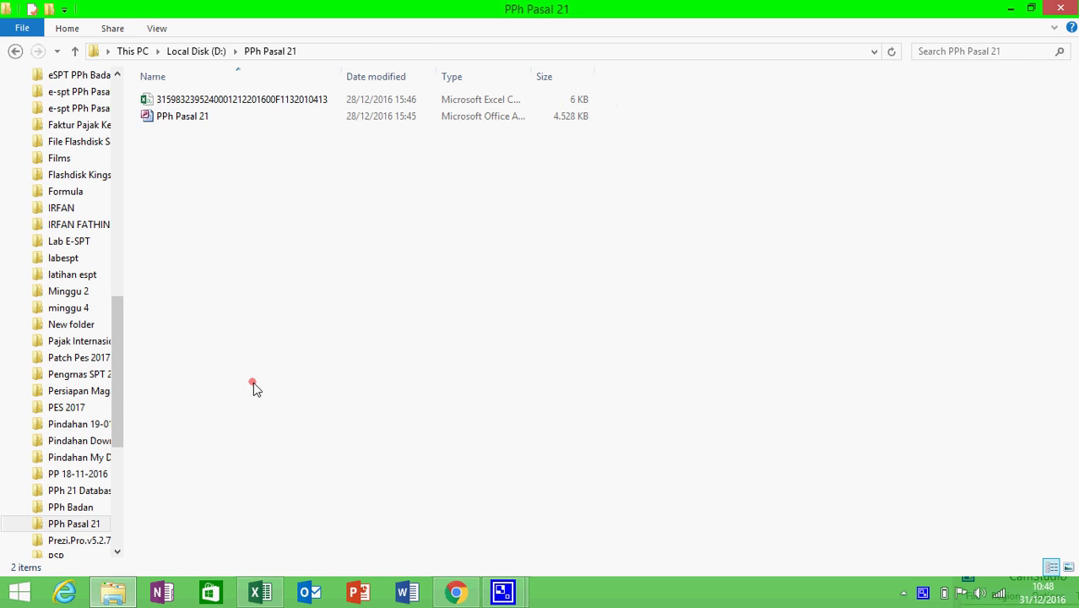
- Paste db2113 into D:\PPh Pasal 21 and rename the copy to 'PPh 21'
right_click(255, 298)
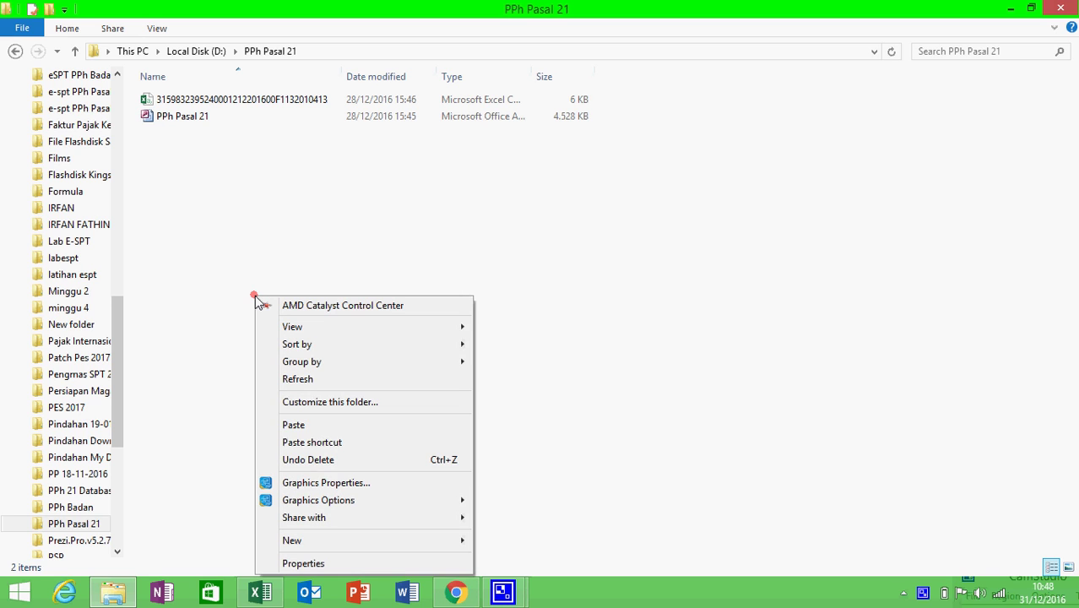
left_click(315, 433)
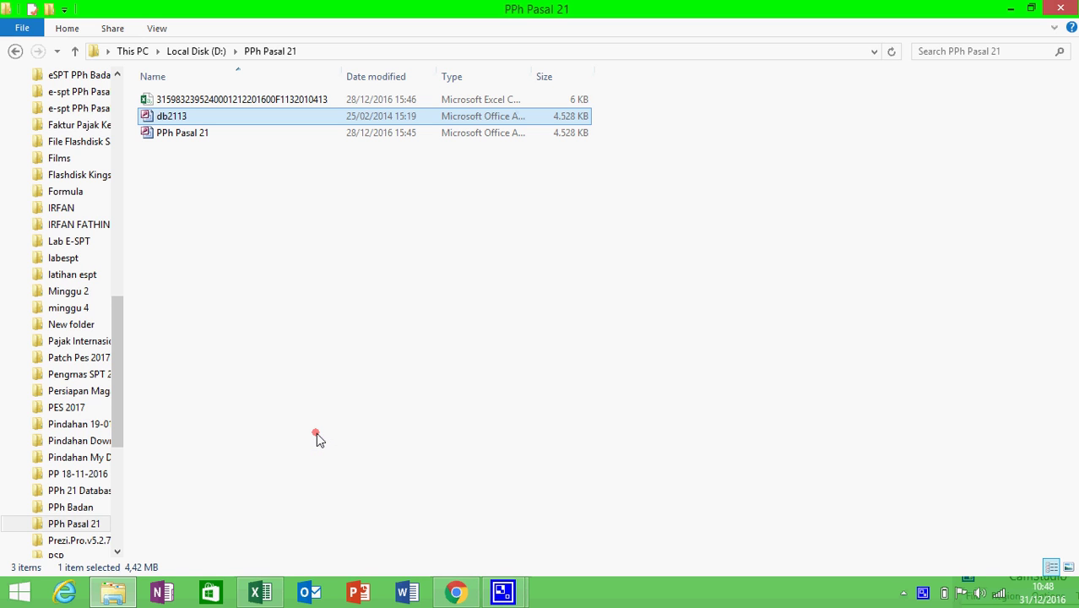
right_click(198, 119)
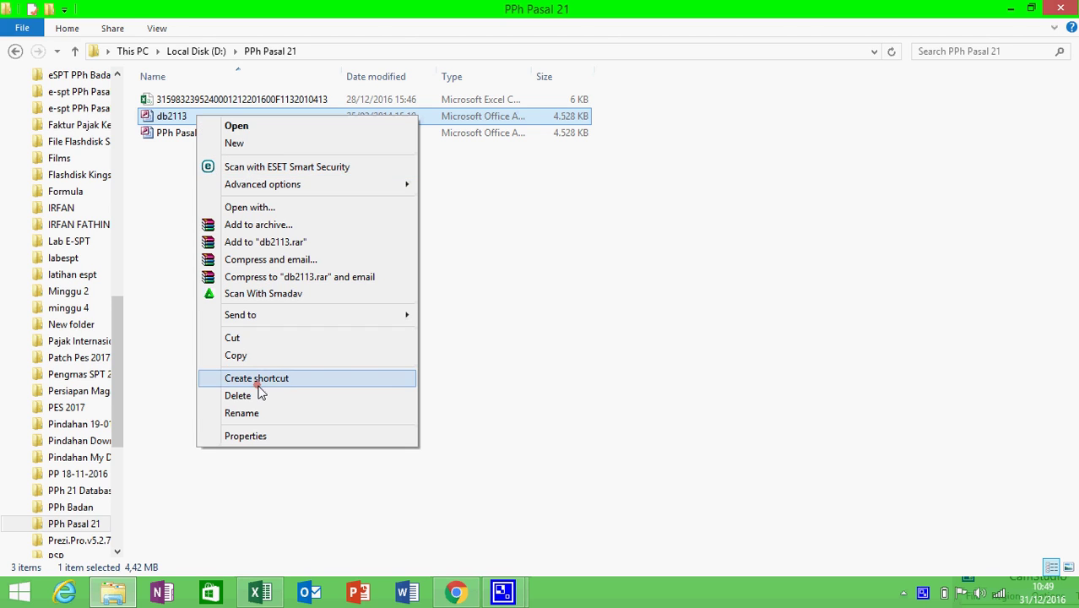
left_click(245, 413)
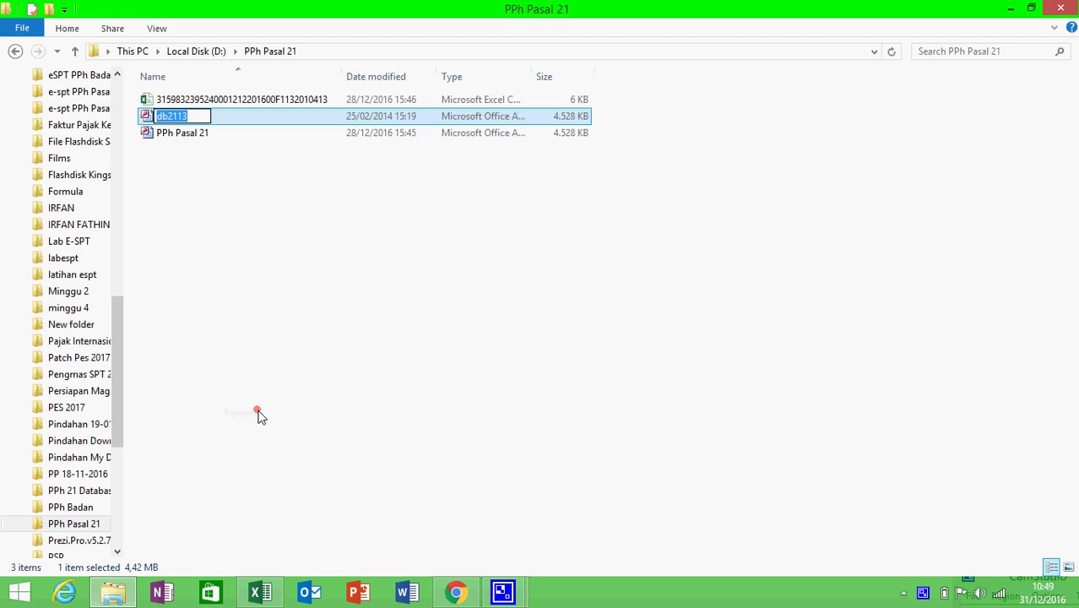
key("BackSpace")
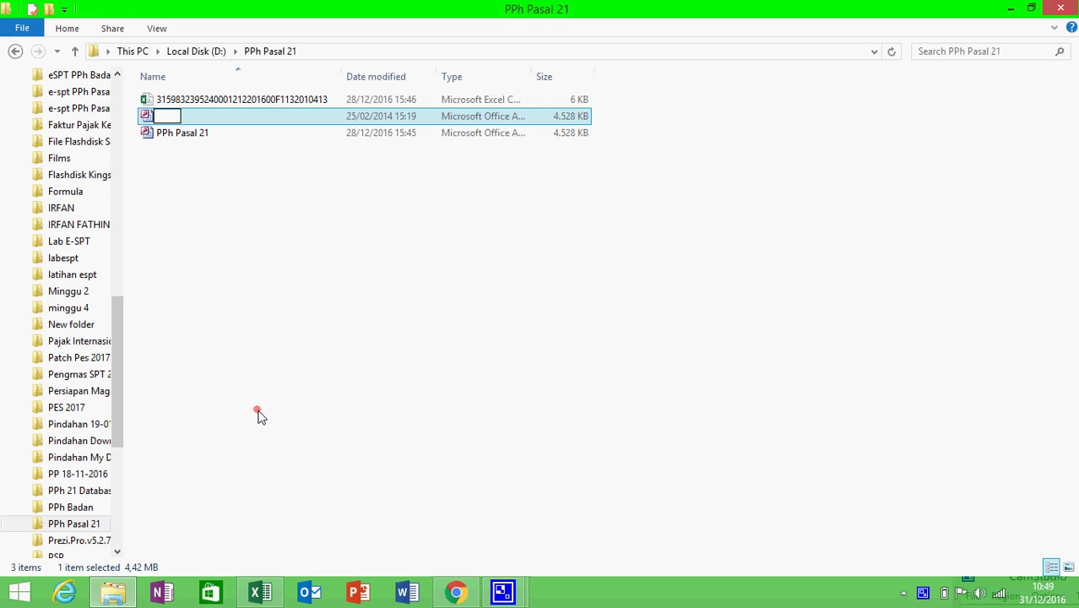
type("PPh 21")
left_click(308, 390)
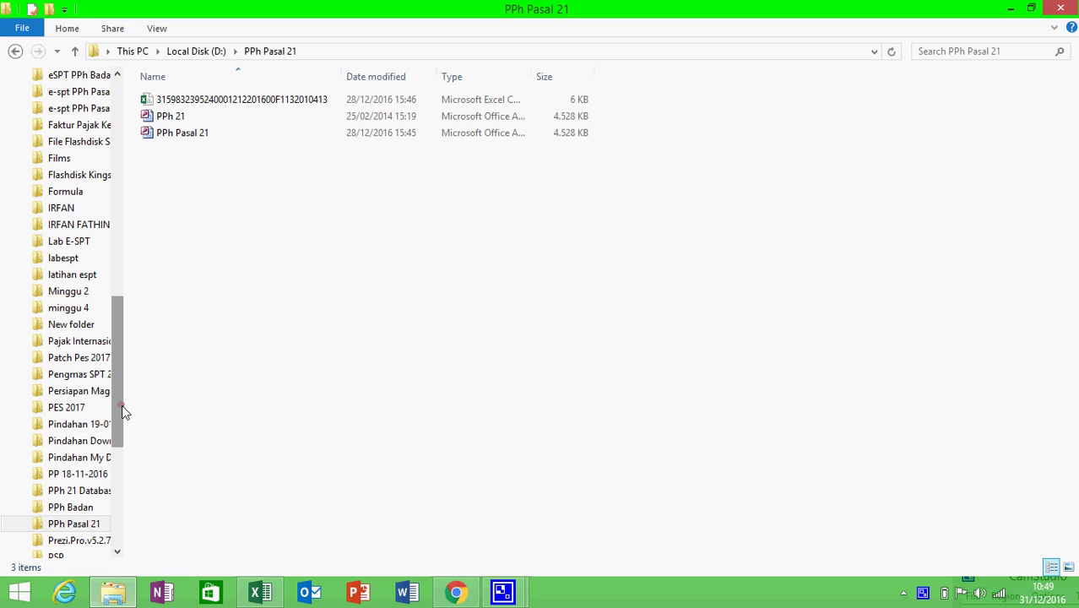
left_click_drag(124, 410, 118, 198)
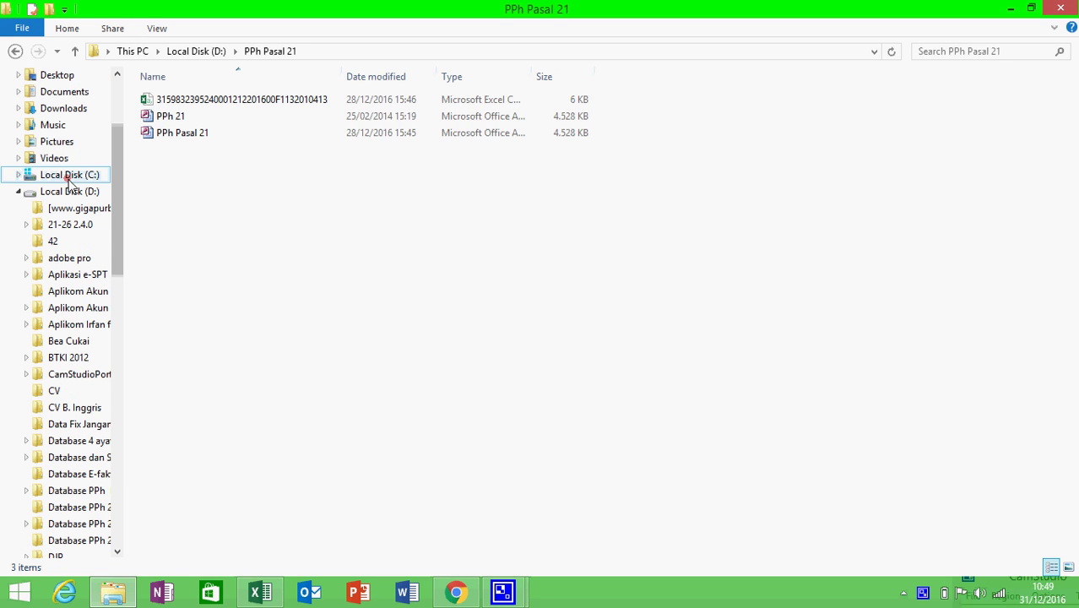
- Run espt2114 from C:\Program Files (x86)\DJP\e-SPT Masa 21-26 2014 as administrator, approving the UAC prompt
left_click(70, 177)
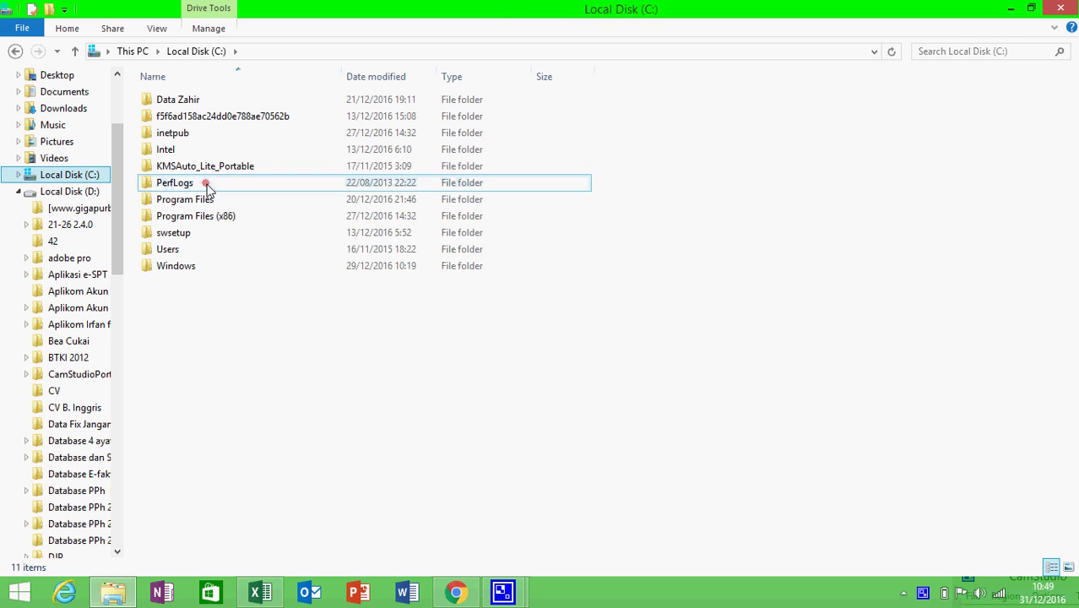
double_click(217, 218)
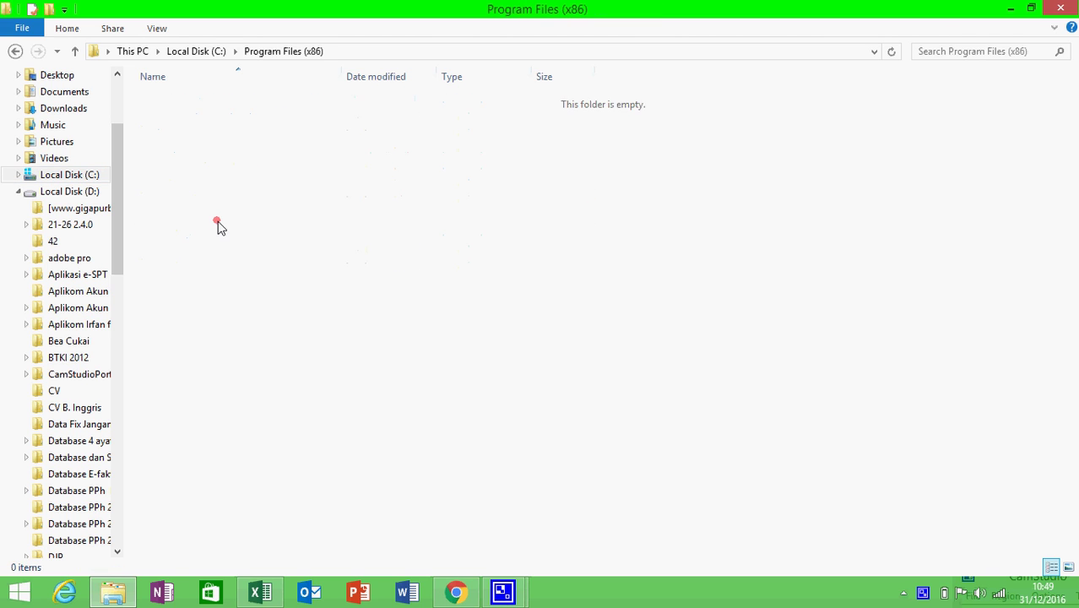
left_click(193, 249)
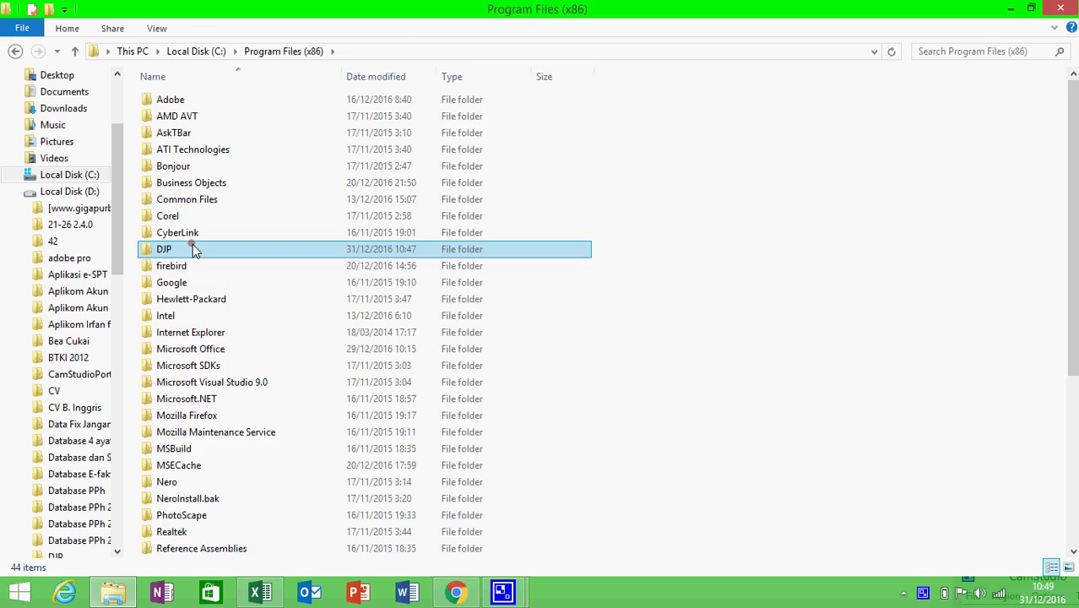
double_click(194, 249)
left_click(226, 167)
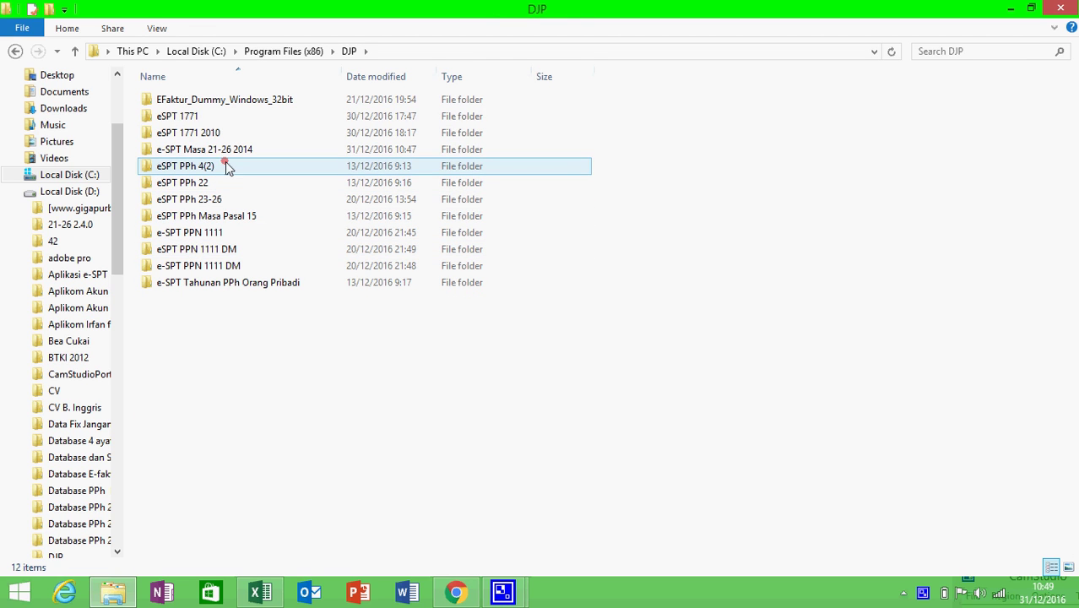
left_click(232, 149)
double_click(231, 149)
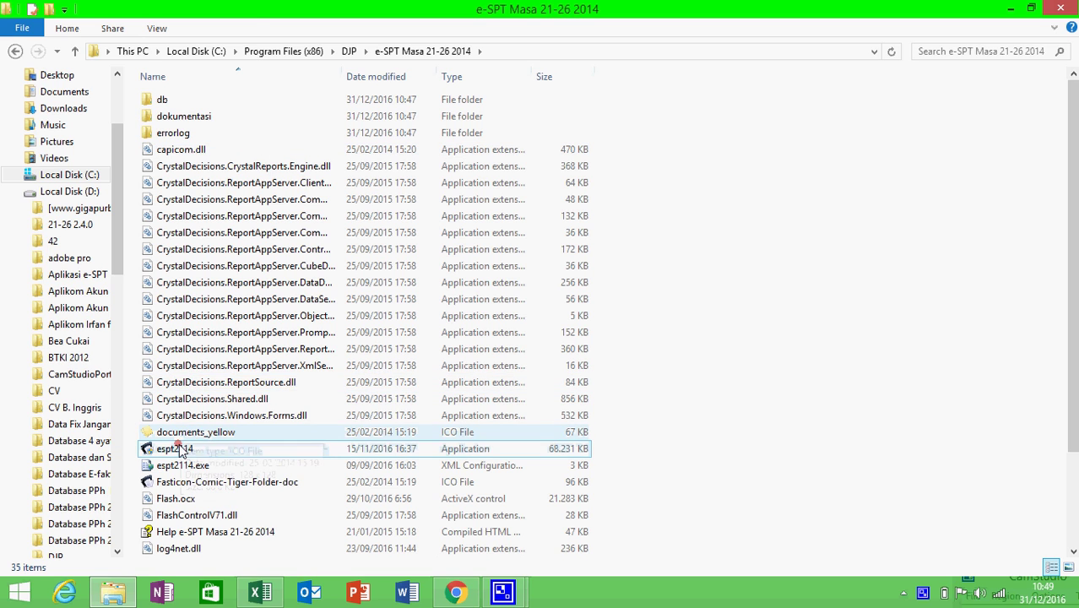
left_click(180, 452)
right_click(180, 452)
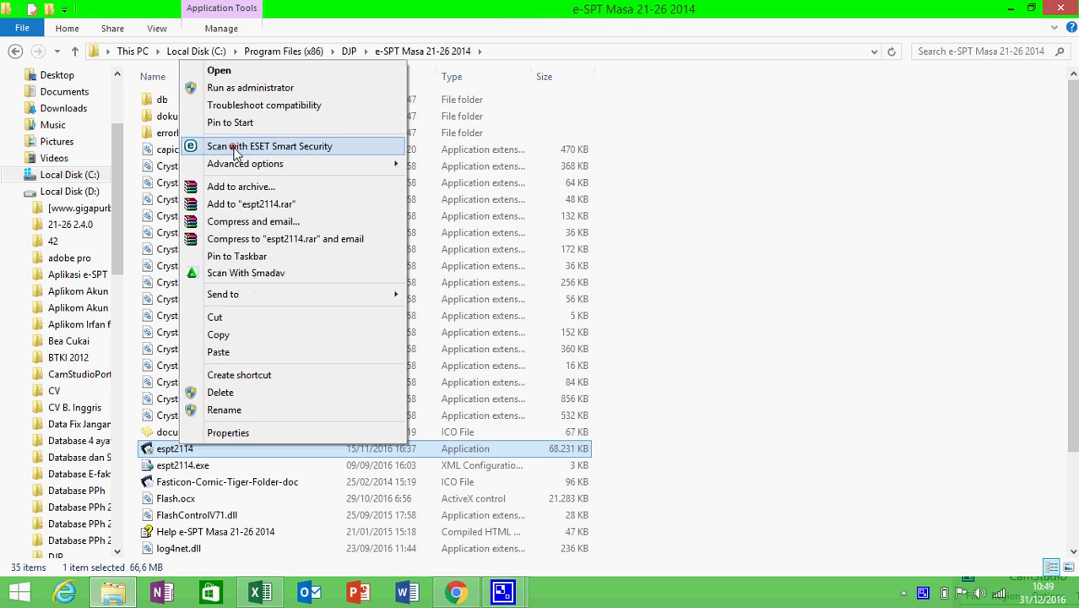
left_click(245, 88)
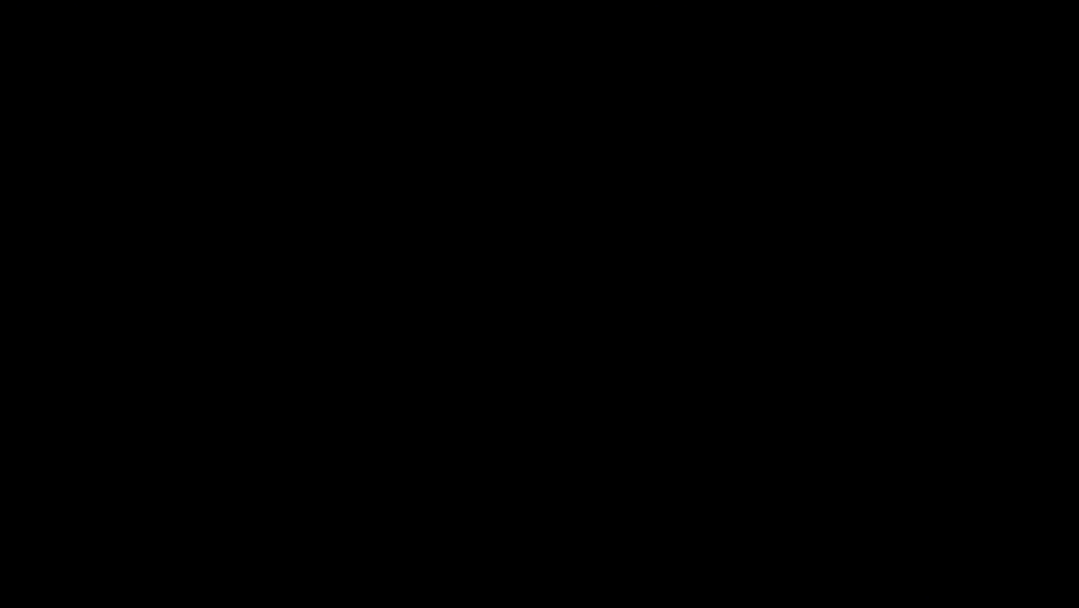
left_click(610, 327)
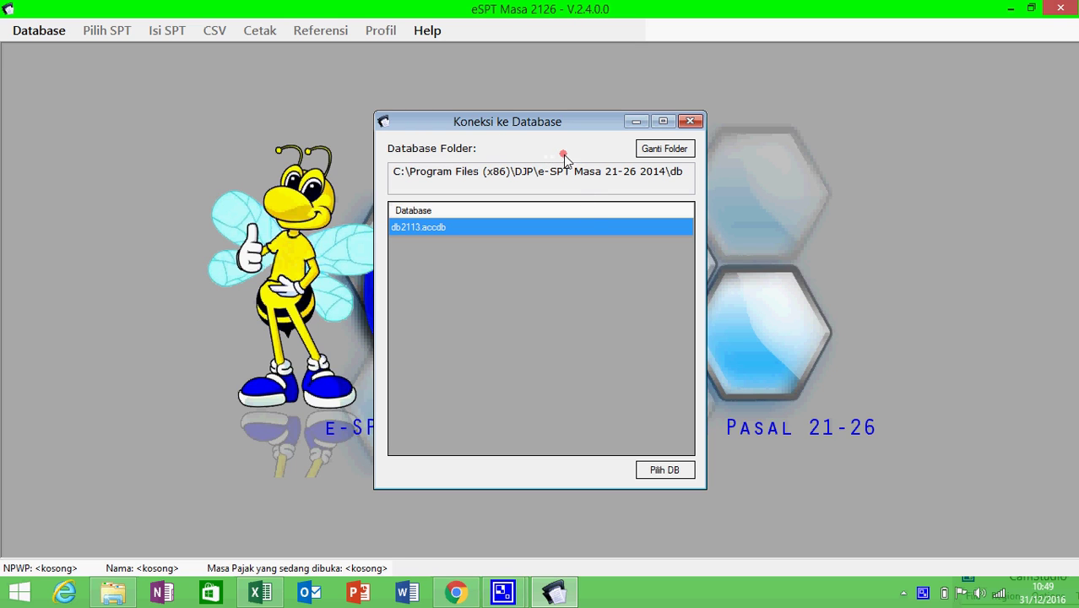
- Use Ganti Folder to point the database connection at D:\PPh Pasal 21
left_click(649, 154)
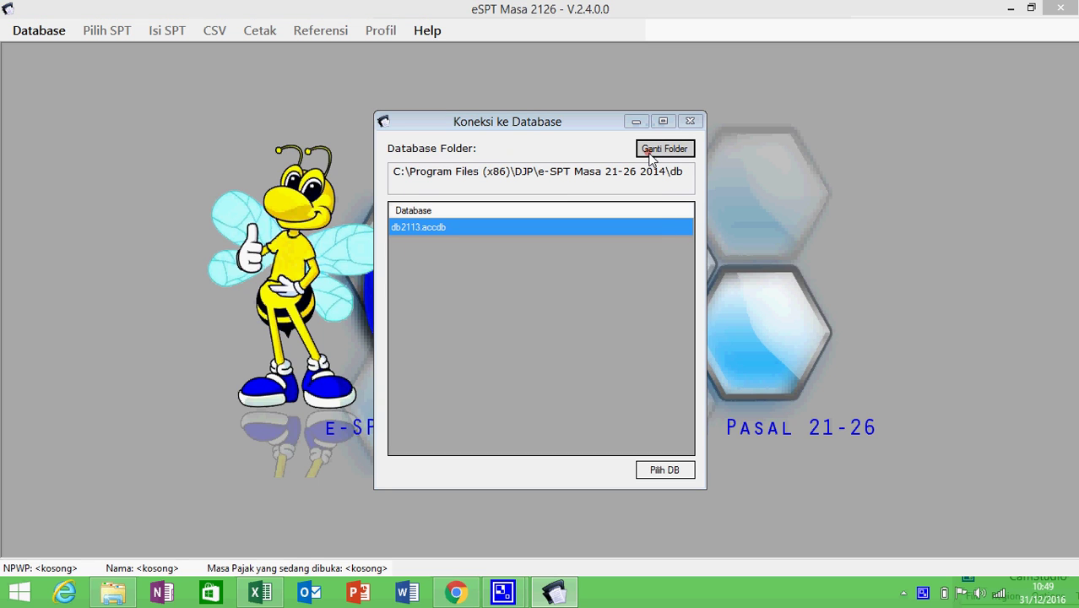
scroll(646, 264, "up", 5)
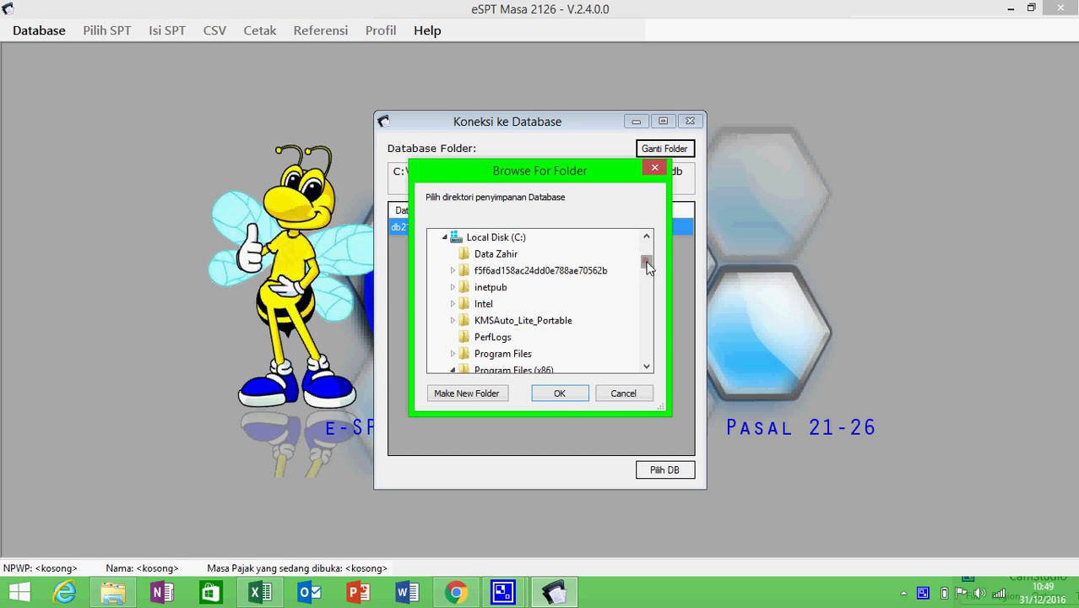
left_click_drag(648, 264, 644, 356)
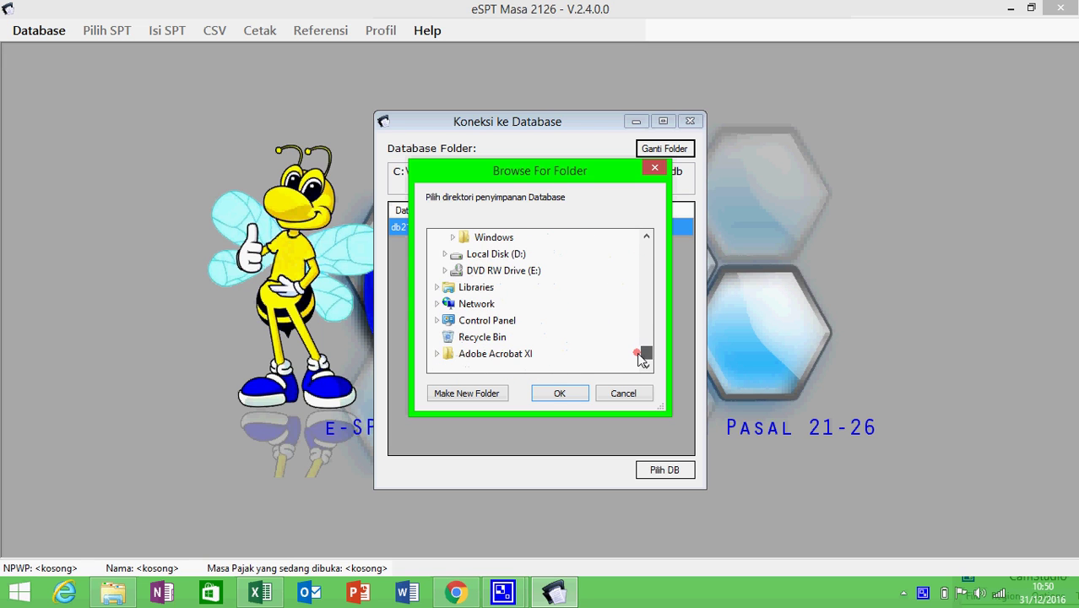
left_click(489, 262)
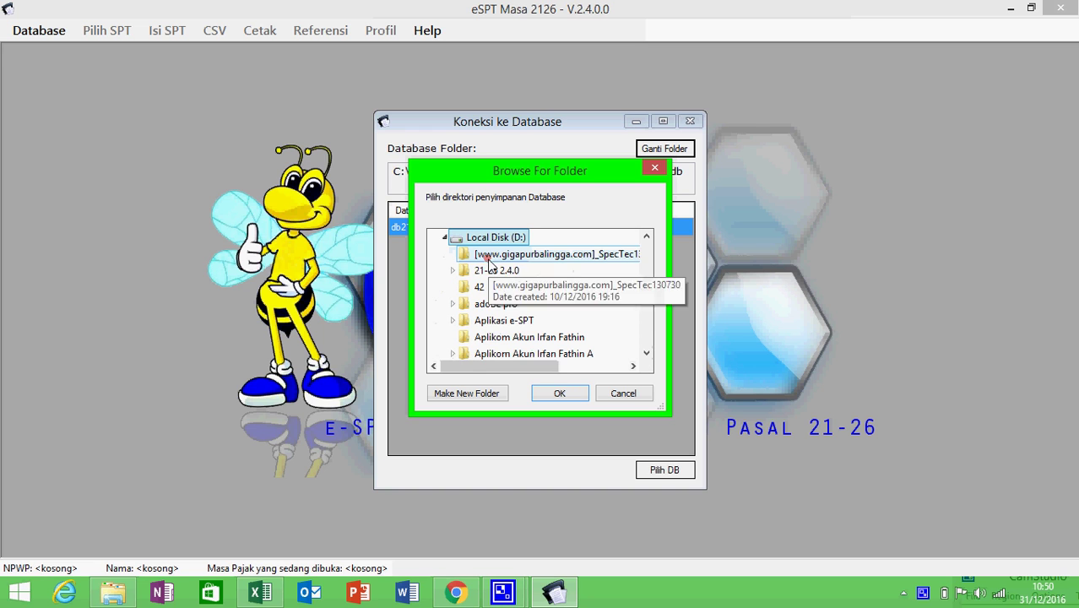
left_click_drag(648, 299, 650, 336)
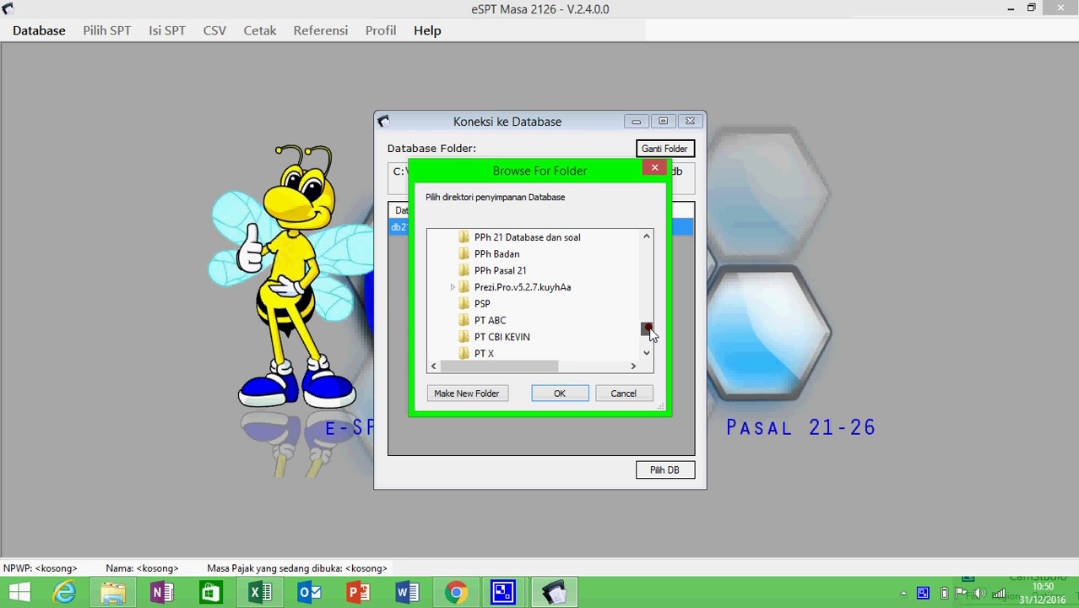
left_click(500, 271)
left_click(550, 398)
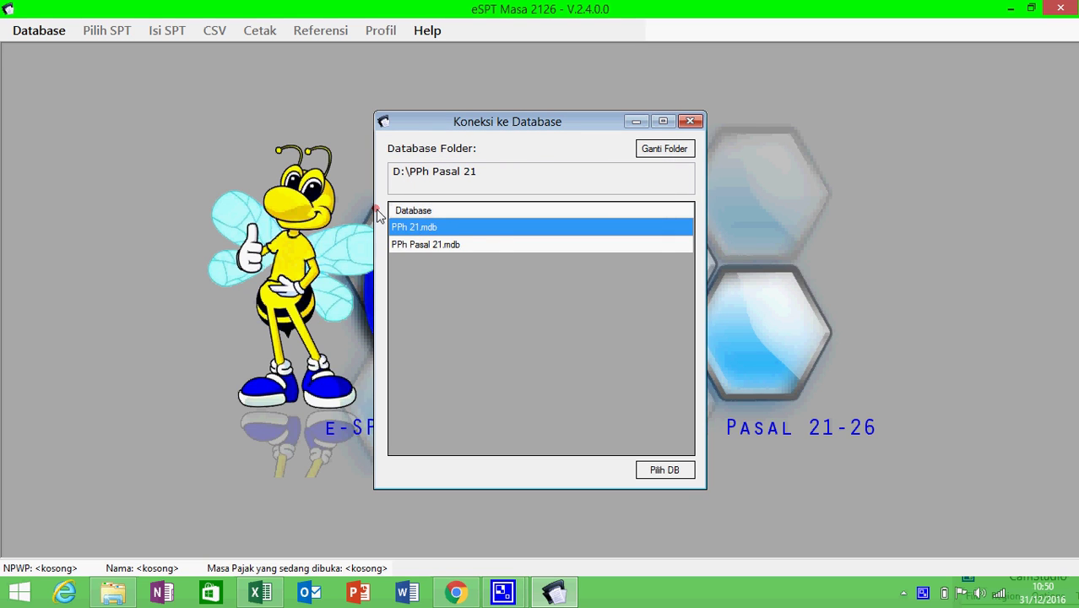
- Open the PPh 21 database, log in with the database password, and acknowledge the NPWP notice
left_click(662, 472)
left_click(664, 472)
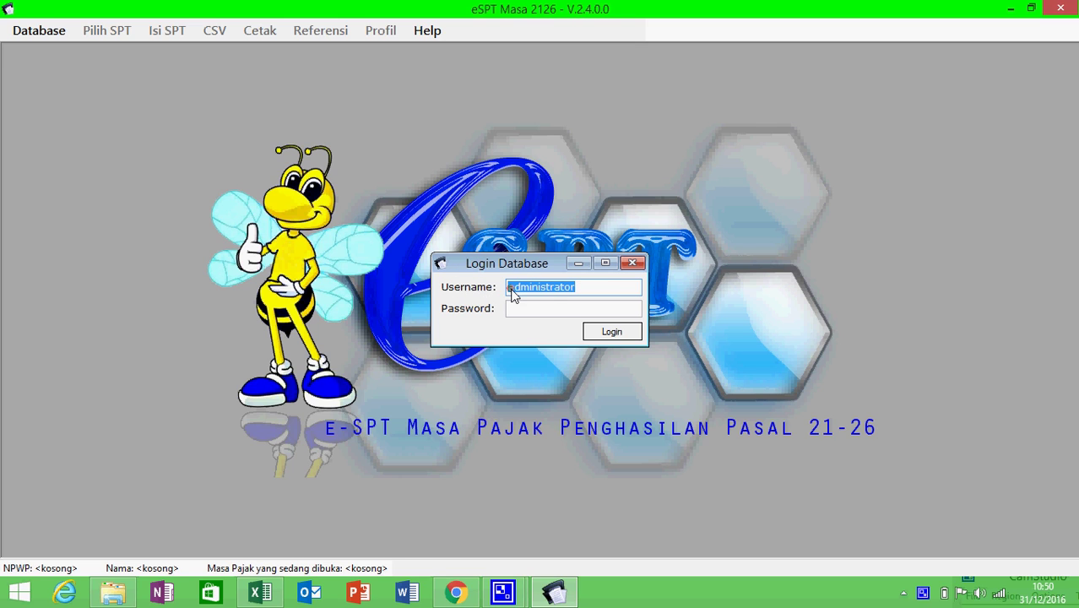
key("Tab")
type("123")
left_click(612, 332)
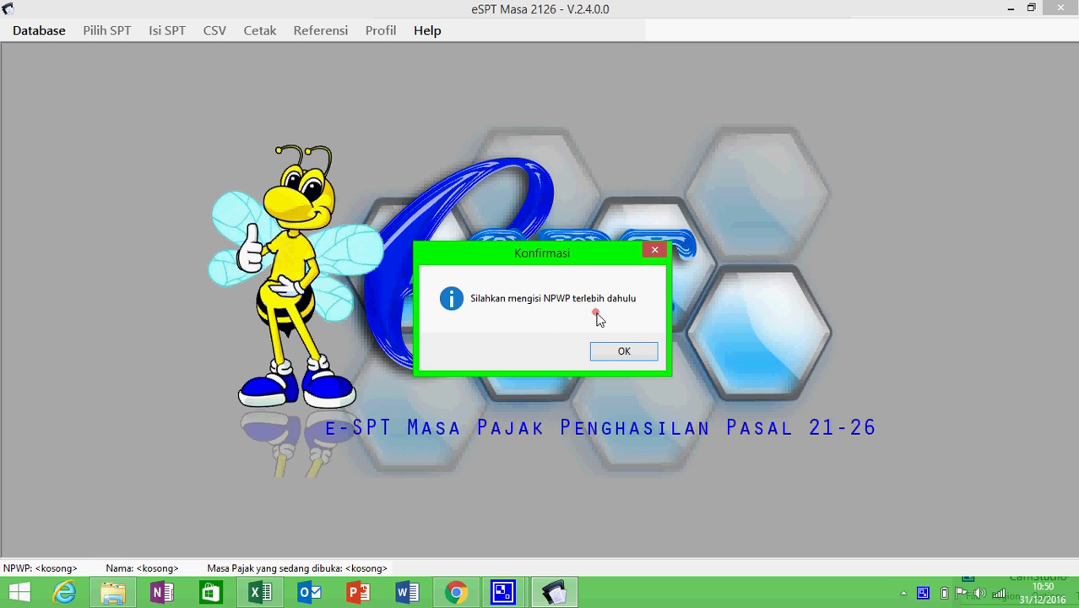
left_click(614, 350)
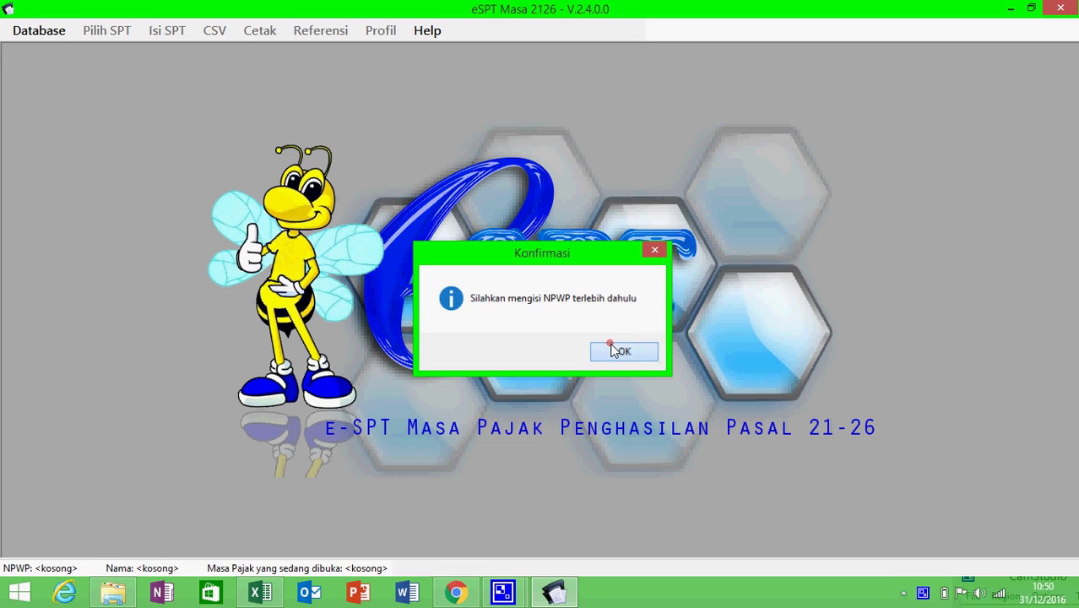
- Paste the company NPWP from workbook cell B3 into e-SPT and save it
left_click(261, 591)
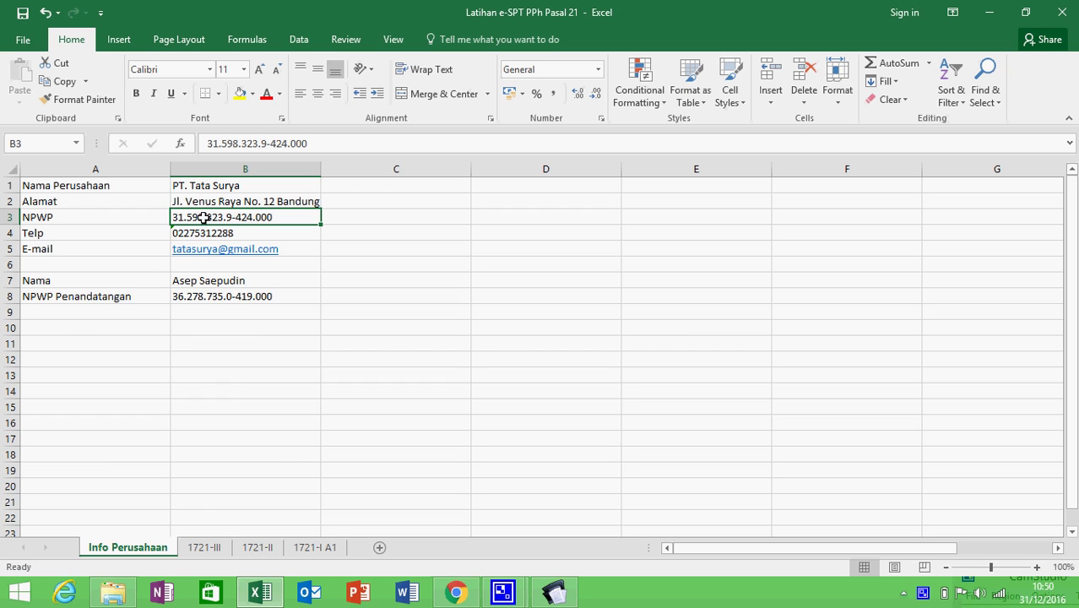
key("ctrl+c")
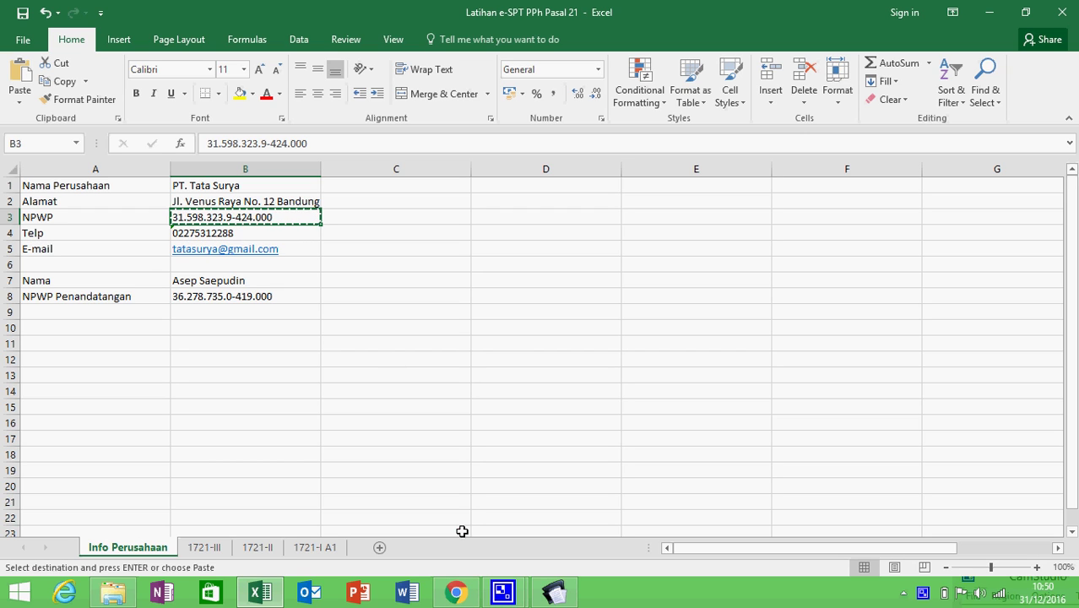
left_click(535, 598)
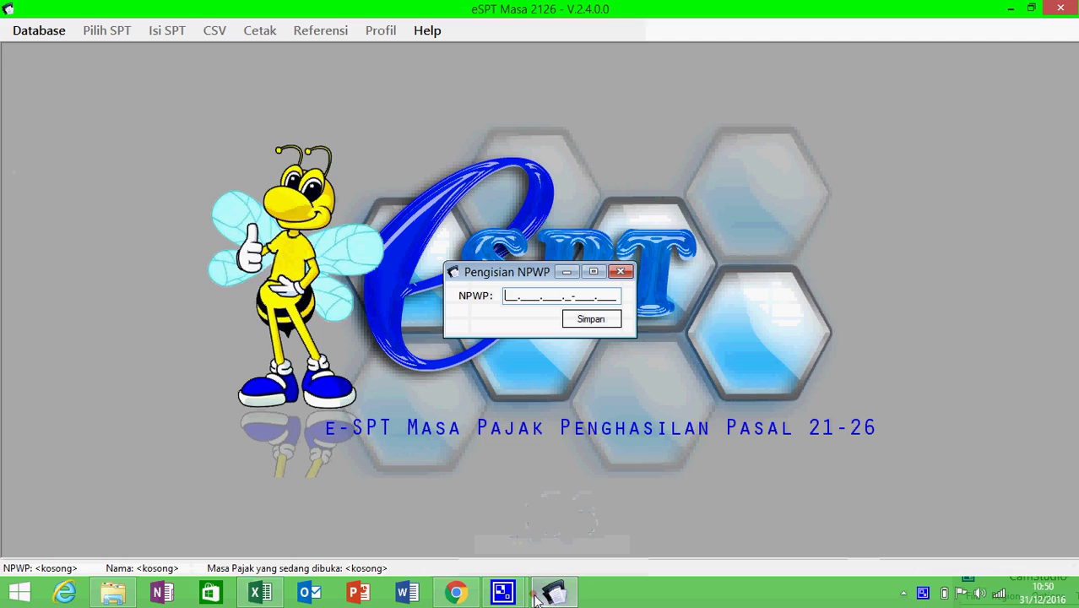
key("ctrl+v")
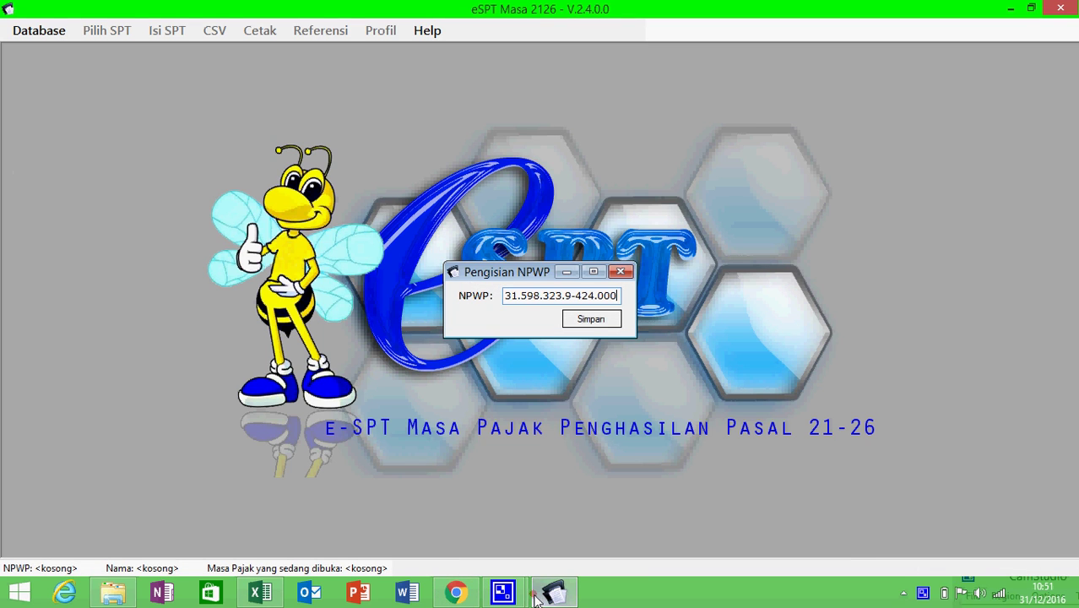
left_click(595, 323)
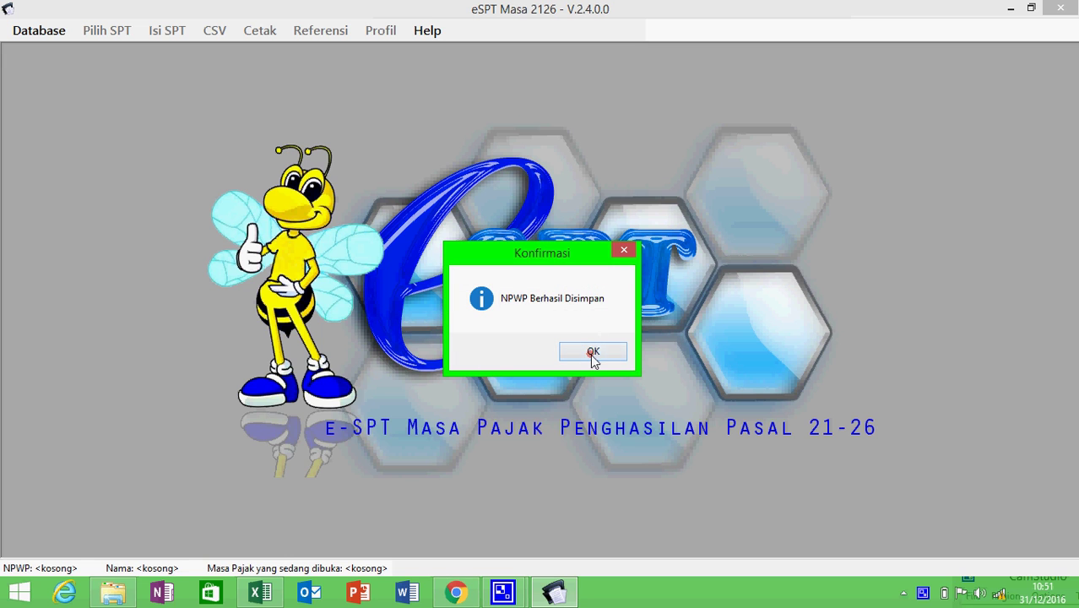
left_click(591, 356)
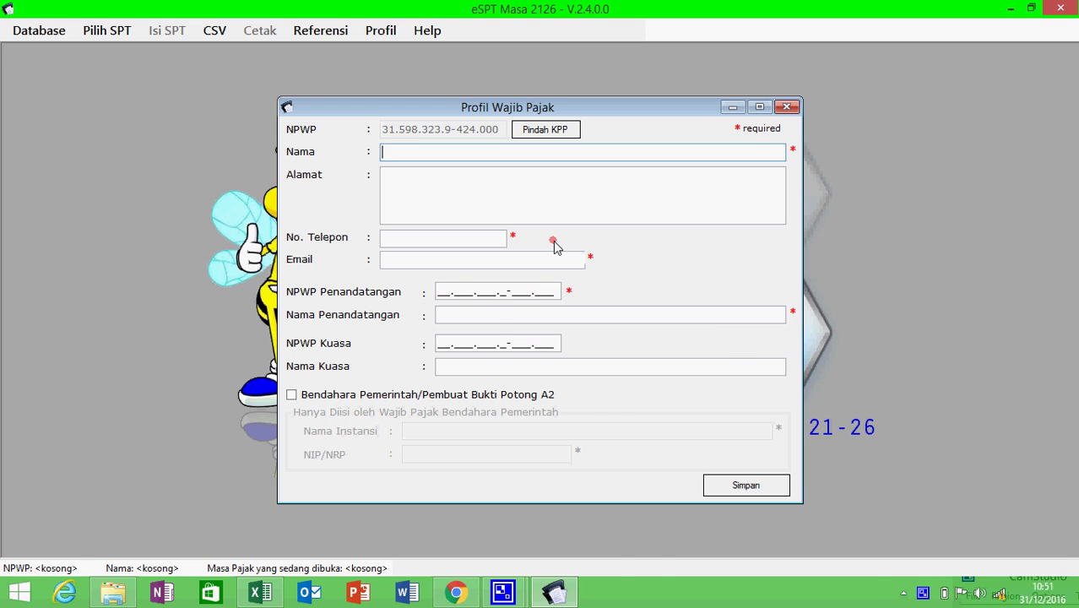
- Fill the profile name with PT. Tata Surya and the address from workbook cells B1 and B2
key("alt+Tab")
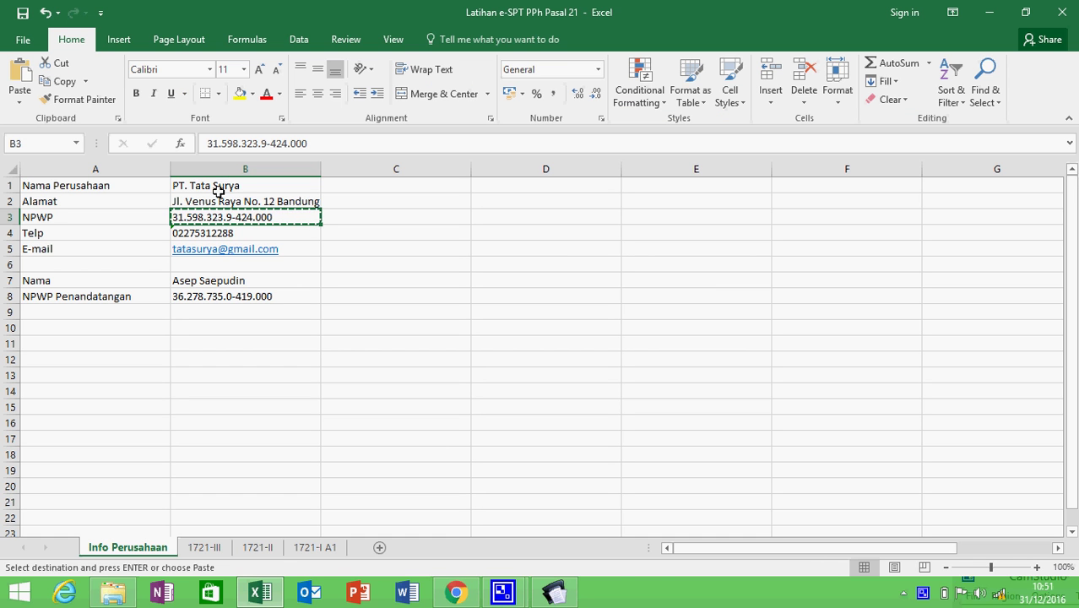
left_click(224, 186)
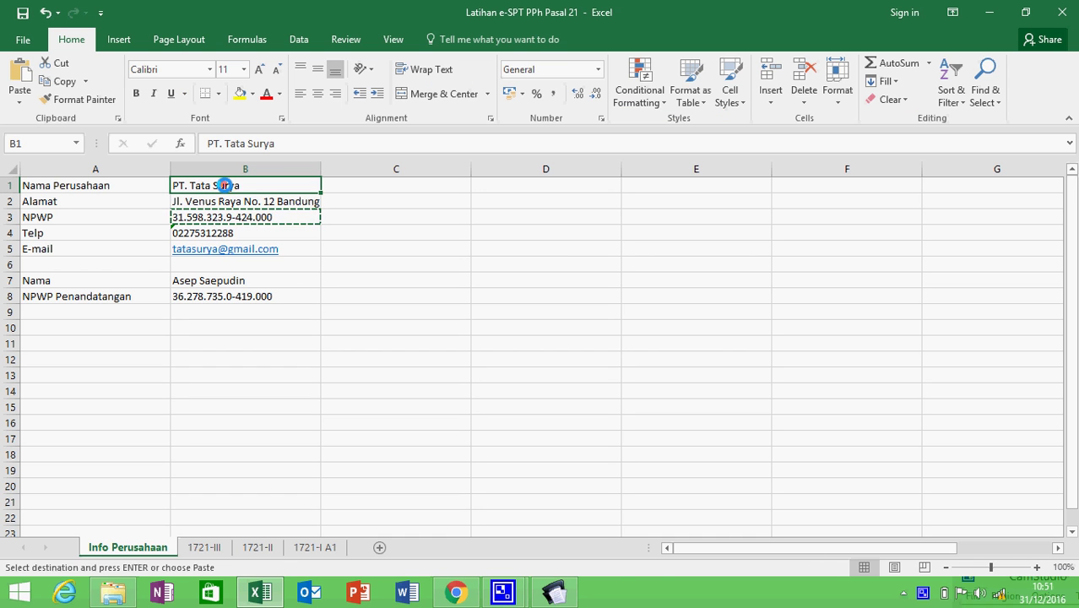
key("ctrl+c")
key("alt+Tab")
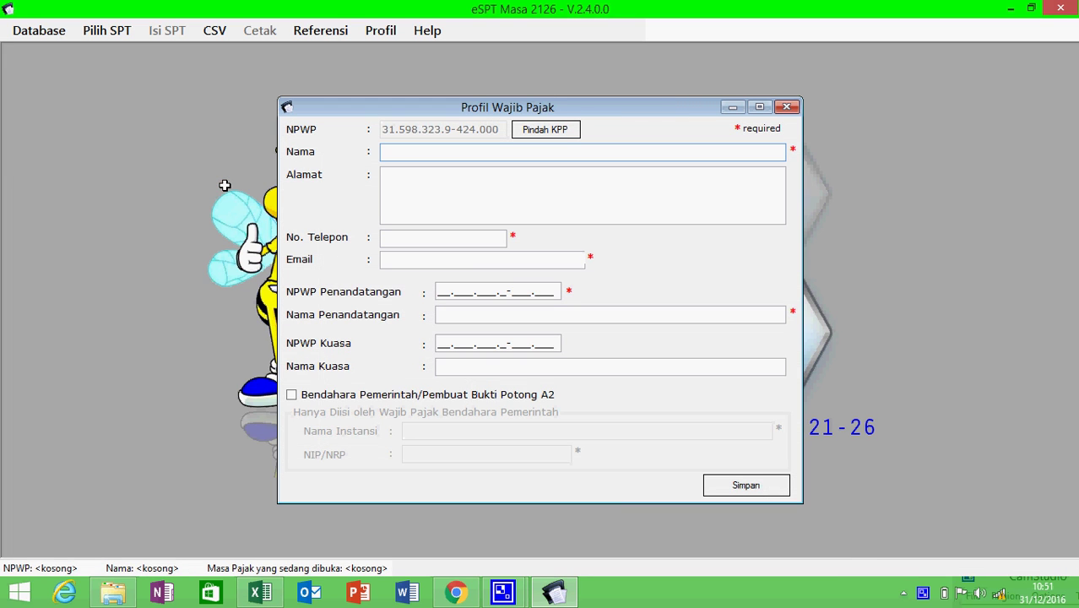
key("ctrl+v")
key("alt+Tab")
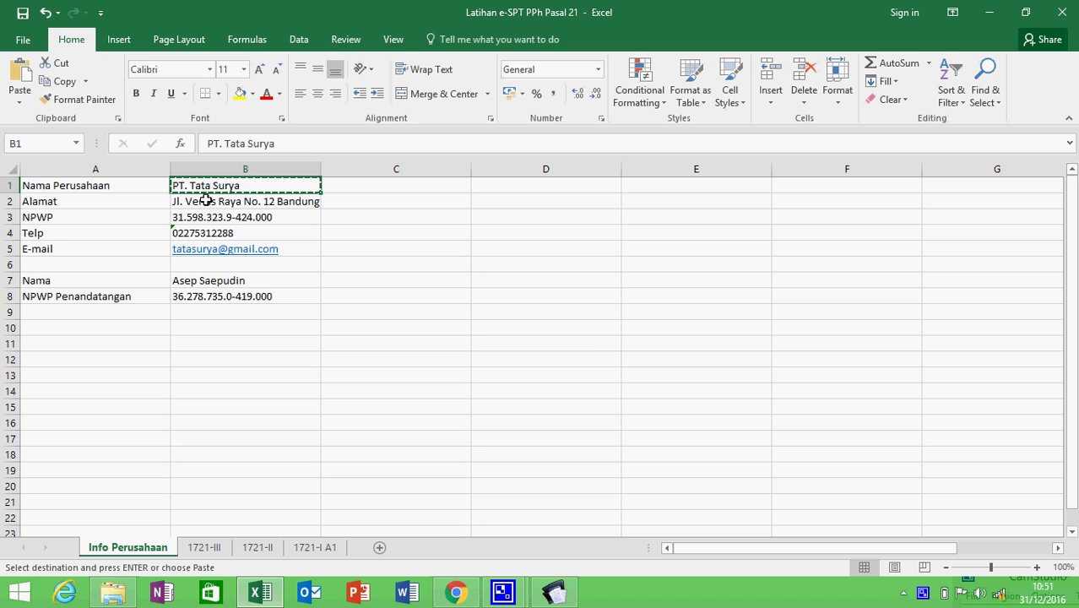
left_click(206, 200)
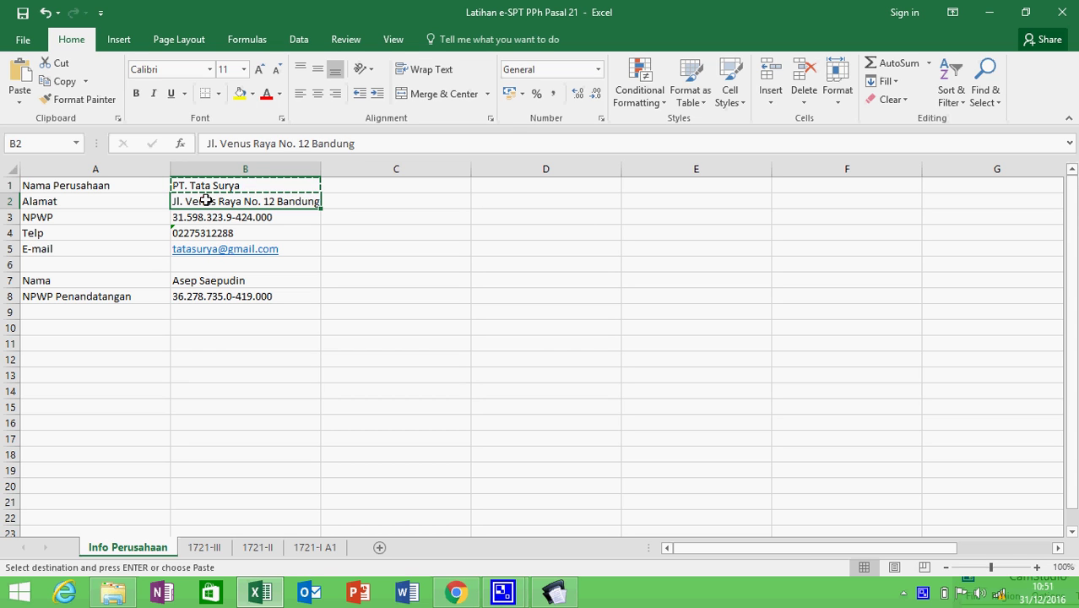
key("ctrl+c")
key("alt+Tab")
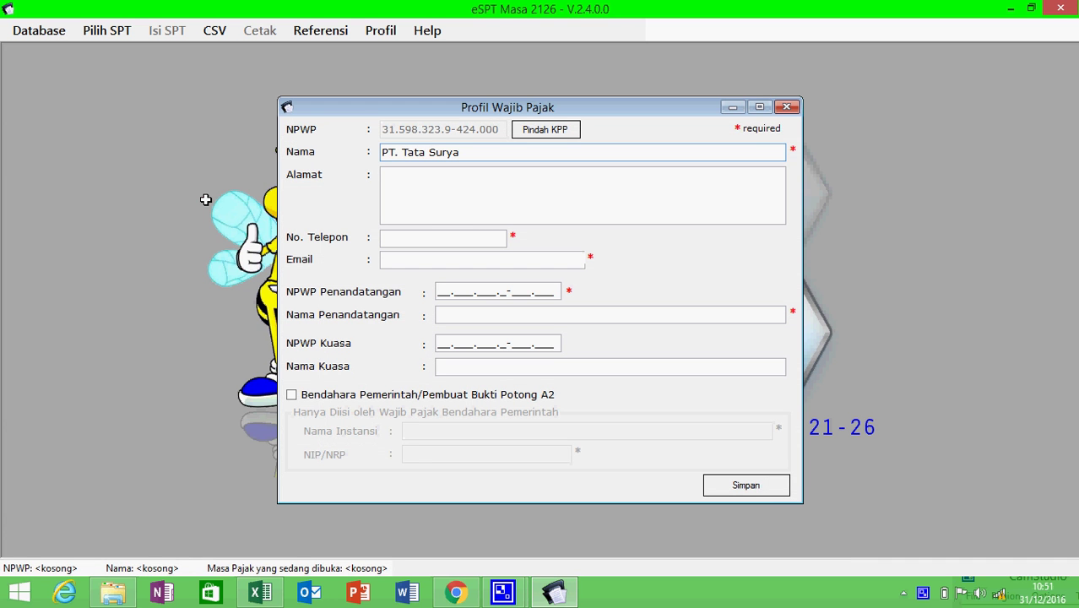
key("Tab")
key("ctrl+v")
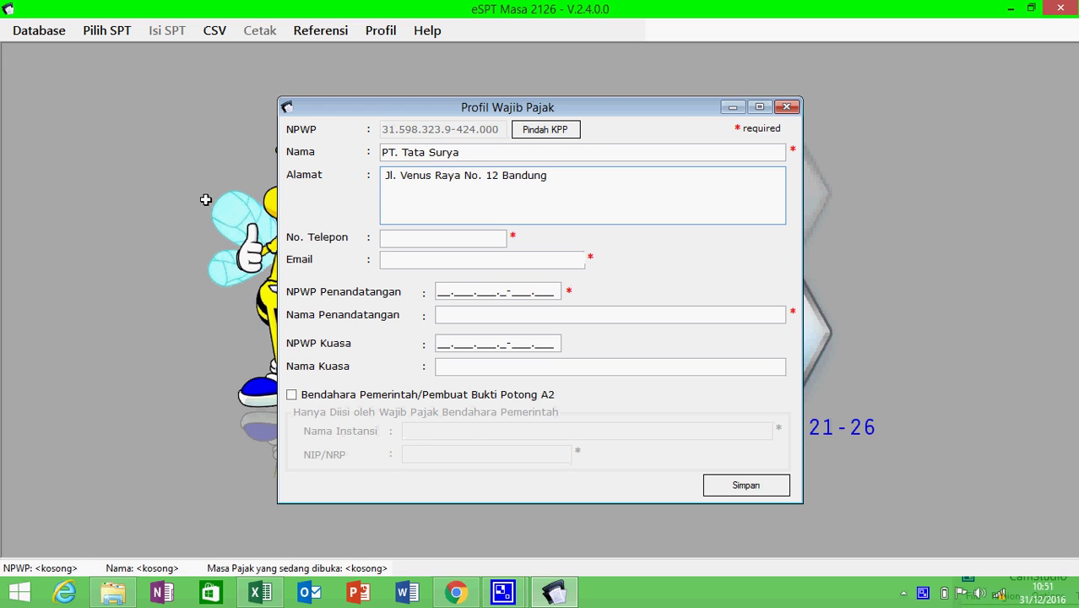
- Enter the company's phone number from cell B4 and its e-mail address in the profile
key("alt+Tab")
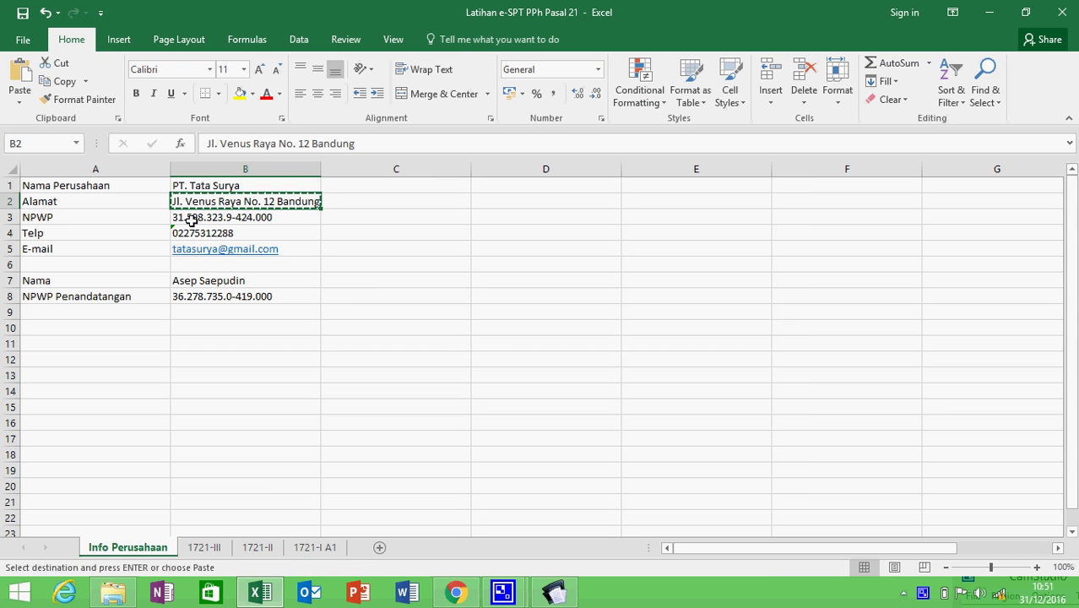
left_click(192, 233)
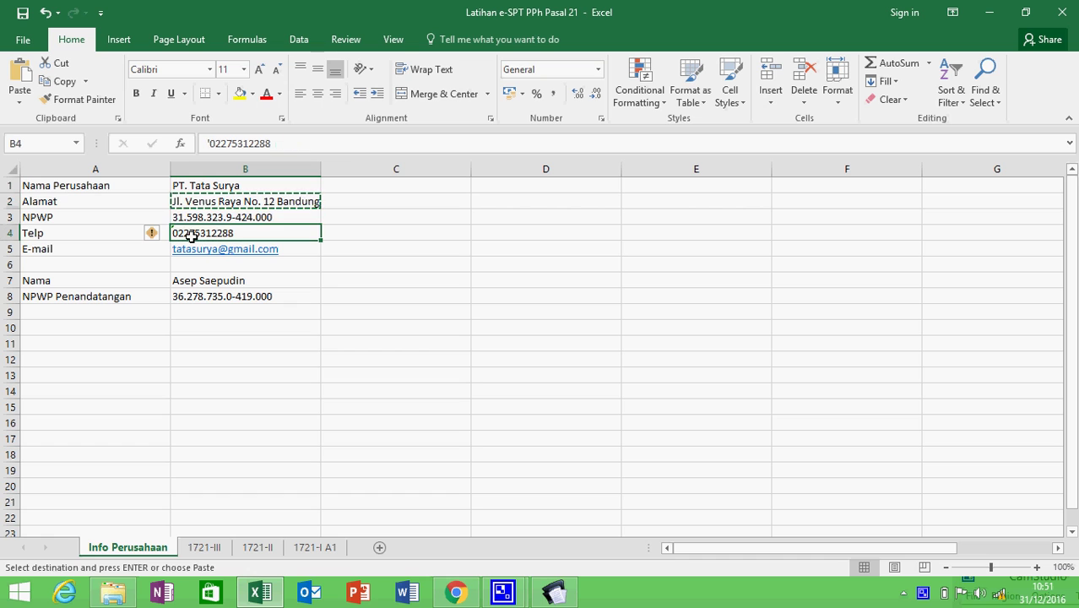
key("ctrl+c")
key("alt+Tab")
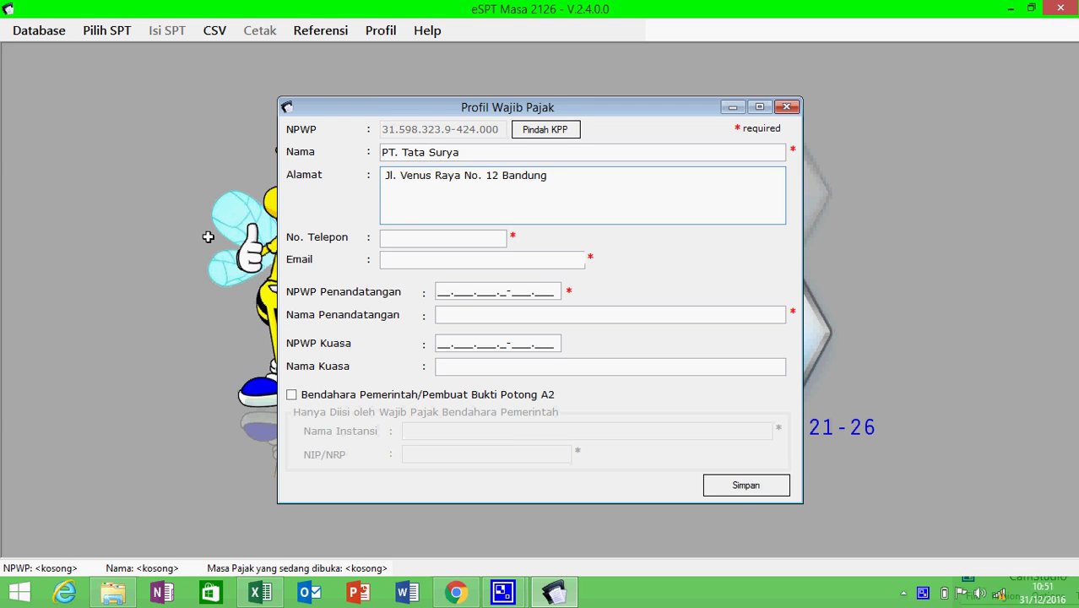
left_click(402, 236)
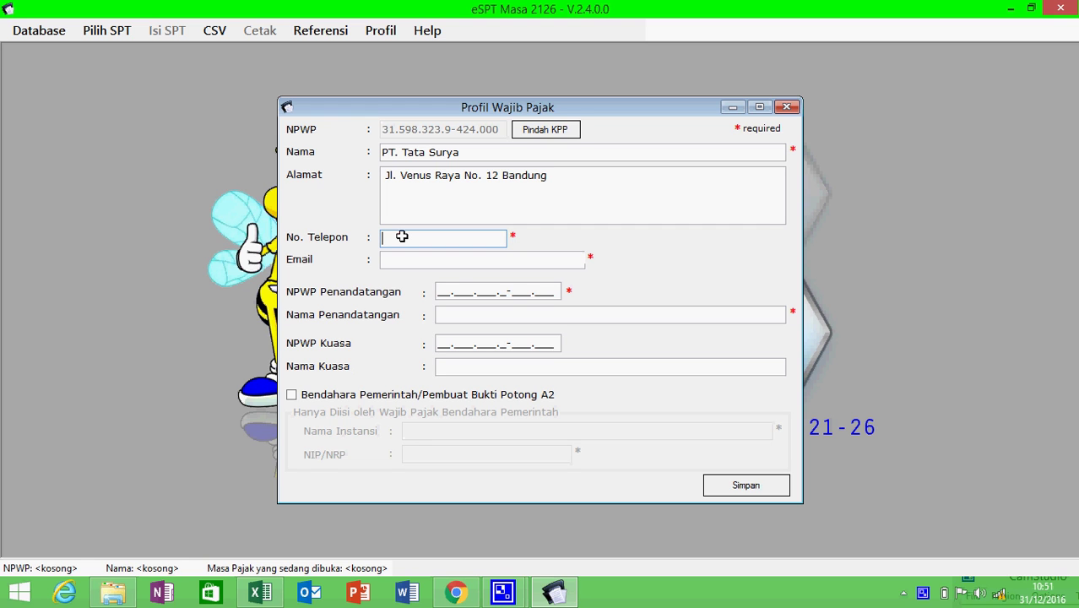
key("alt+Tab")
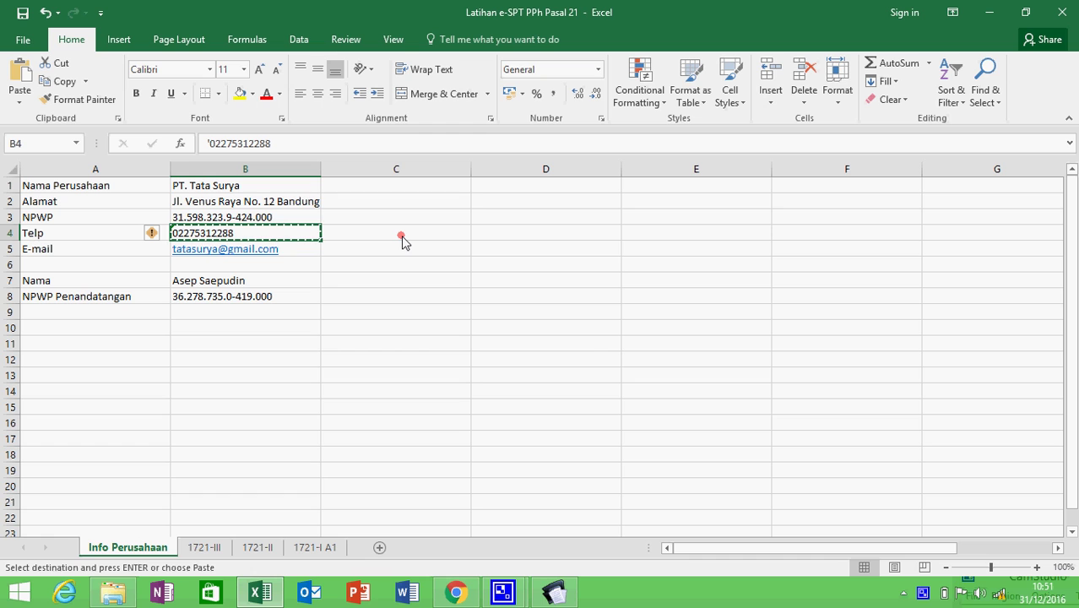
key("alt+Tab")
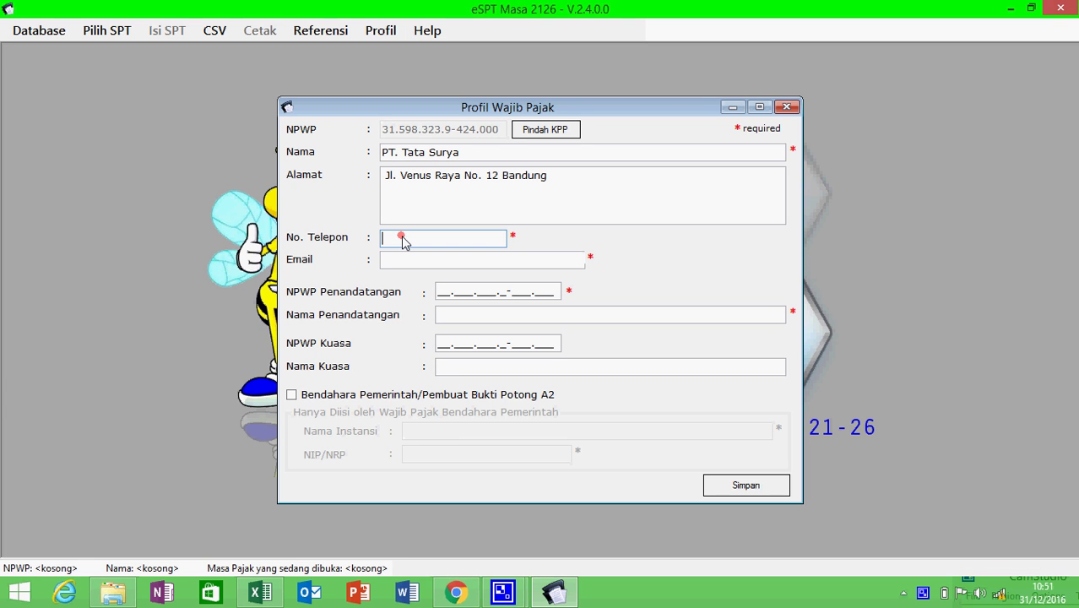
key("alt+Tab")
key("alt+Tab")
key("alt+Tab")
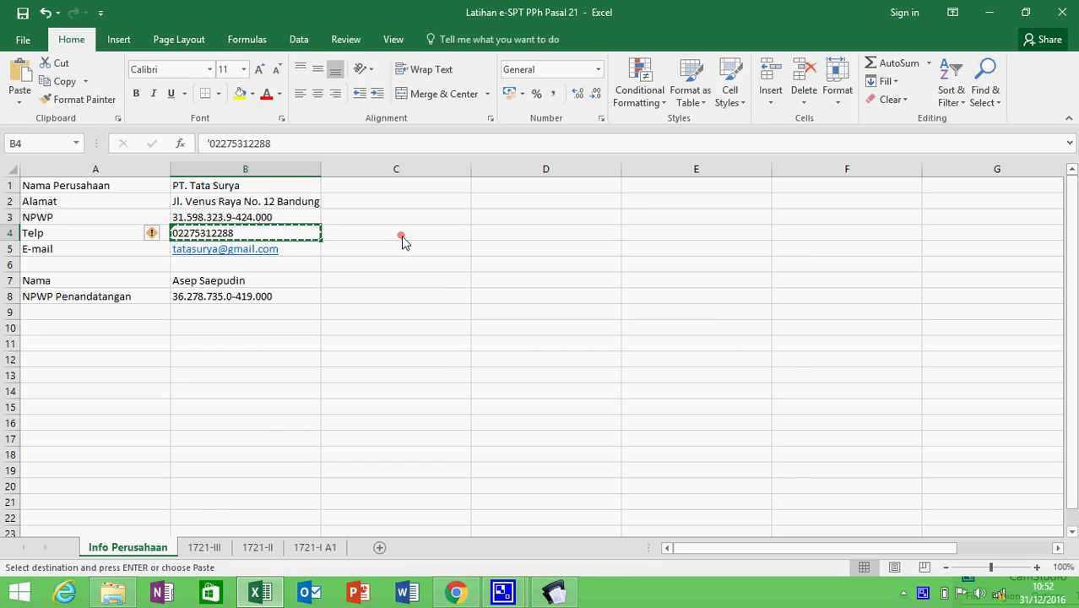
key("alt+Tab")
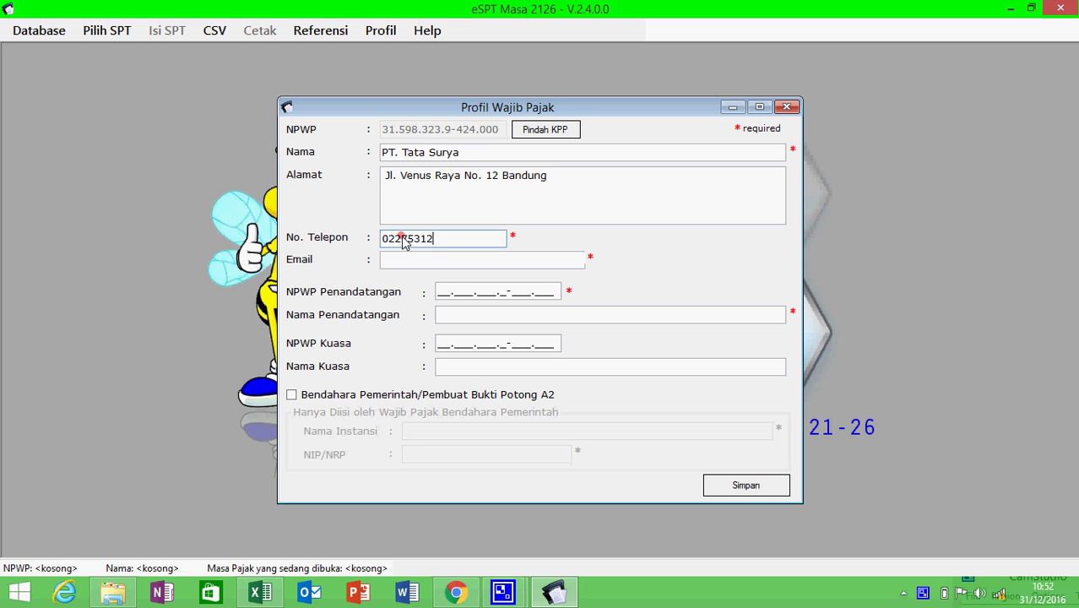
key("Tab")
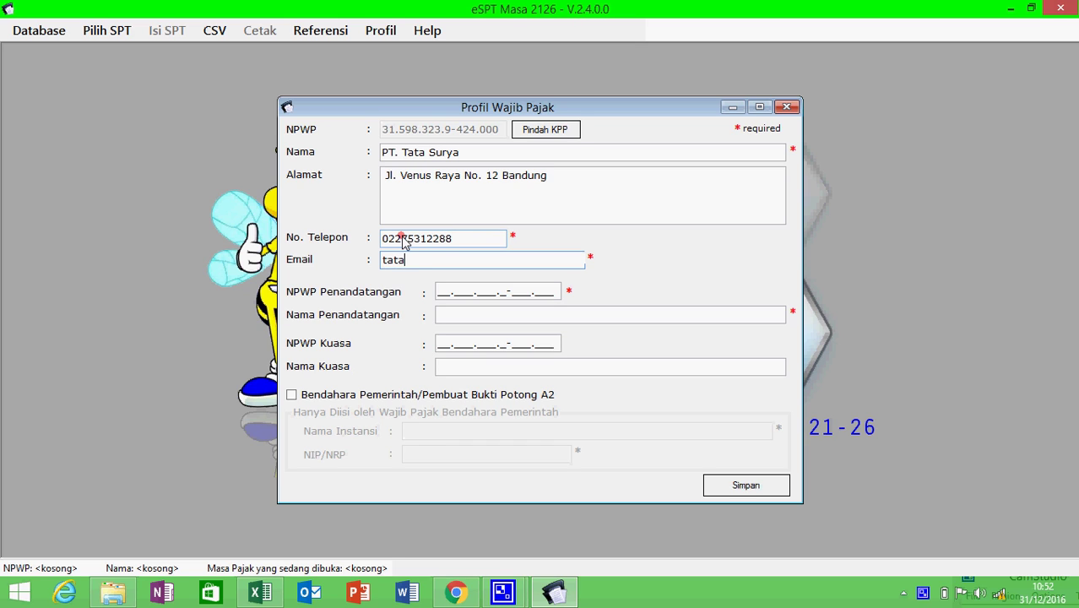
key("Tab")
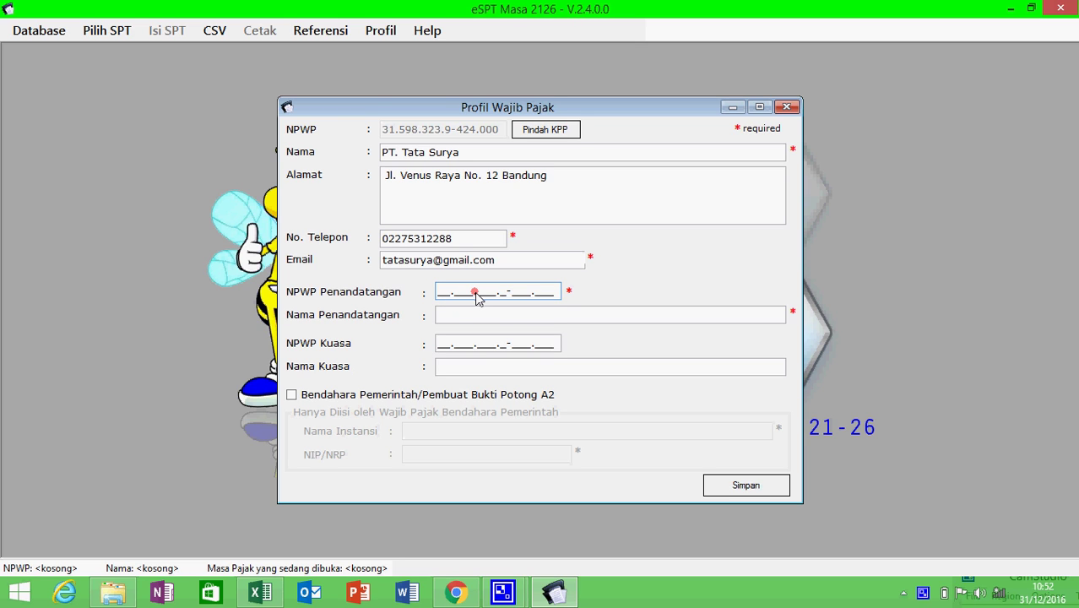
- Add the signatory NPWP from cell B8 and the signatory's name, then save the profile
key("alt+Tab")
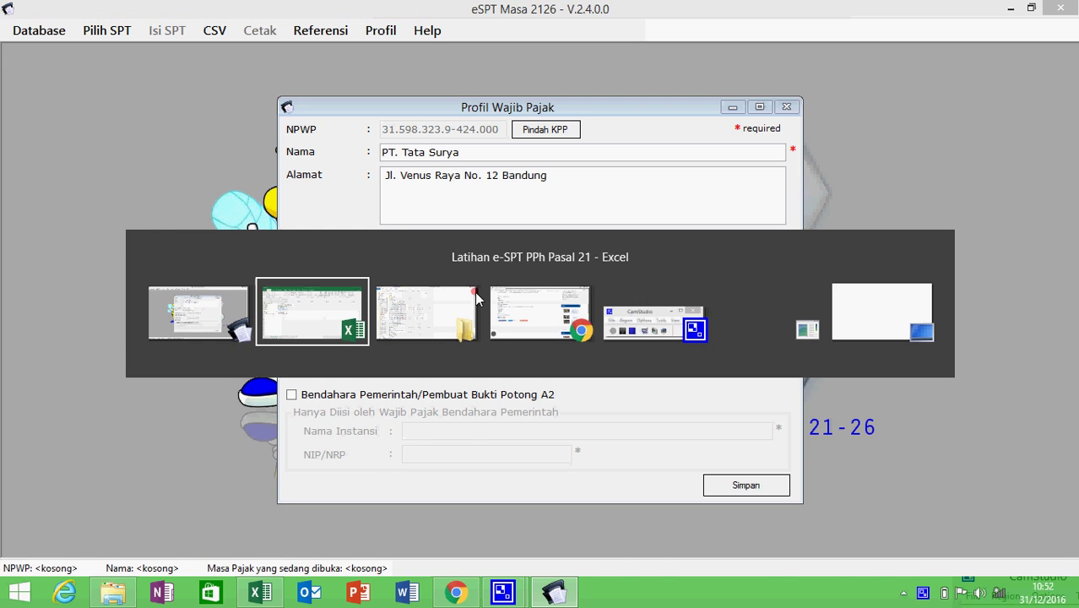
left_click(251, 297)
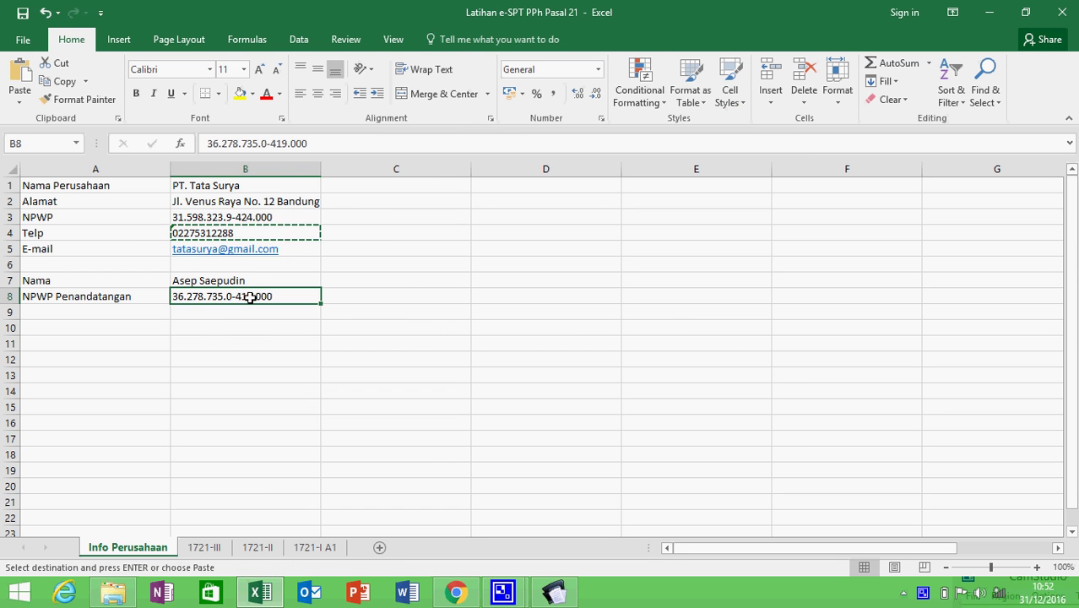
key("ctrl+c")
key("alt+Tab")
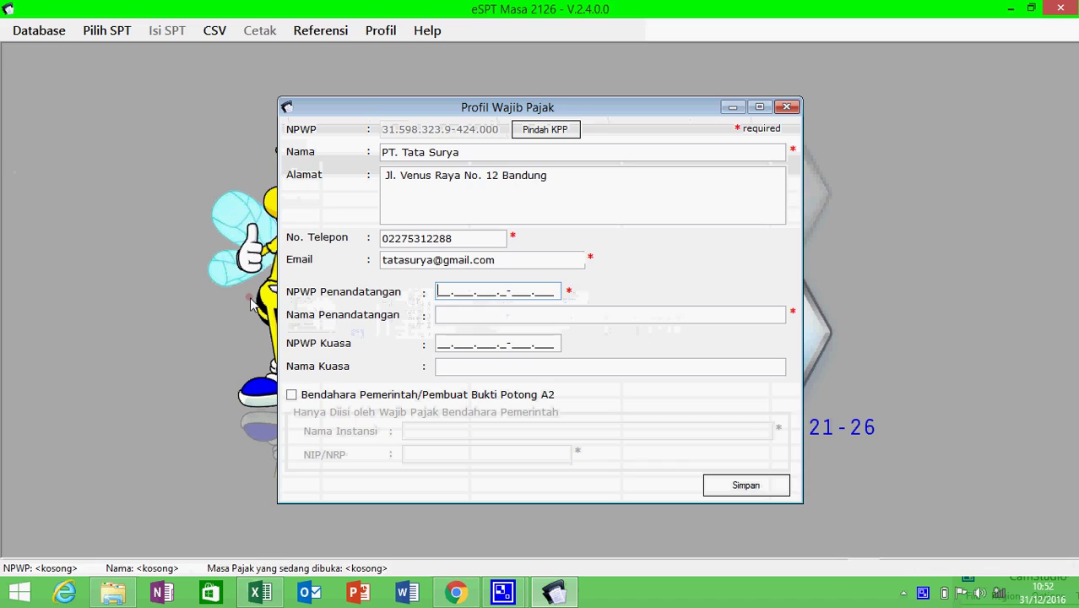
key("ctrl+v")
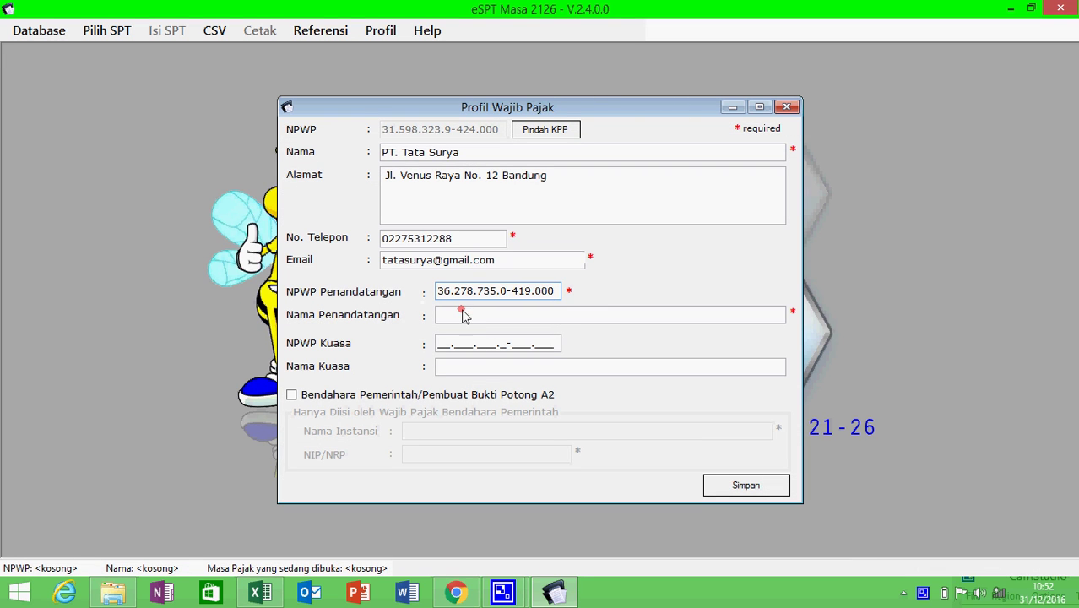
left_click(471, 319)
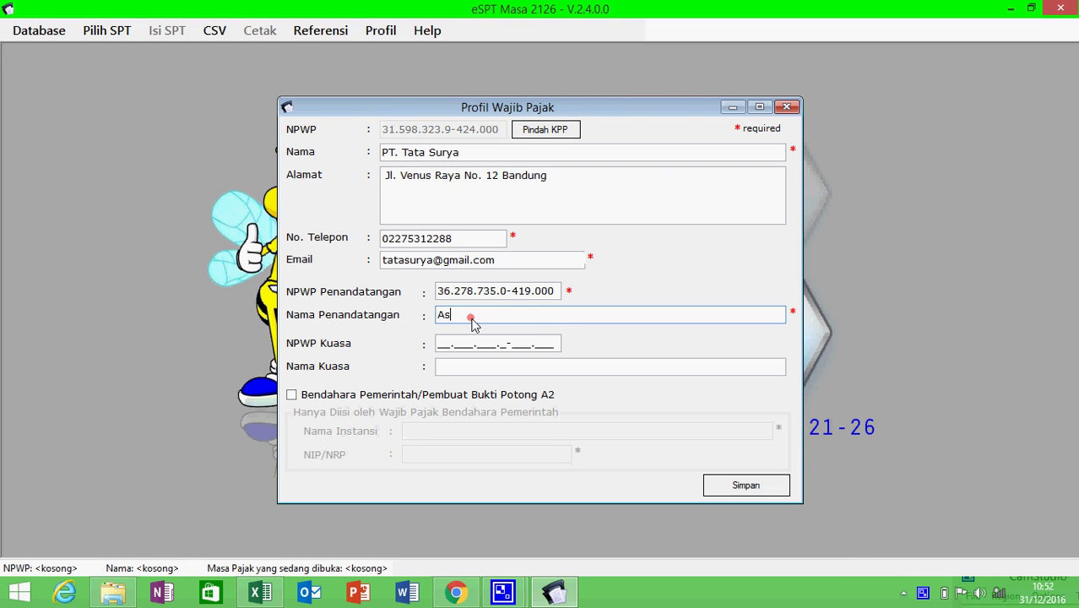
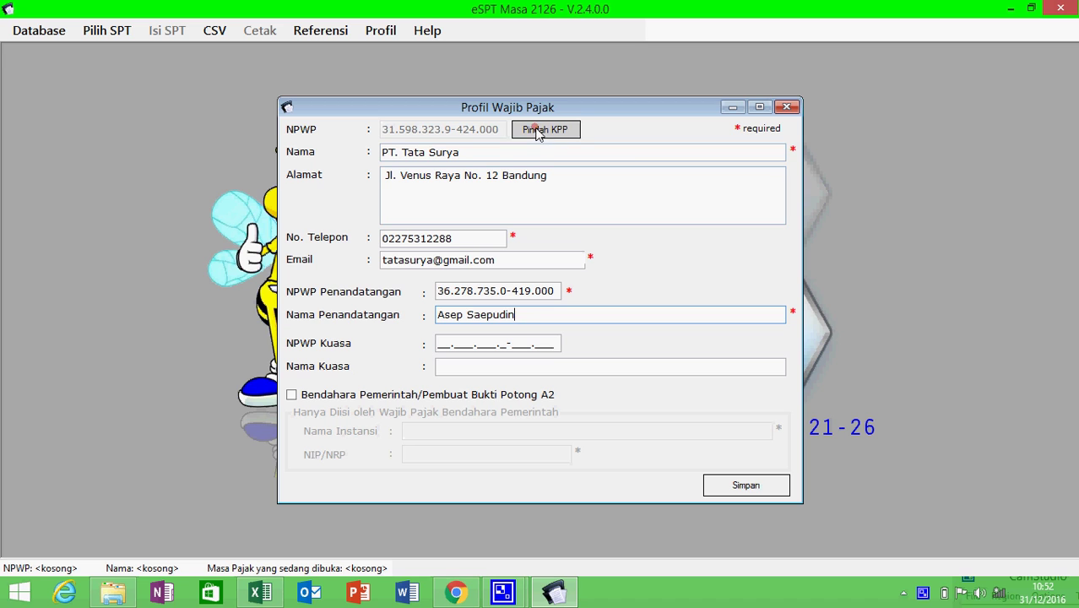
left_click(745, 496)
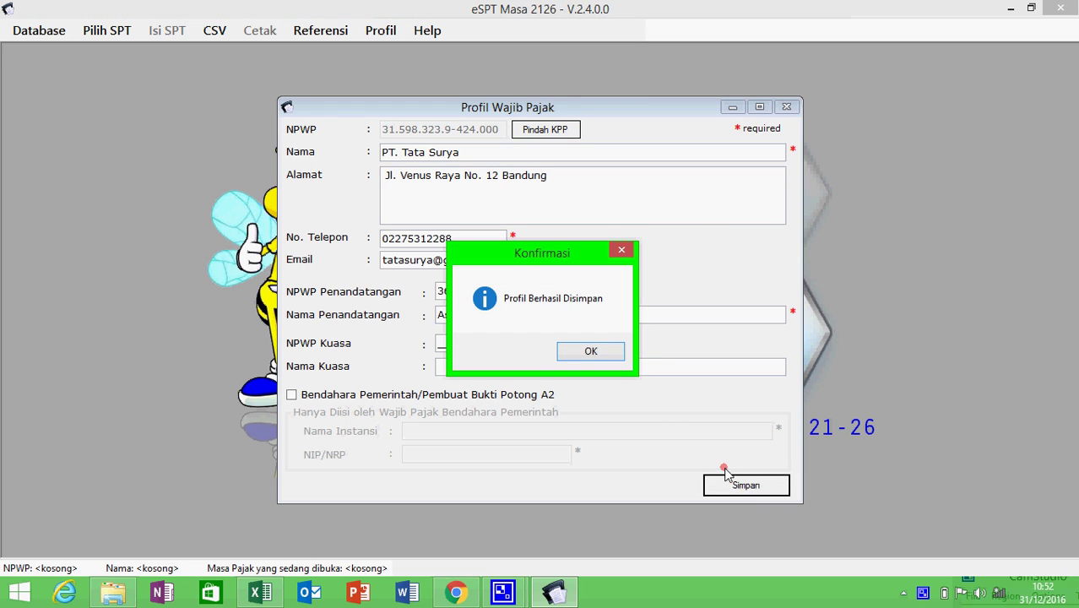
- Create a new SPT via Buat SPT Baru with tax period September 2016
left_click(591, 352)
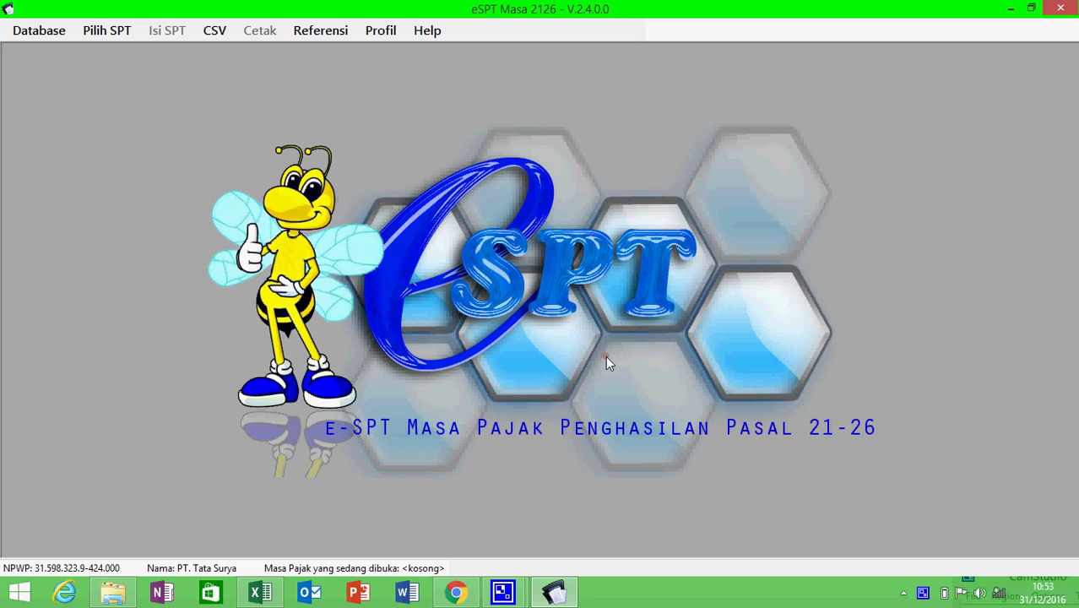
left_click(115, 33)
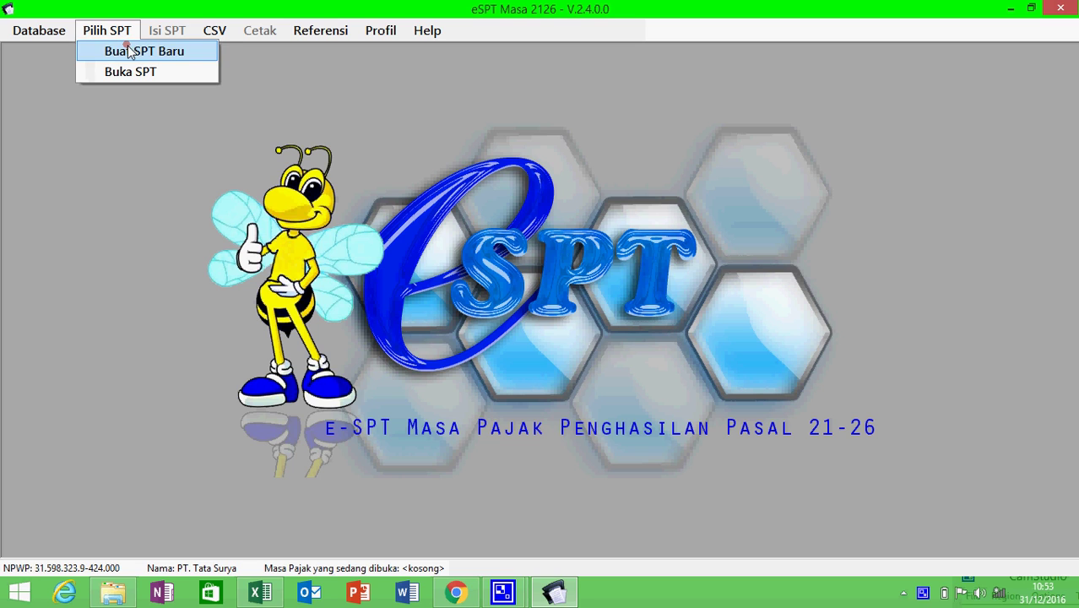
left_click(129, 52)
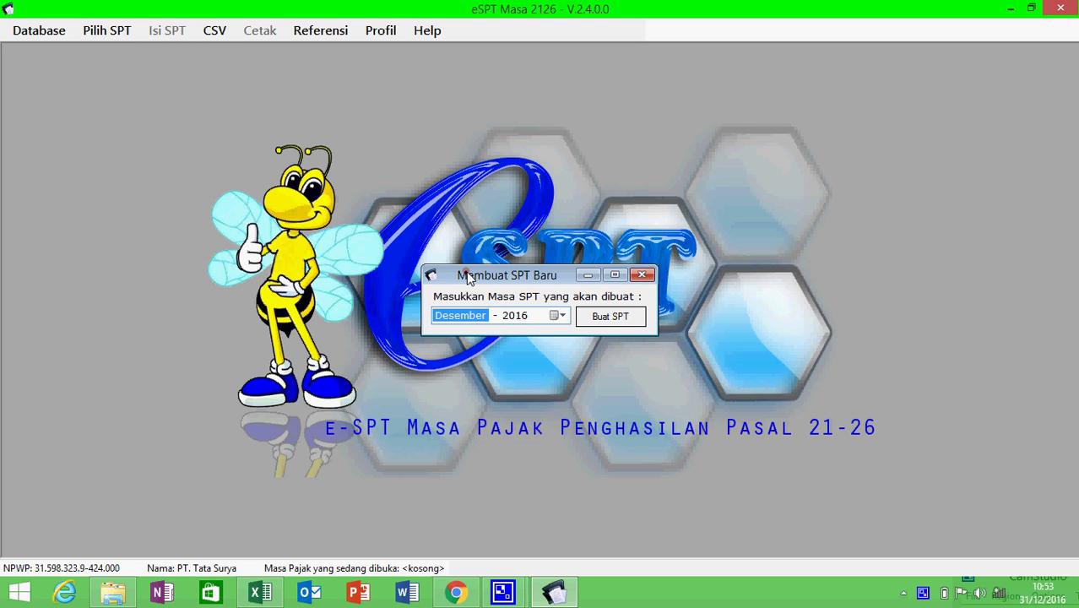
left_click(563, 316)
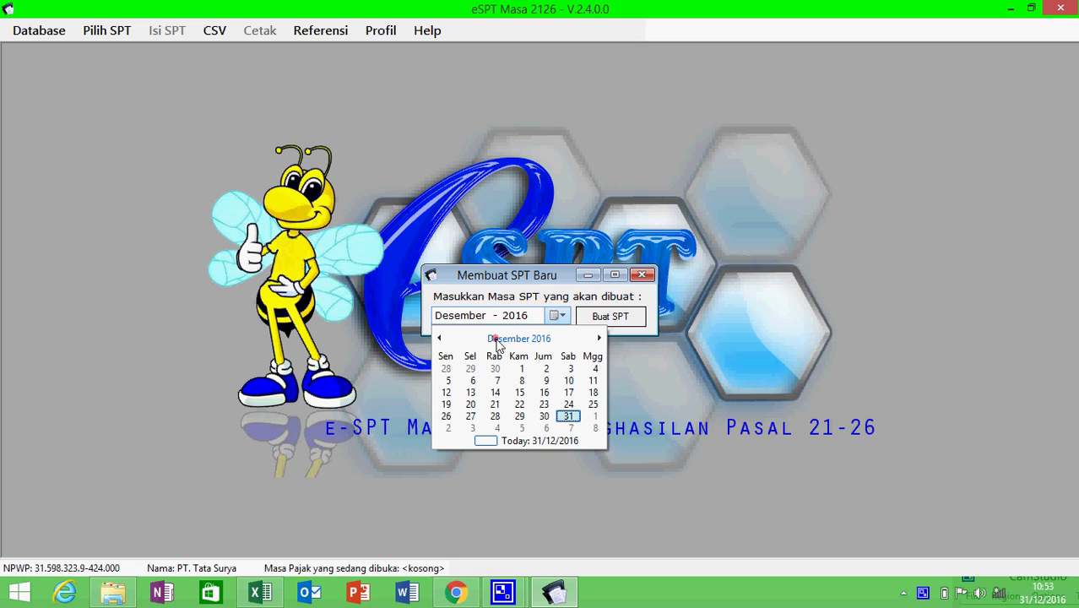
left_click(498, 340)
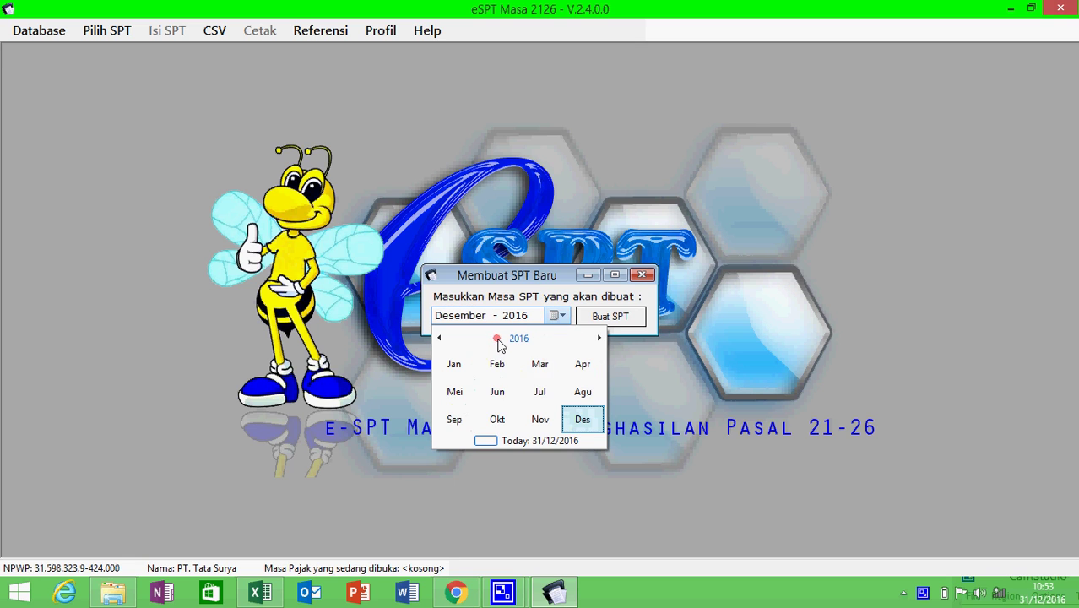
left_click(454, 419)
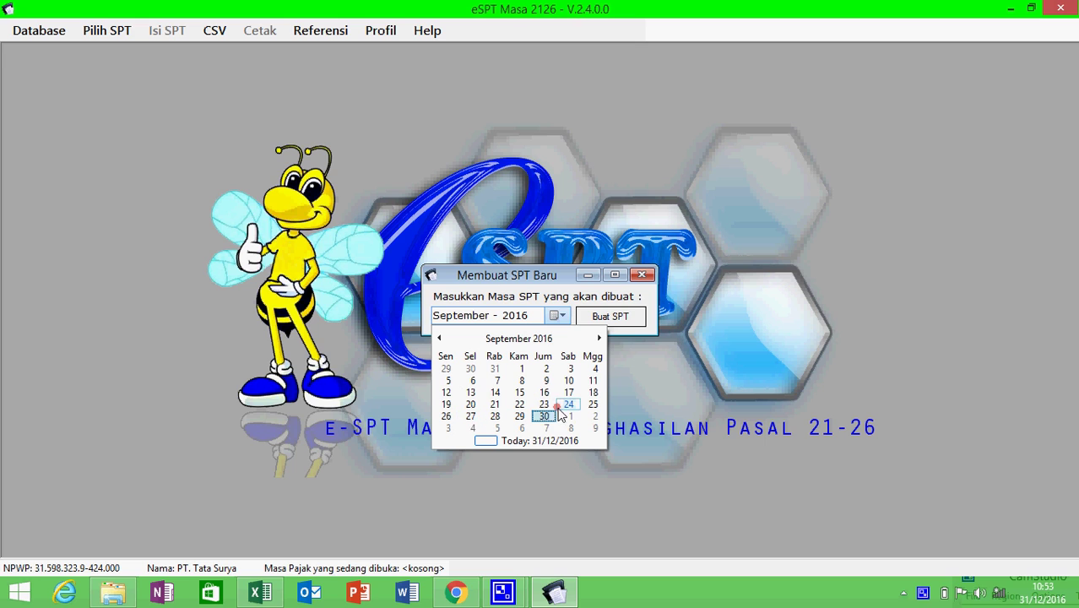
left_click(608, 322)
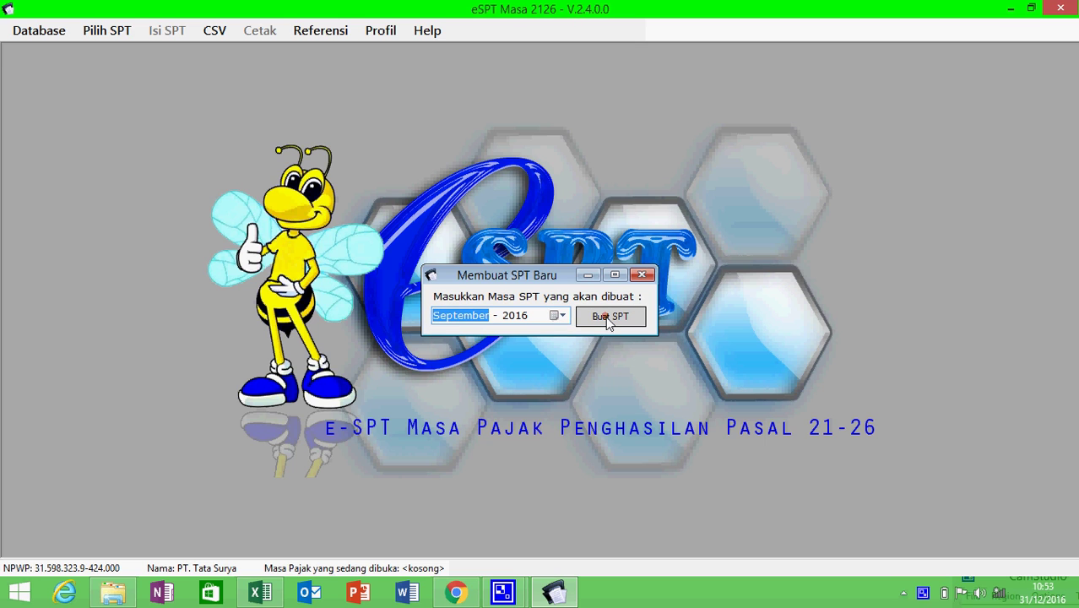
left_click(607, 321)
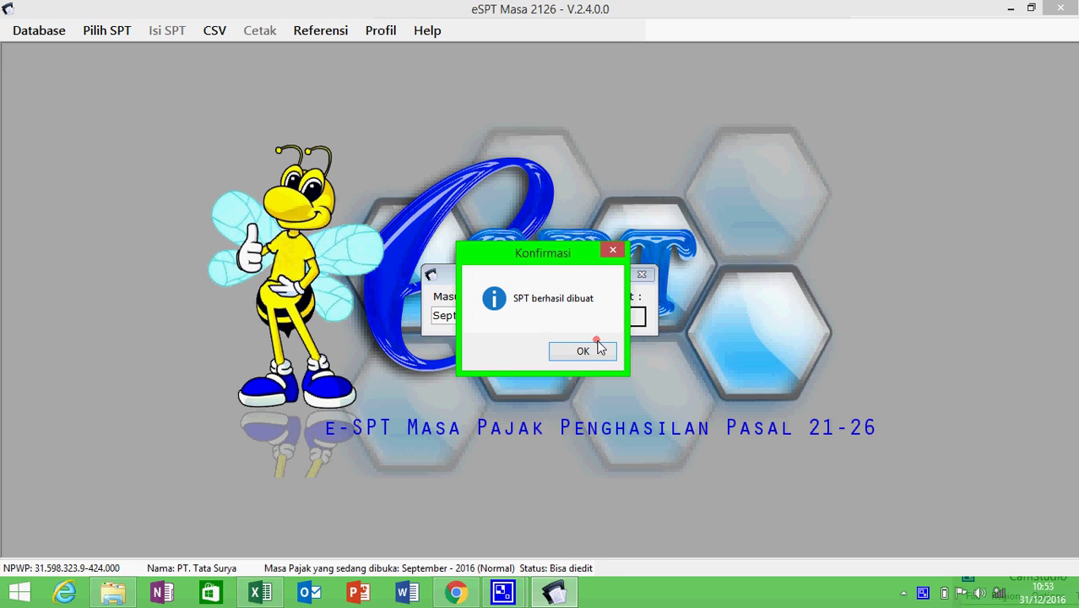
left_click(591, 350)
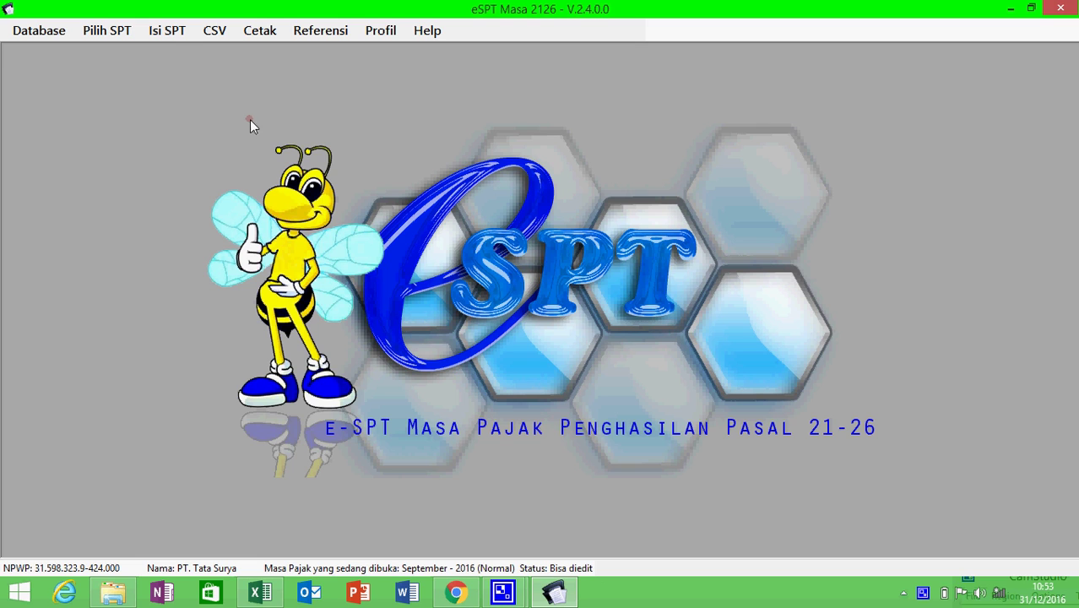
- Open Daftar Bukti Potong Final (1721-III) and start a new slip
left_click(173, 34)
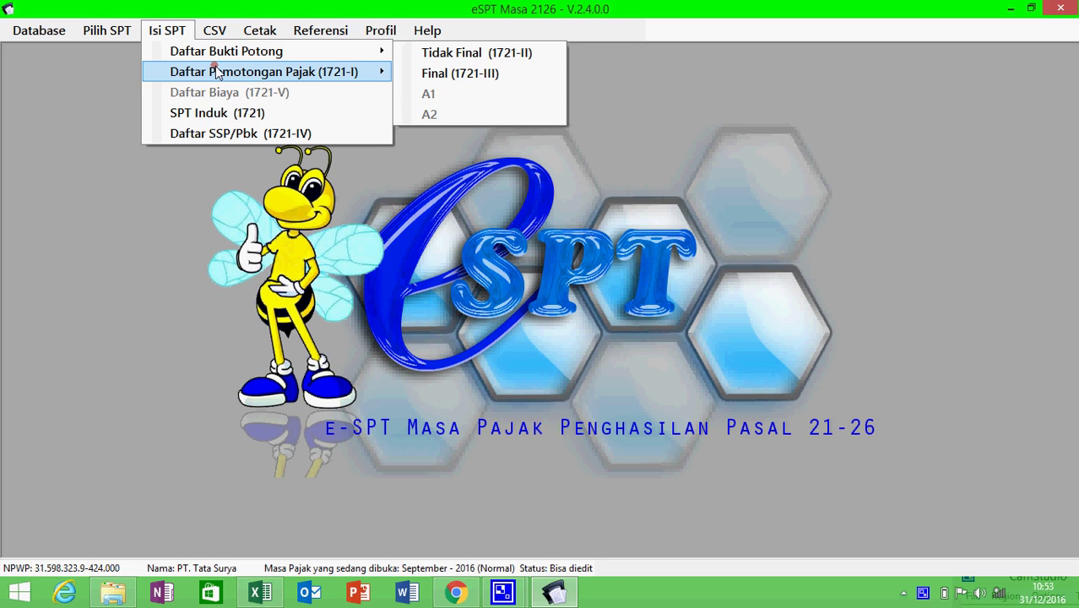
mouse_move(215, 56)
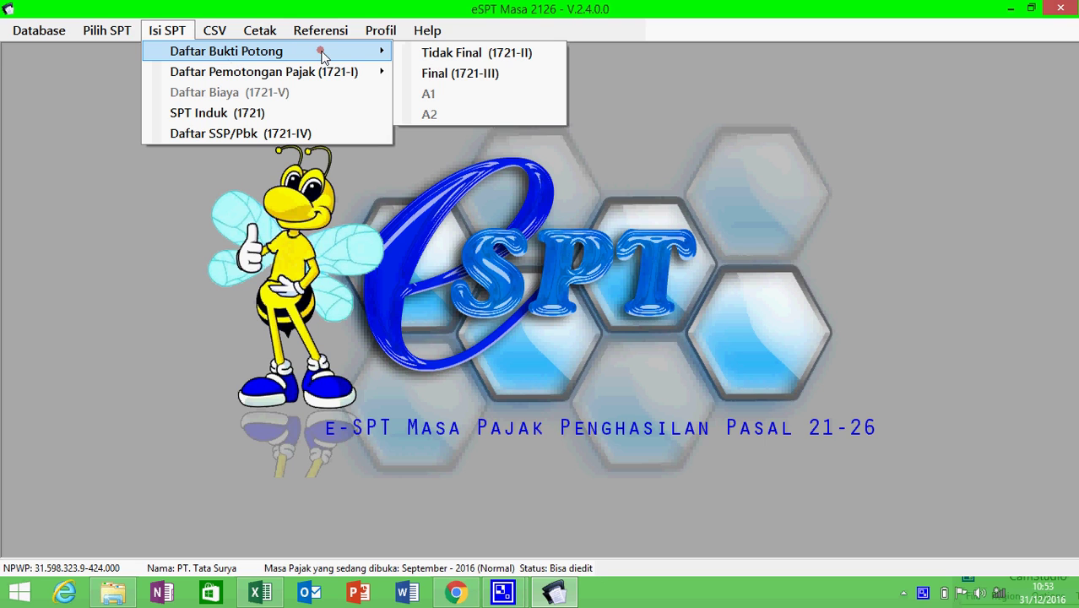
left_click(428, 73)
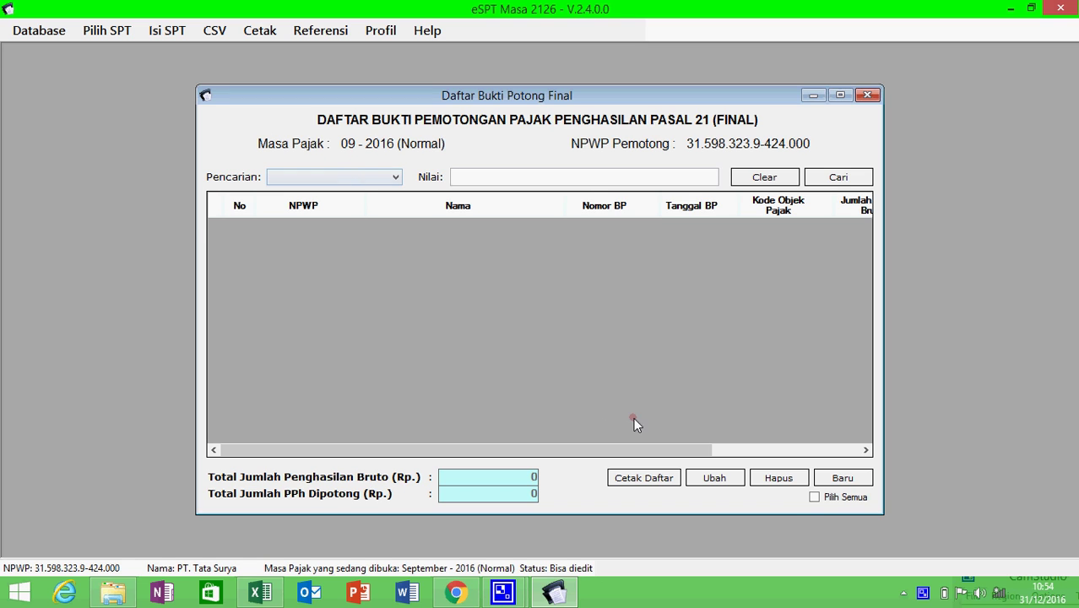
left_click(839, 479)
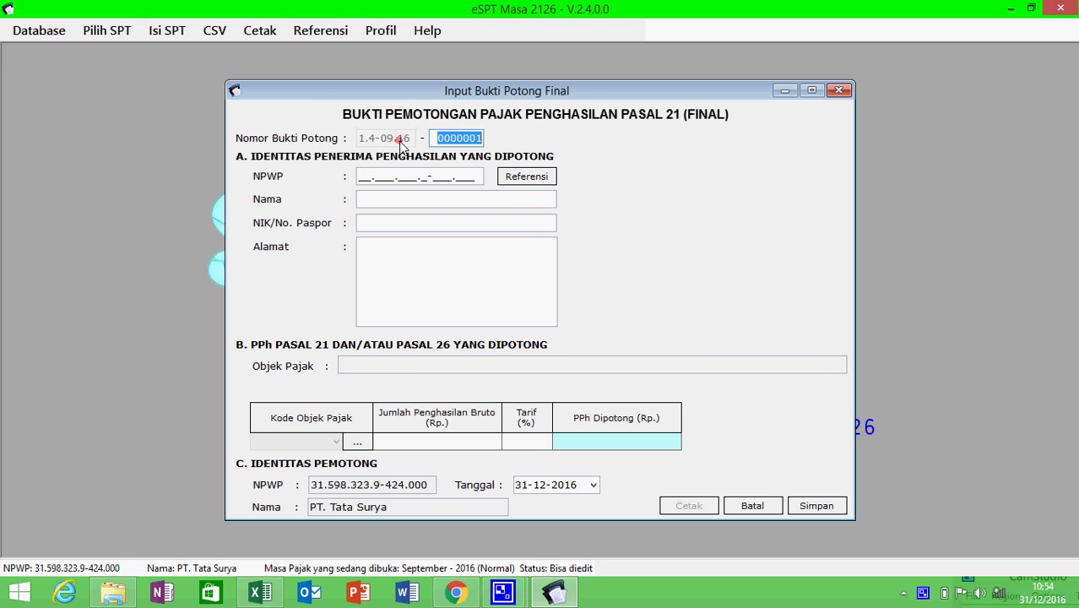
- Enter the recipient's NPWP from sheet 1721-III cell B5 and type the recipient's name
left_click(261, 594)
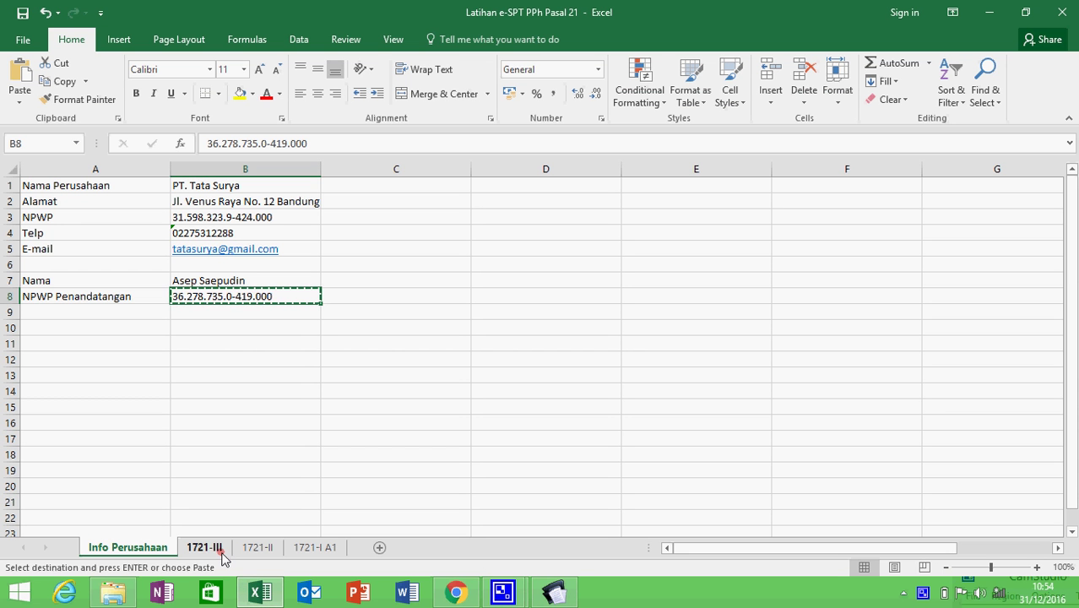
left_click(206, 548)
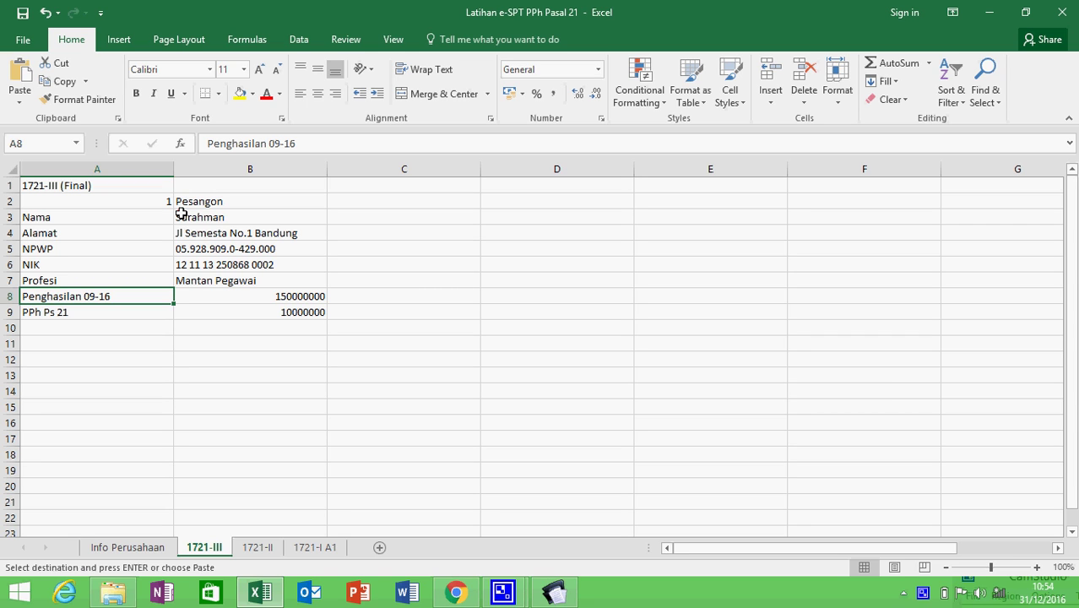
left_click(202, 249)
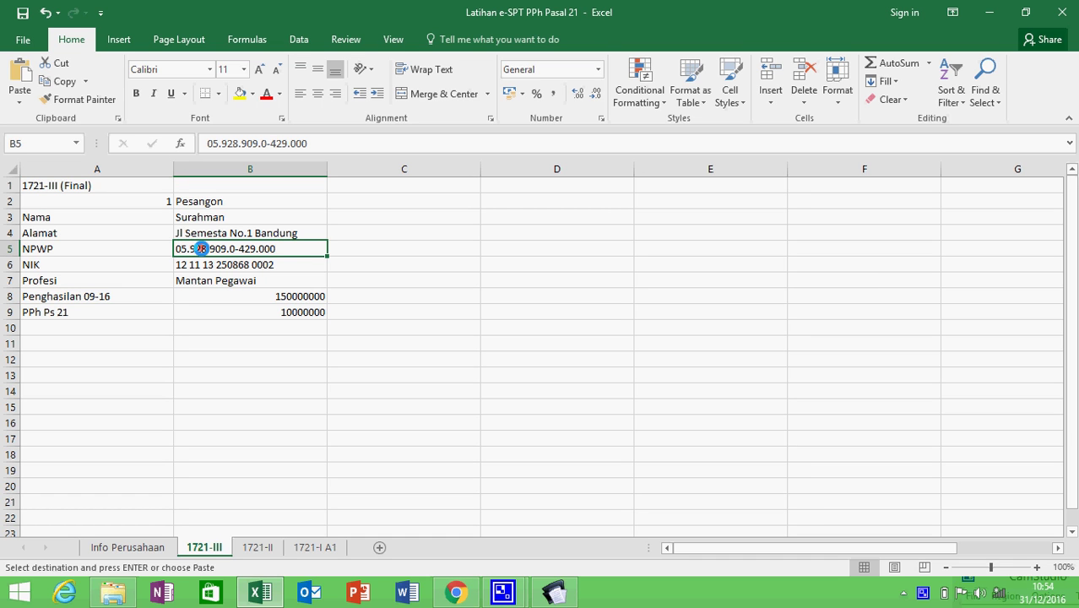
key("alt+Tab")
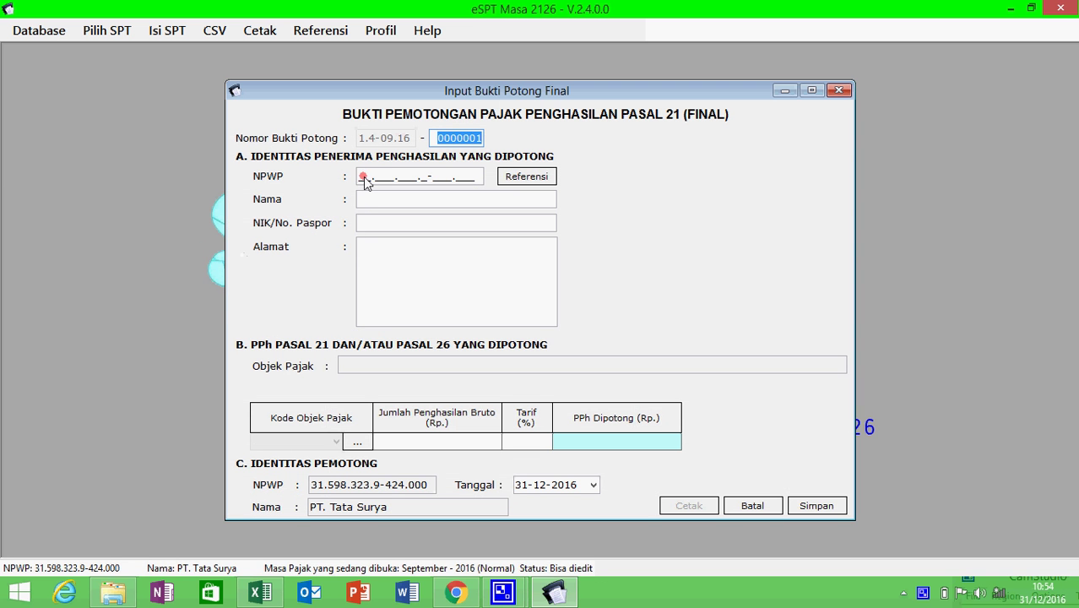
left_click(362, 179)
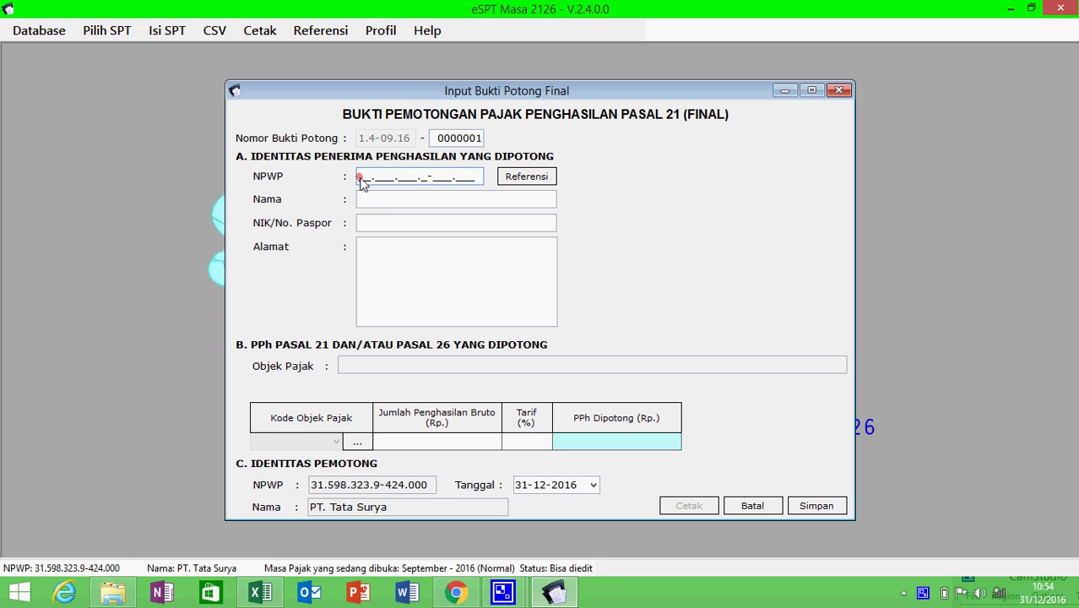
left_click(386, 202)
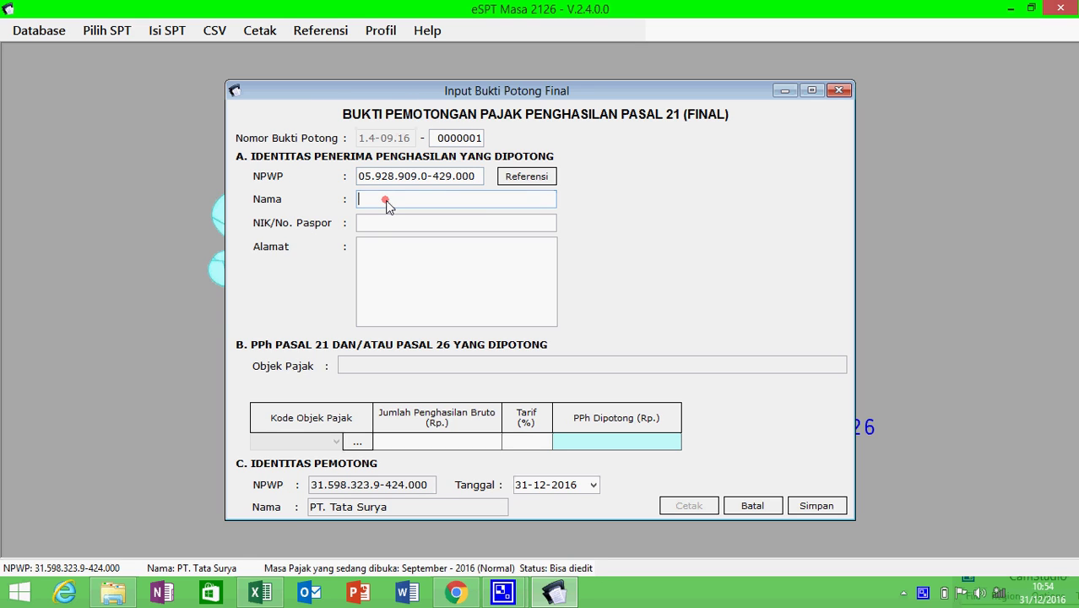
type("Surahman")
- Paste the recipient's NIK from cell B6, removing the space and correcting the digits
left_click(409, 222)
key("alt+Tab")
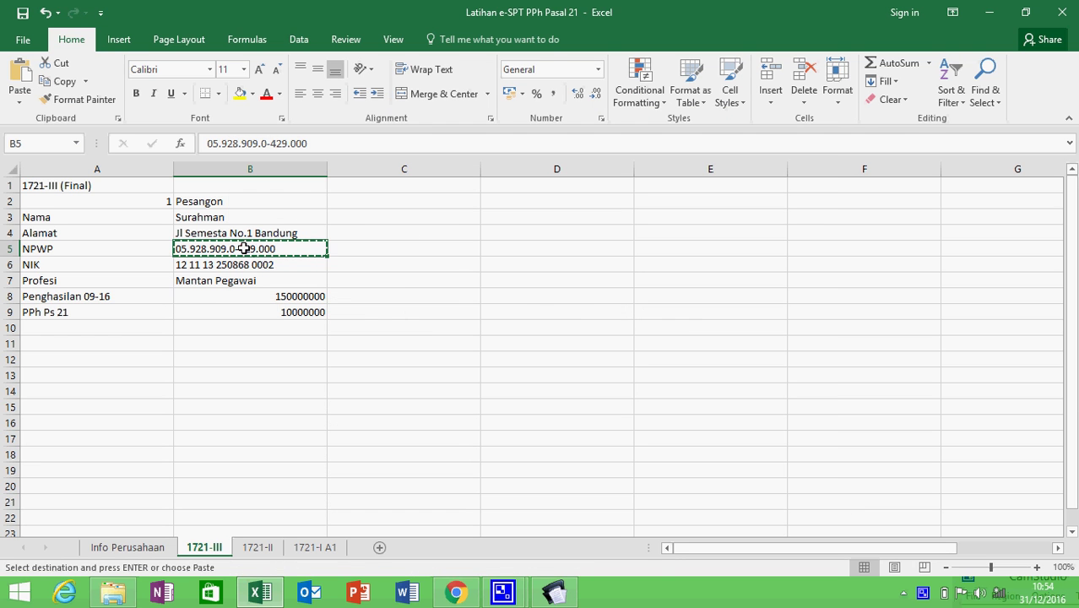
left_click(238, 267)
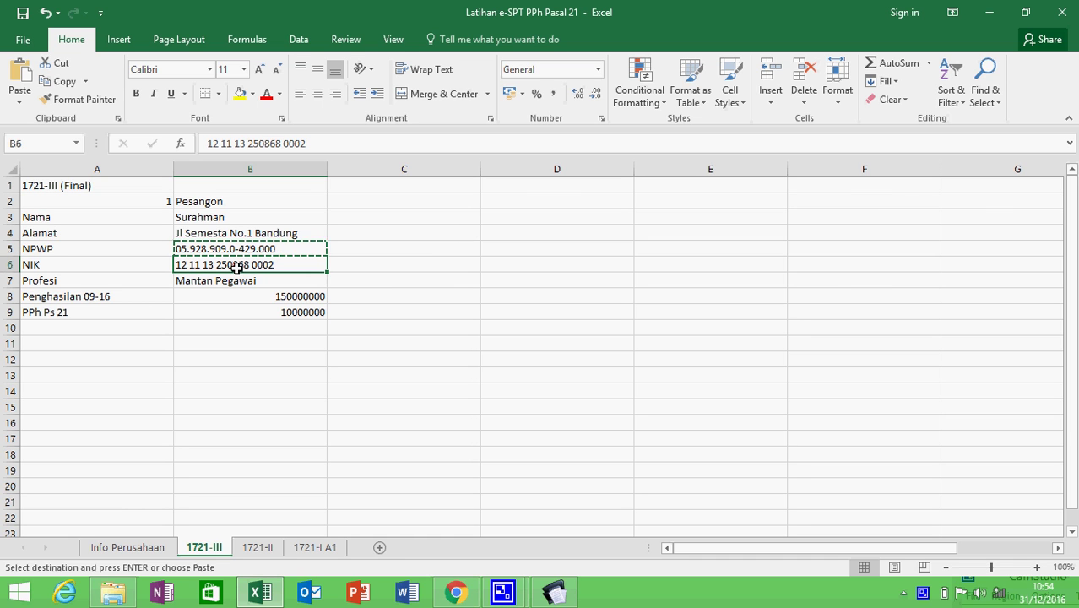
key("ctrl+c")
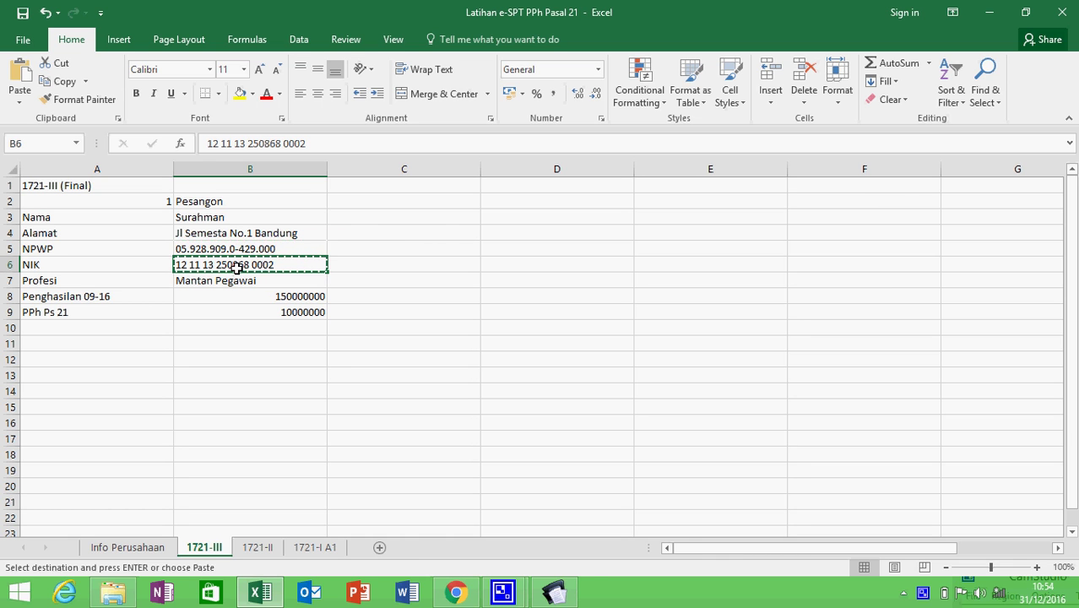
key("alt+Tab")
key("ctrl+v")
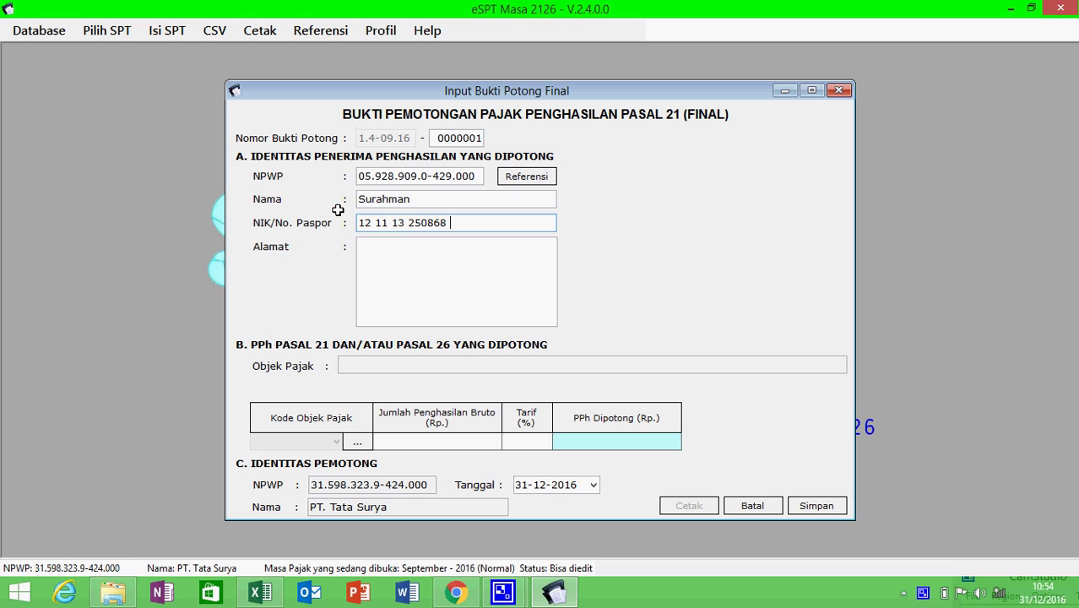
left_click(410, 225)
key("BackSpace")
key("BackSpace")
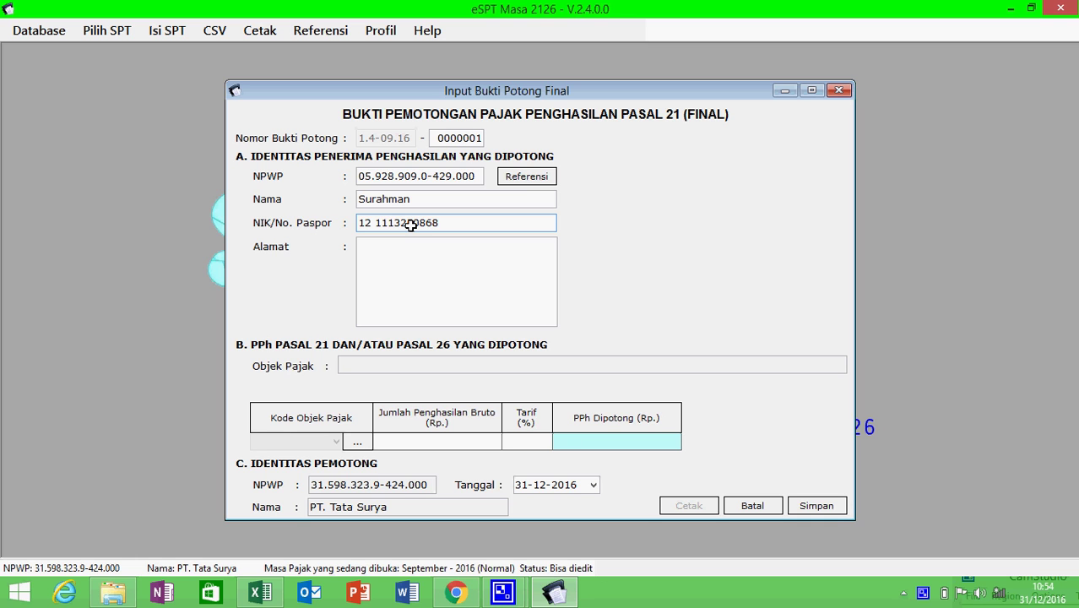
key("BackSpace")
key("alt+Tab")
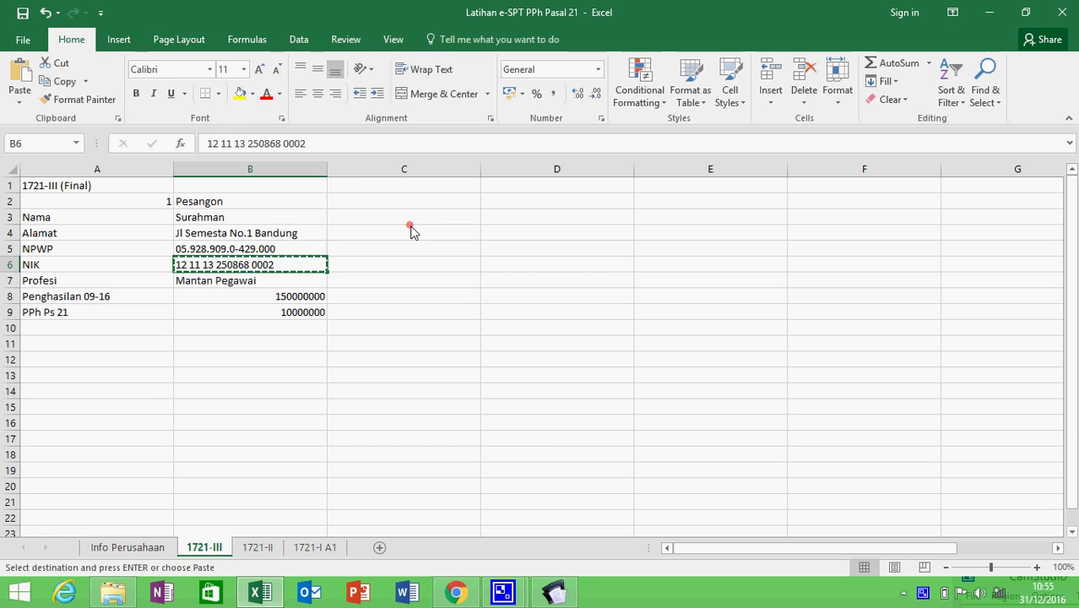
key("alt+Tab")
key("alt+Tab")
key("alt+Tab")
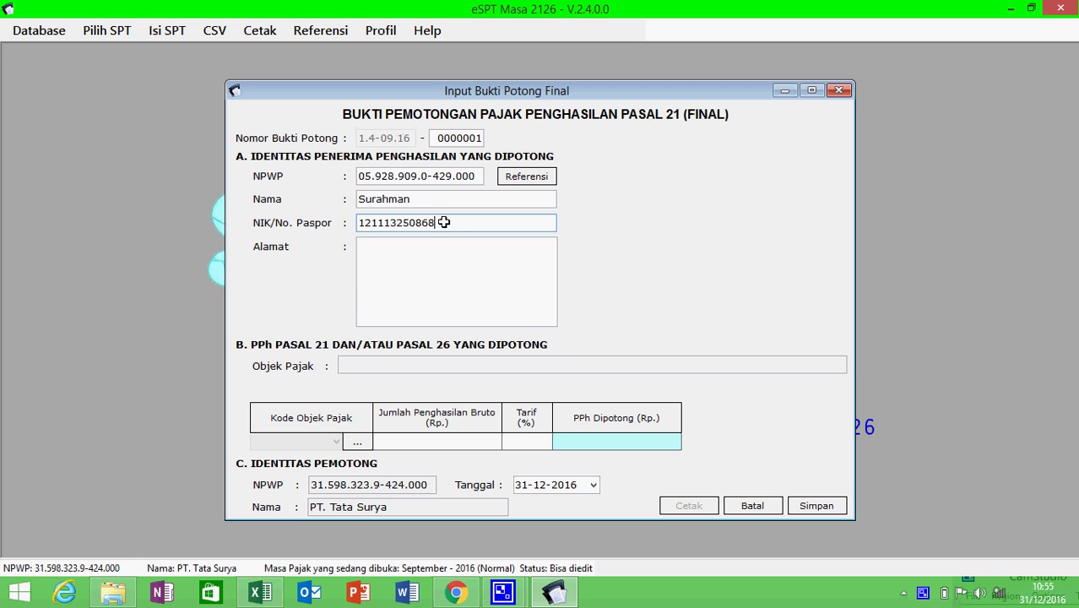
type("0002")
- Paste the recipient's address from cell B4 into the Alamat field
left_click(444, 263)
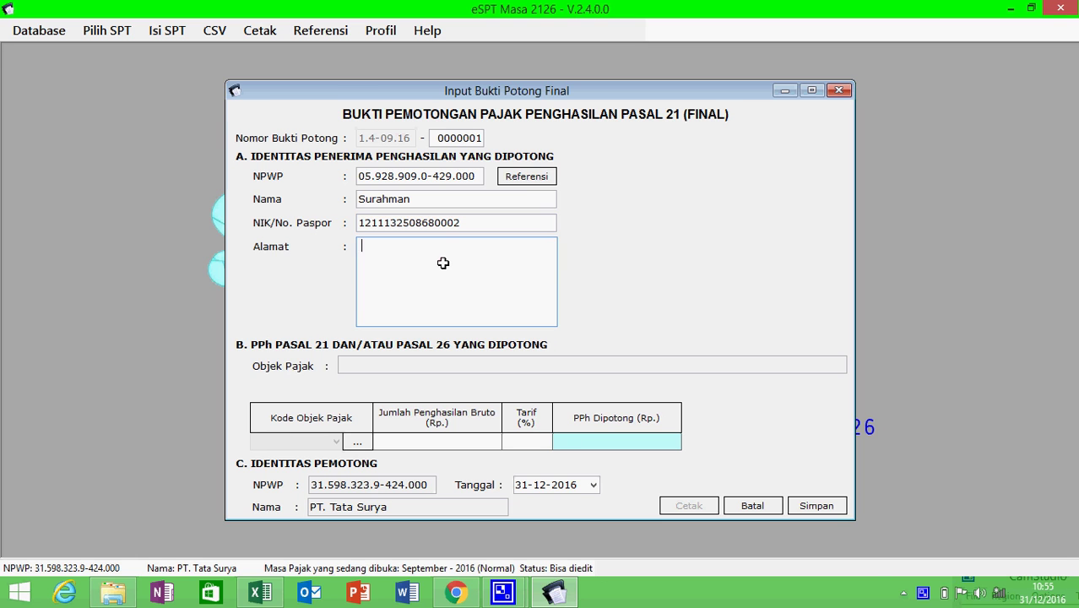
key("alt+Tab")
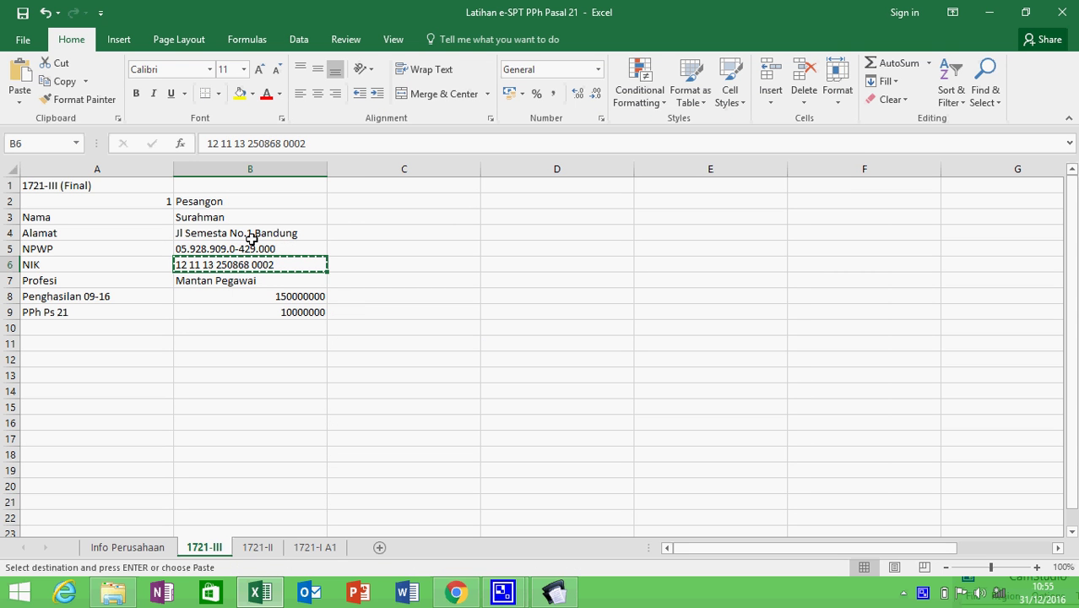
left_click(253, 233)
key("ctrl+c")
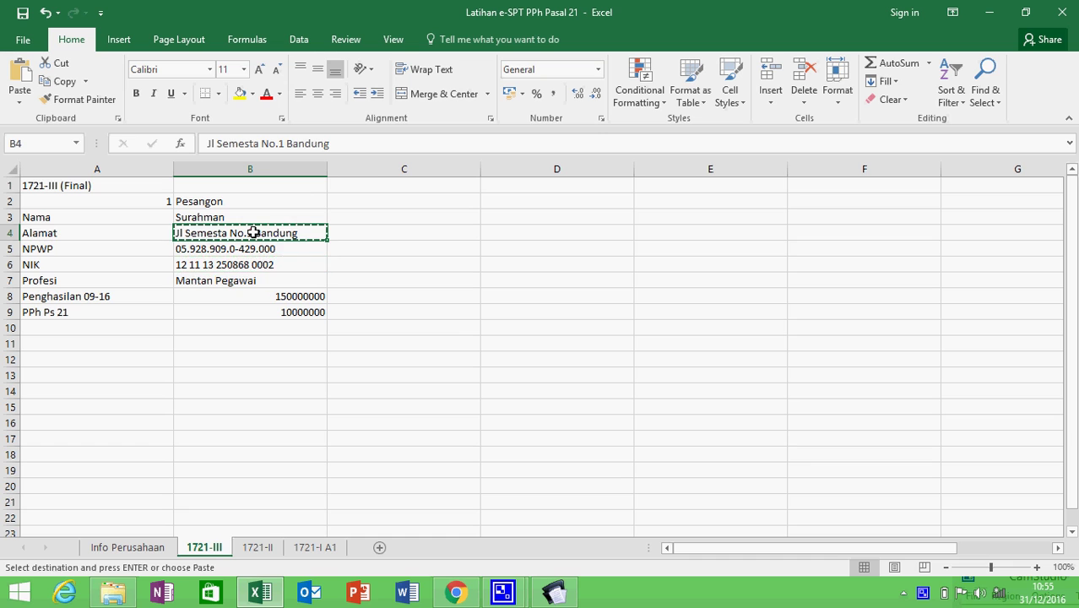
key("alt+Tab")
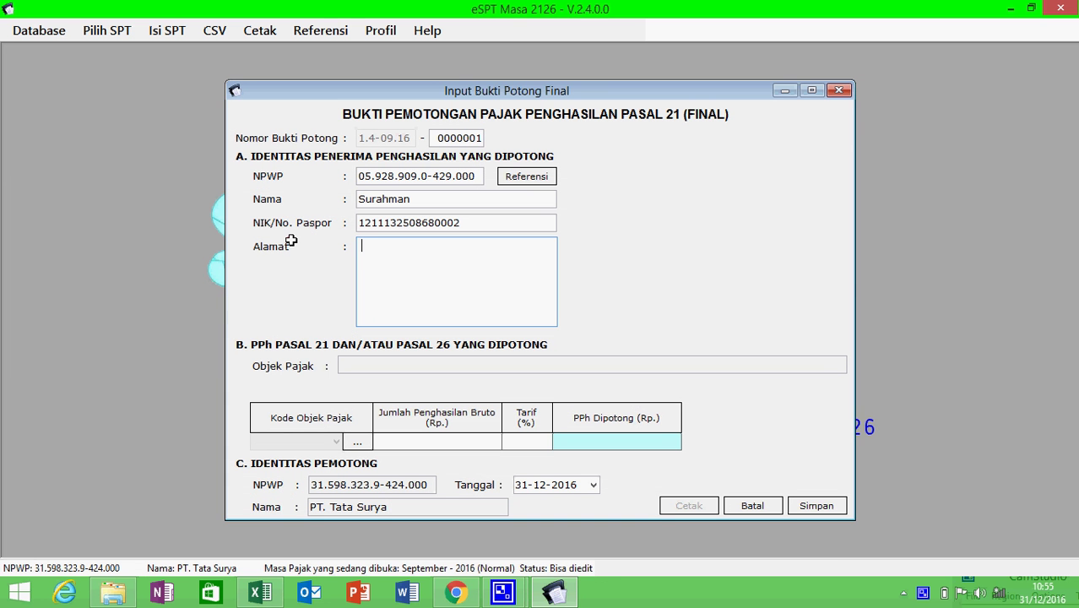
key("ctrl+v")
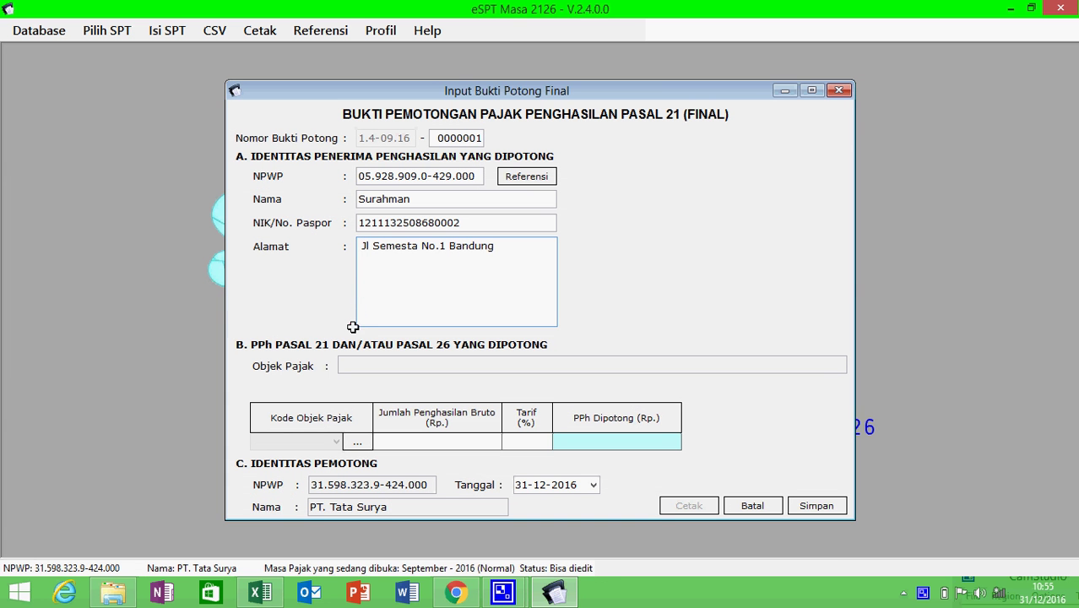
- Choose tax object code 21-401-01 and enter gross income 150000000 to calculate the tax
left_click(353, 439)
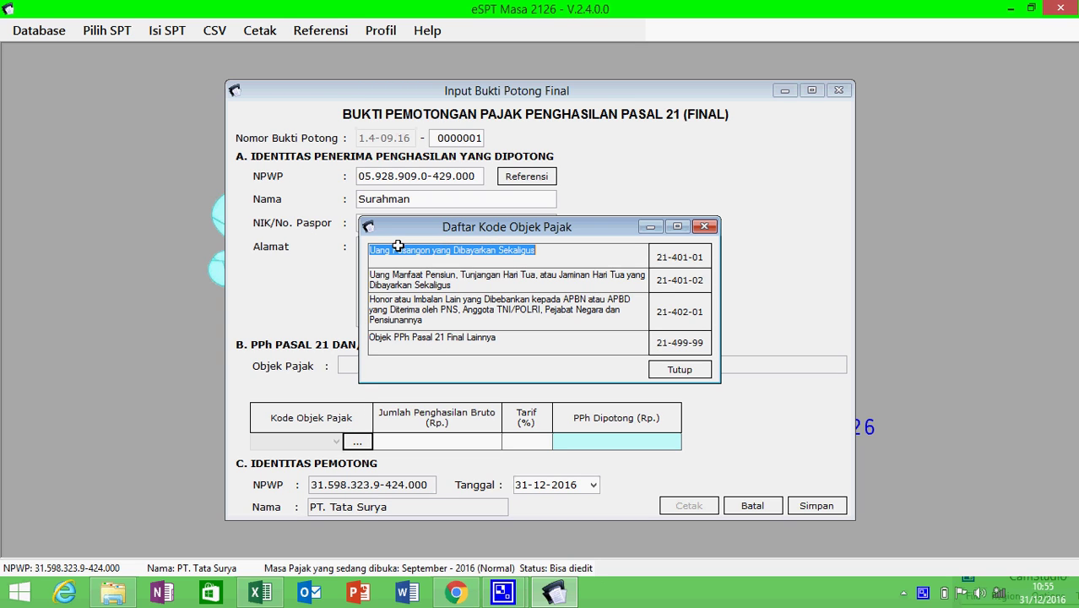
double_click(669, 259)
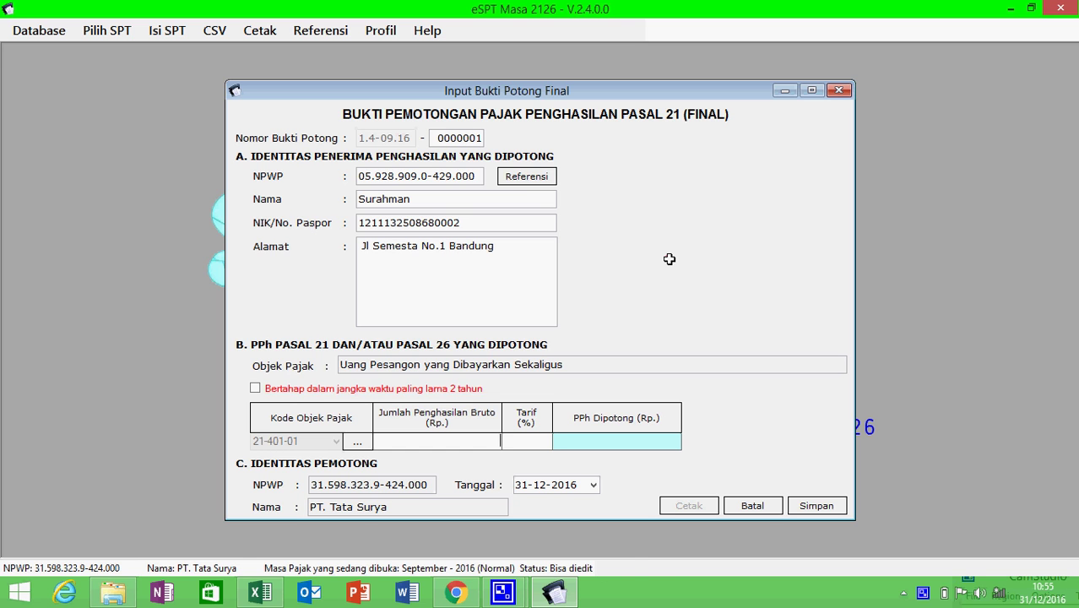
key("alt+Tab")
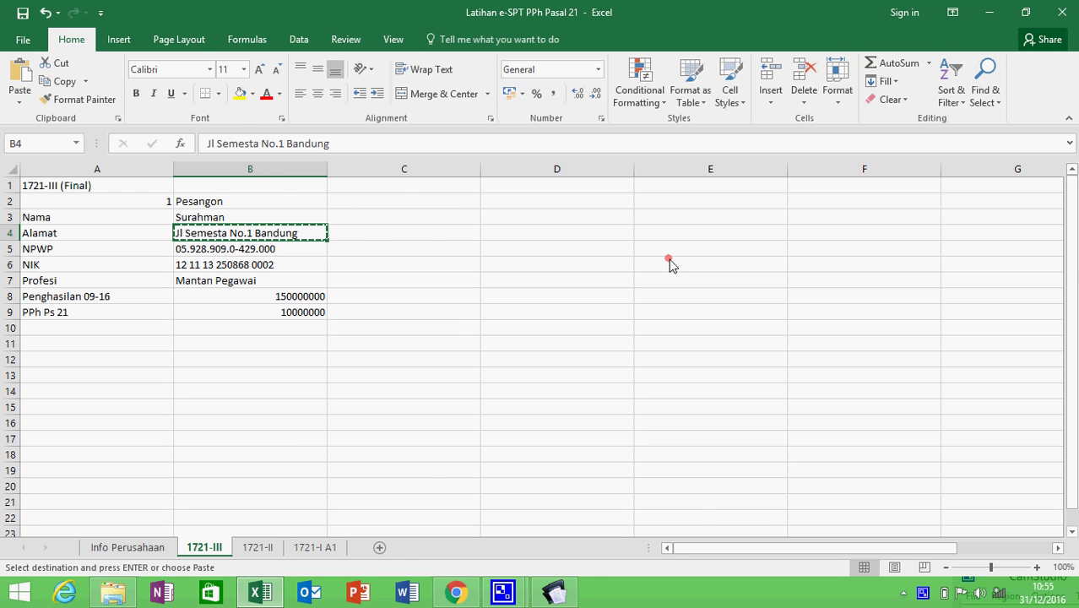
key("alt+Tab")
type("150")
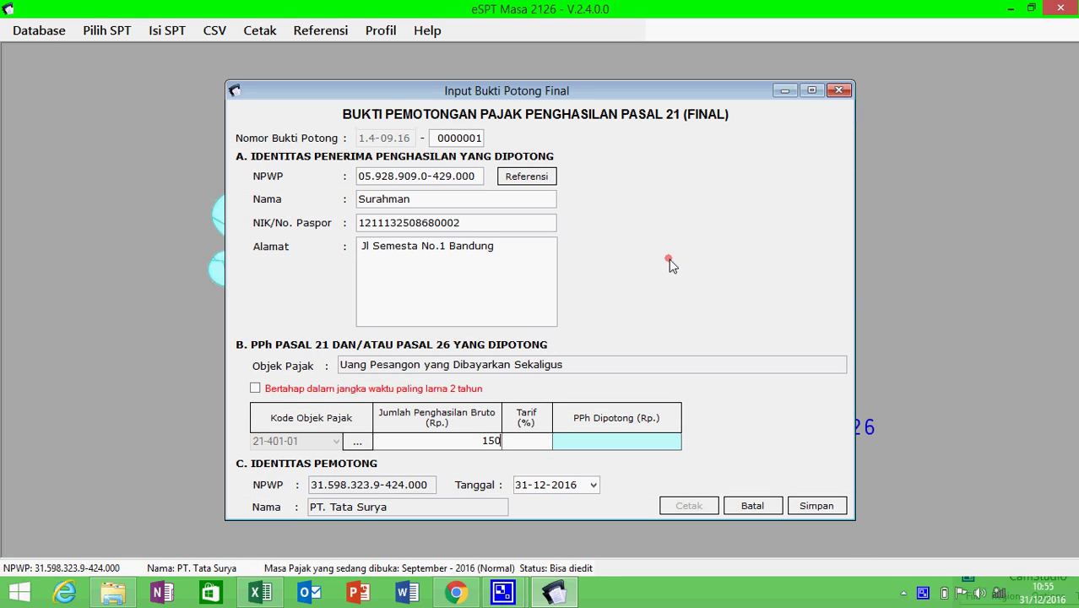
type("000000")
left_click(539, 440)
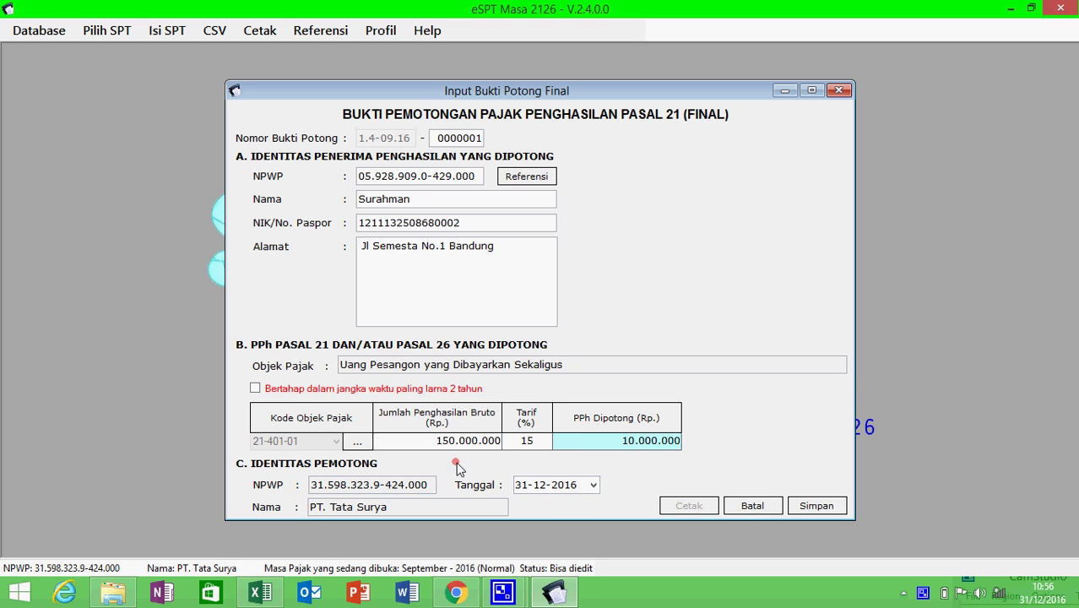
- Date the final slip 26 September 2016 and save it, declining another slip
left_click(592, 486)
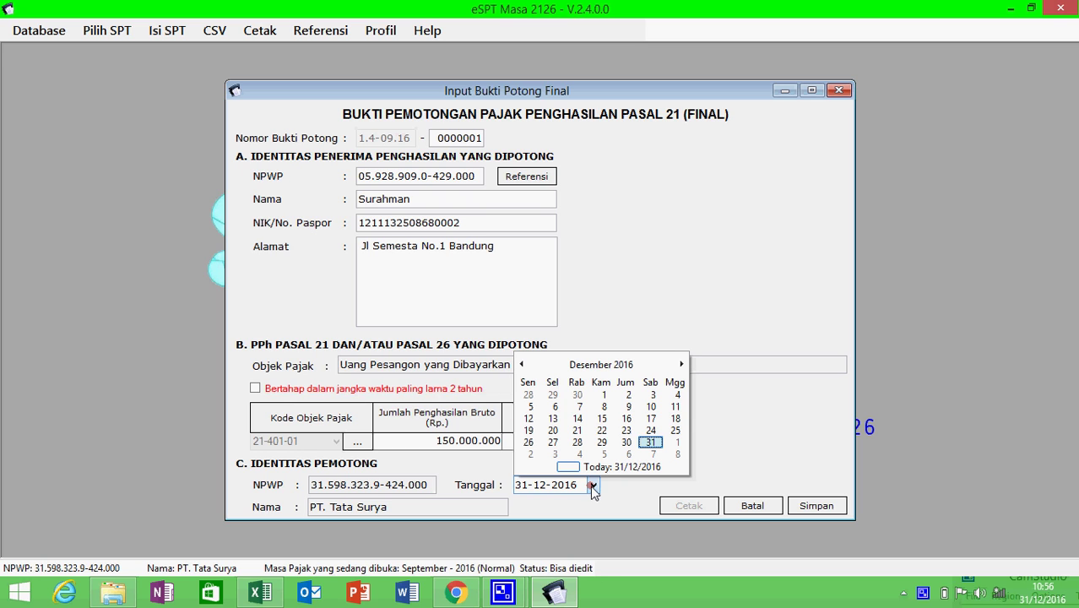
left_click(522, 364)
left_click(522, 364)
left_click(521, 364)
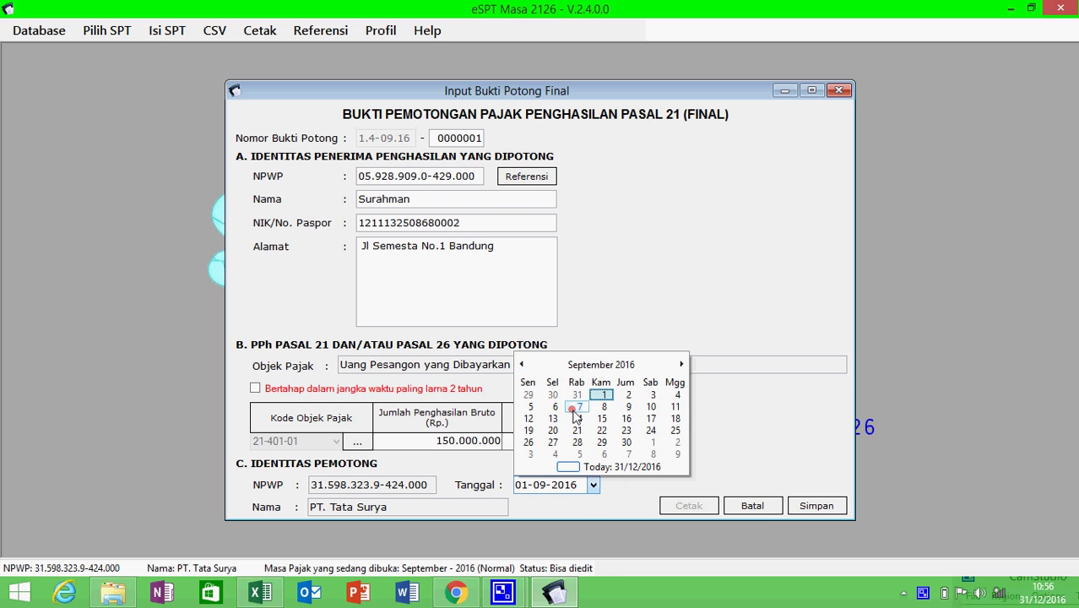
left_click(529, 442)
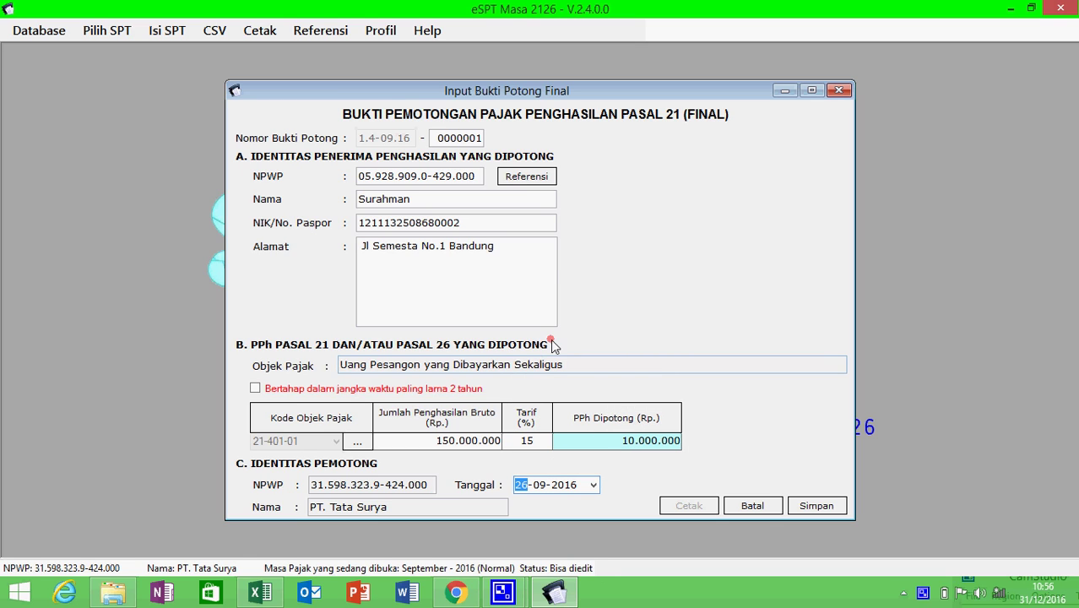
left_click(812, 505)
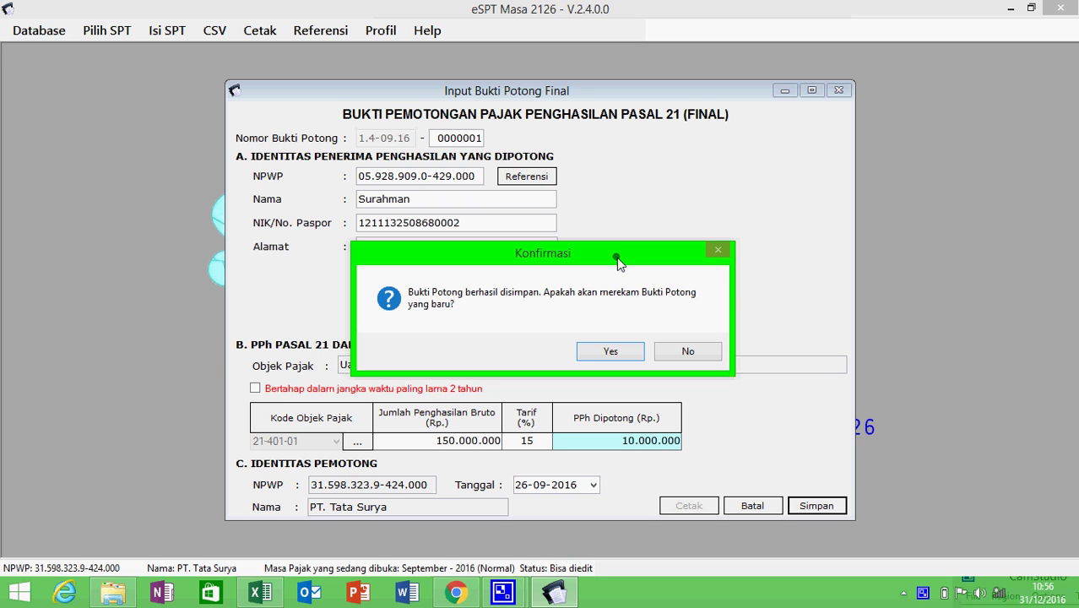
left_click(694, 353)
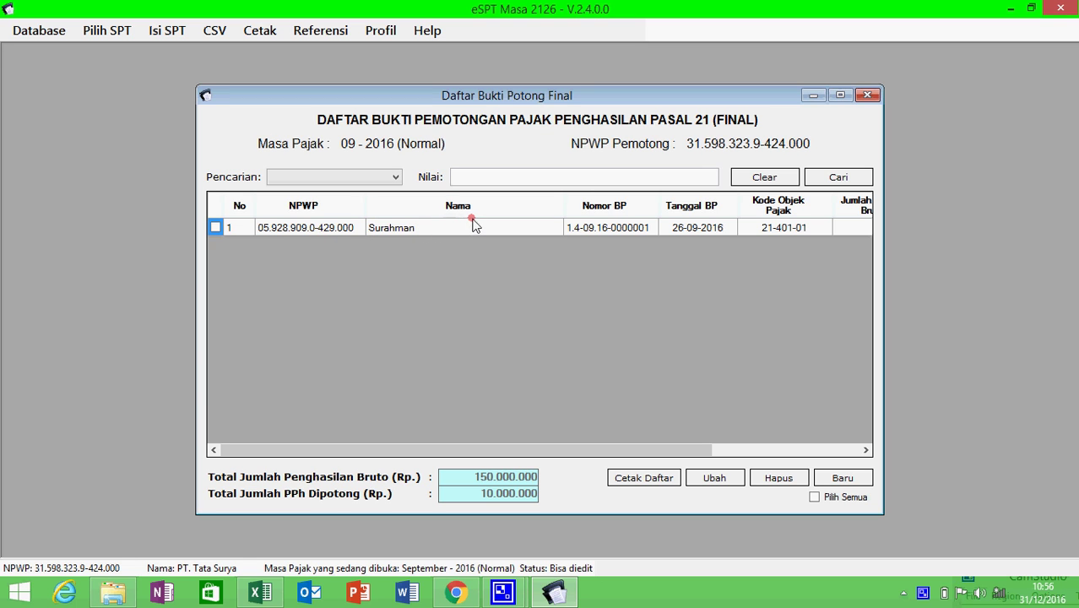
- Close the final slip list, open Tidak Final (1721-II) slips and start a new one
left_click(862, 92)
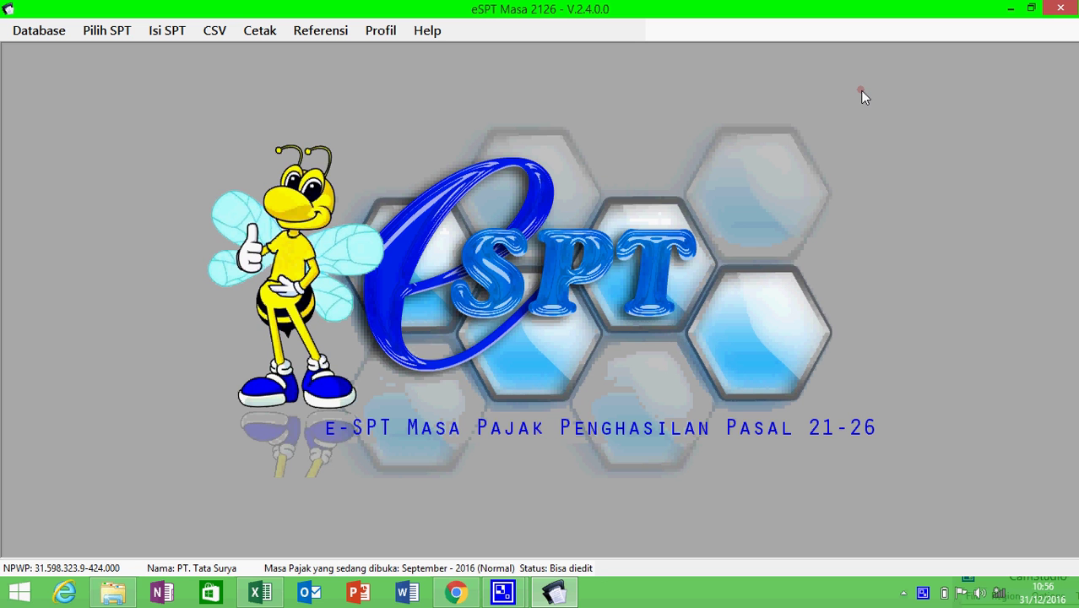
left_click(188, 34)
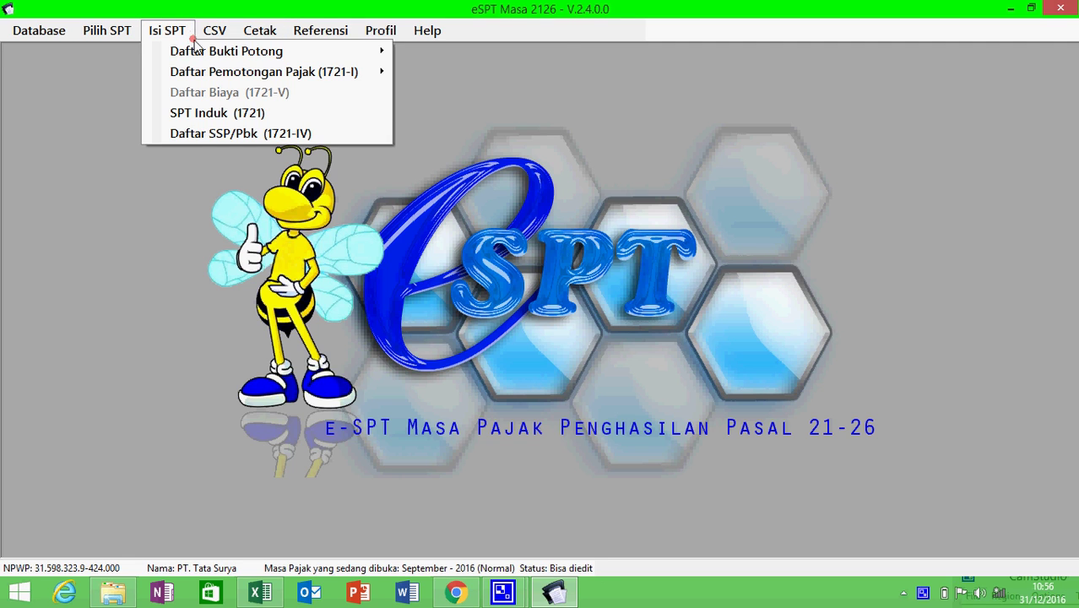
mouse_move(198, 54)
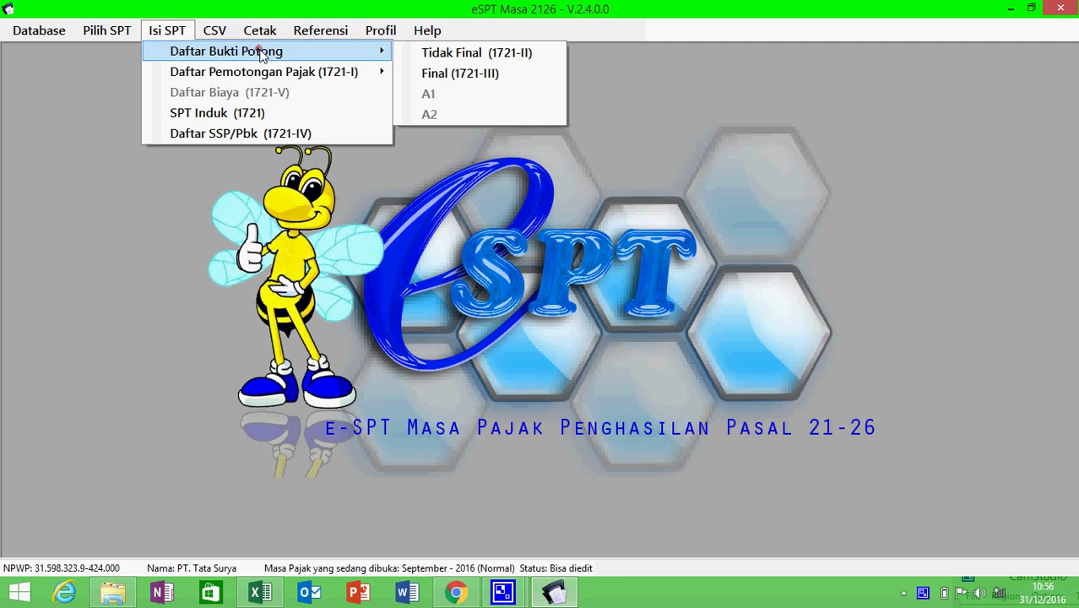
left_click(407, 52)
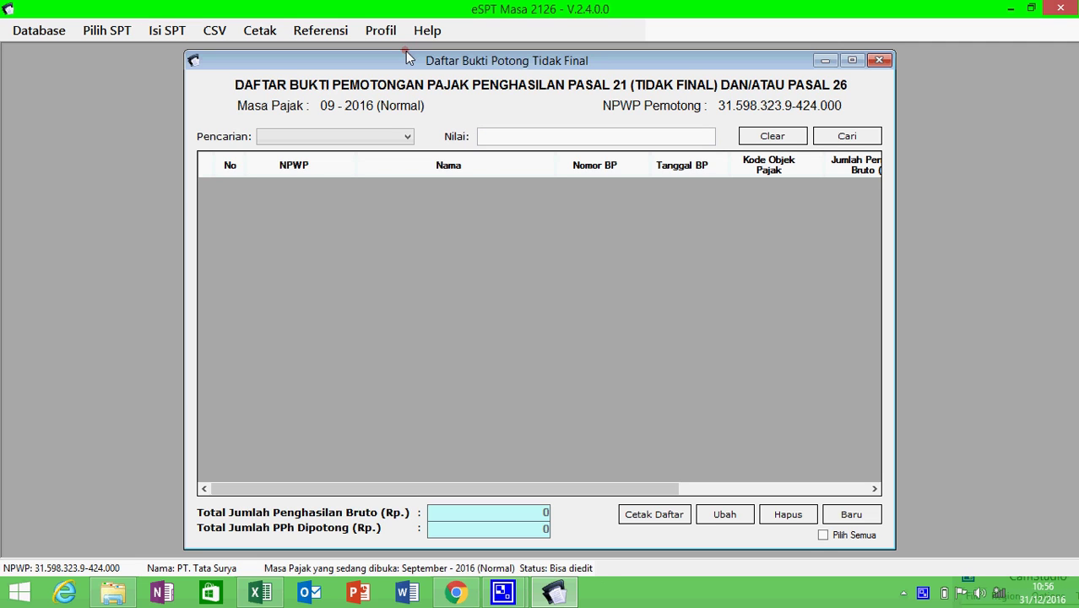
left_click(832, 516)
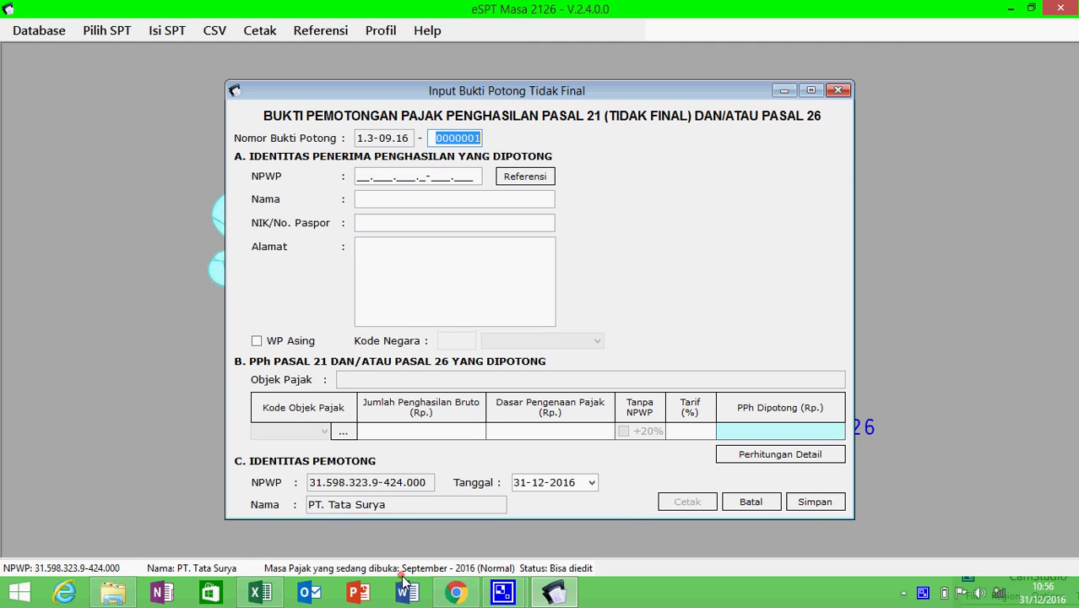
- Enter the recipient's NPWP from sheet 1721-II cell B6 and type the recipient's name
left_click(267, 591)
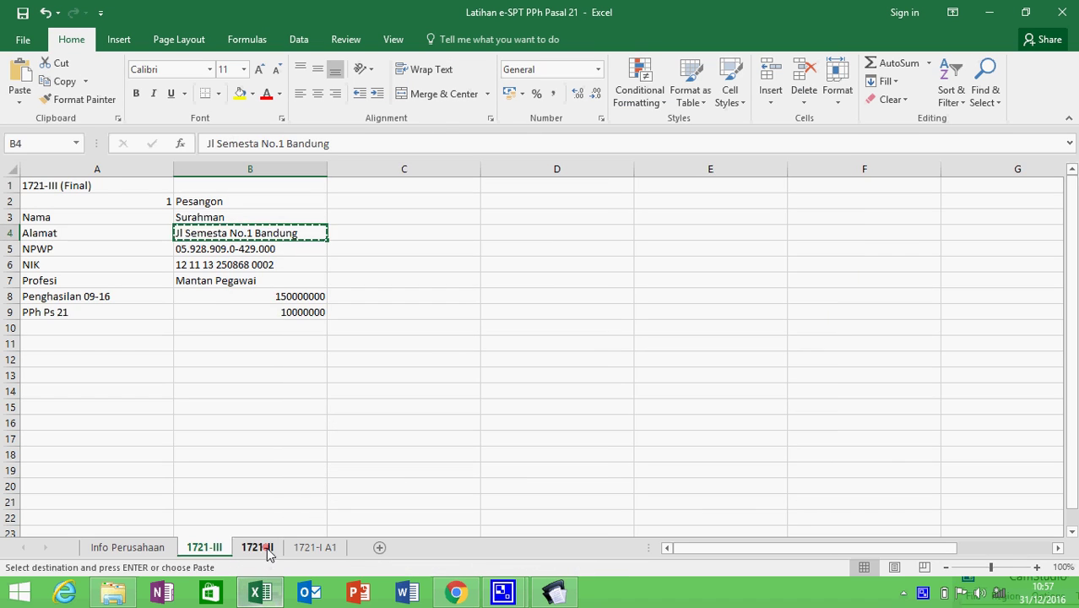
left_click(267, 549)
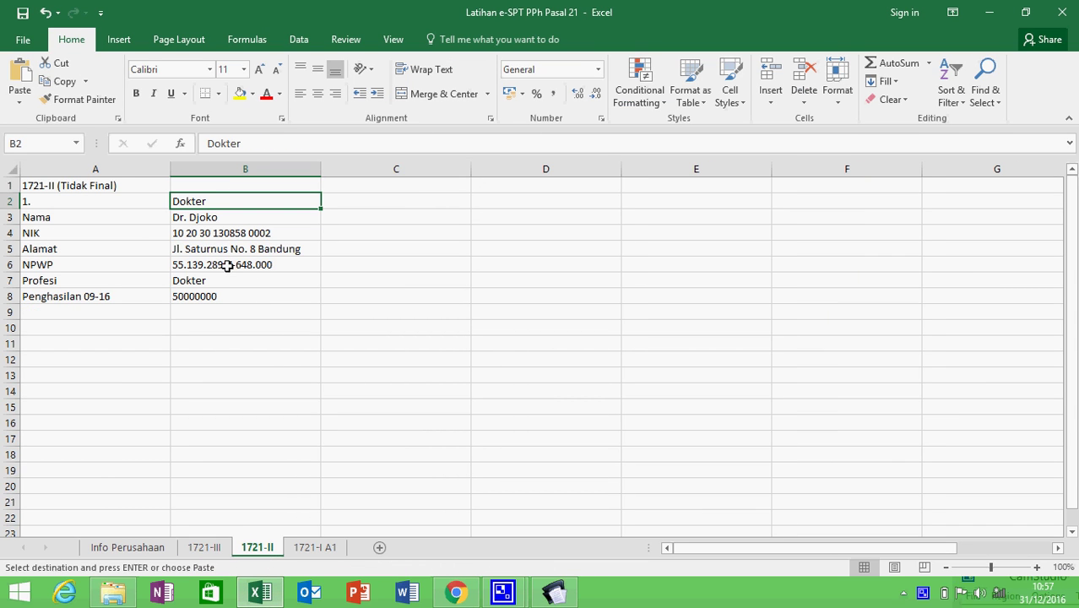
left_click(227, 265)
key("ctrl+c")
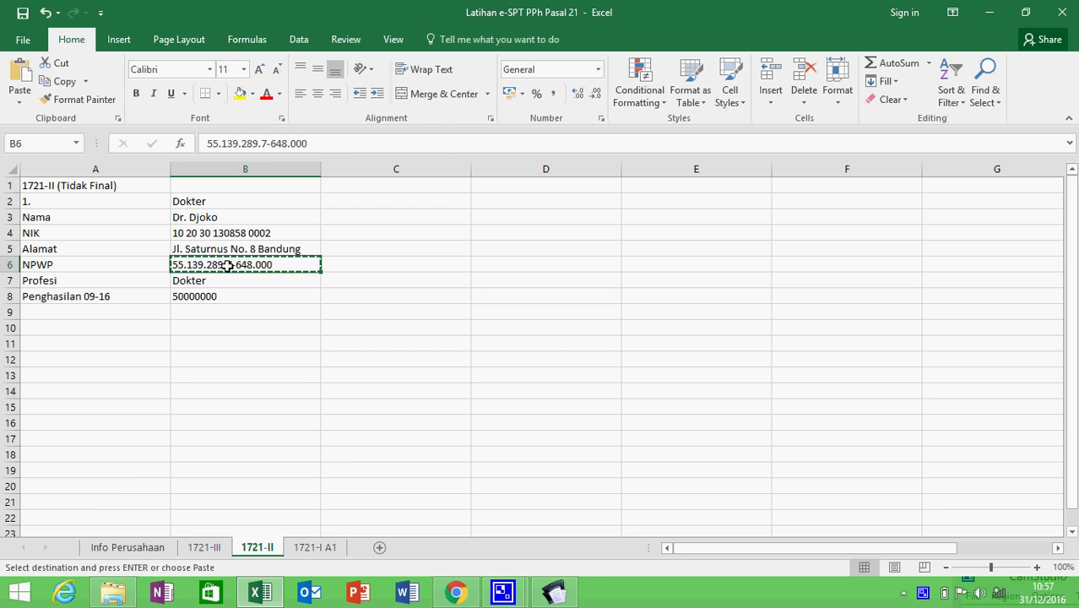
key("alt+Tab")
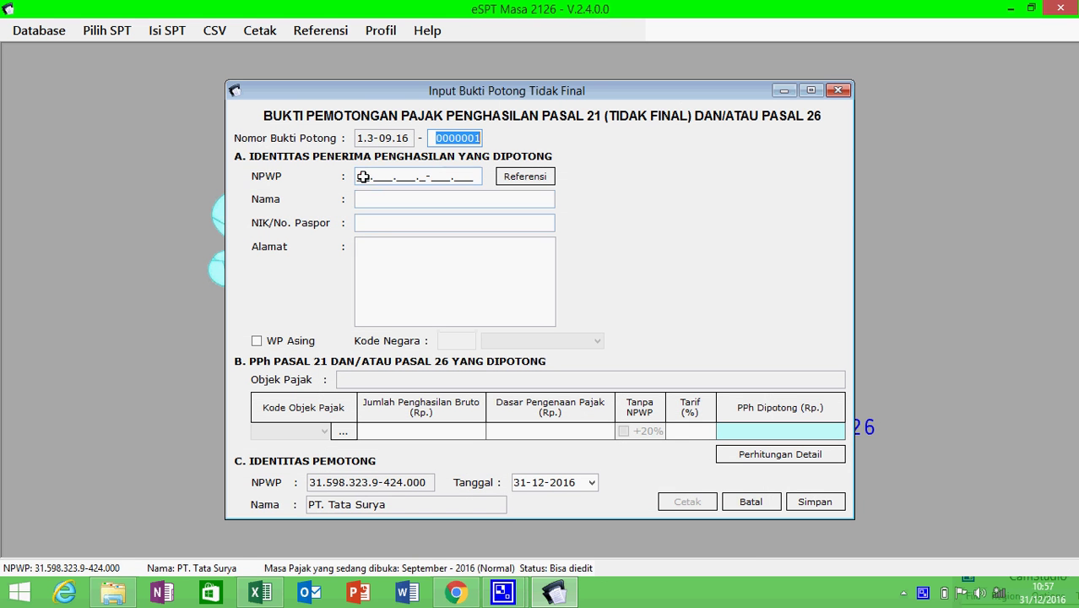
left_click(358, 176)
key("ctrl+v")
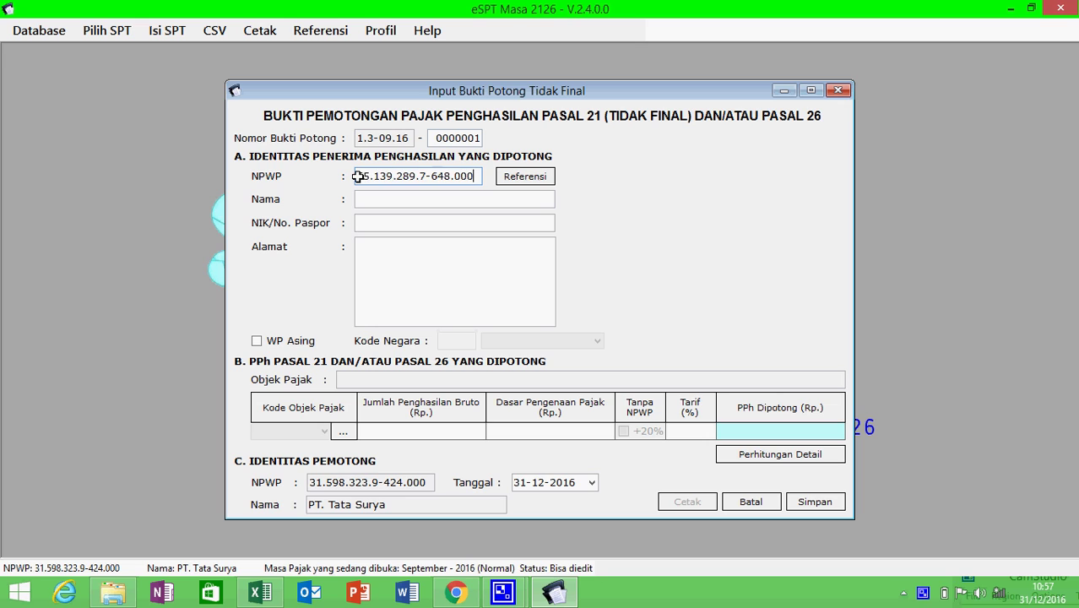
left_click(372, 198)
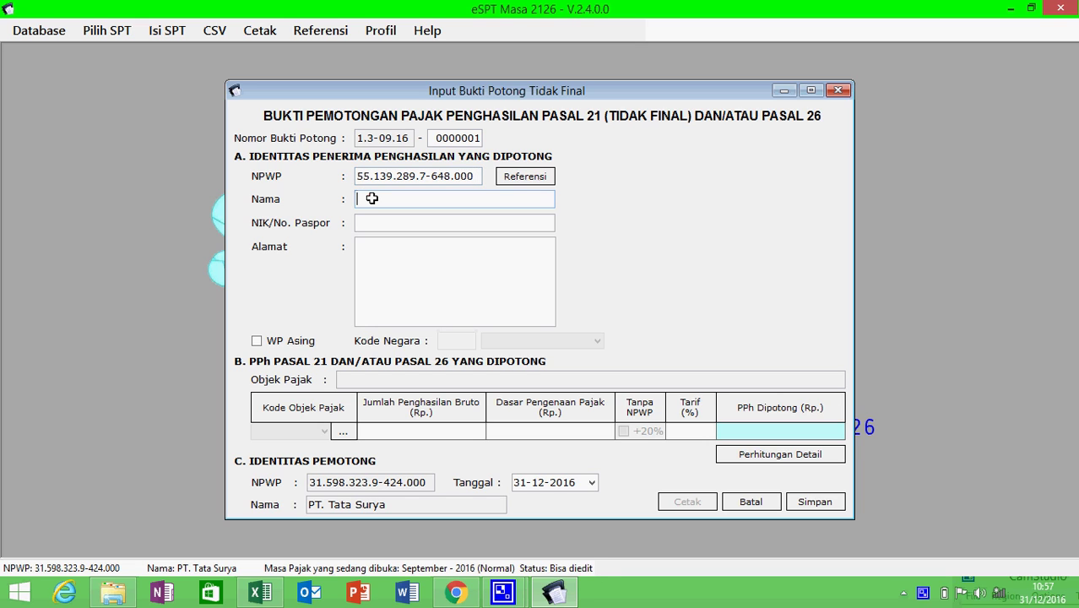
type("Djoko")
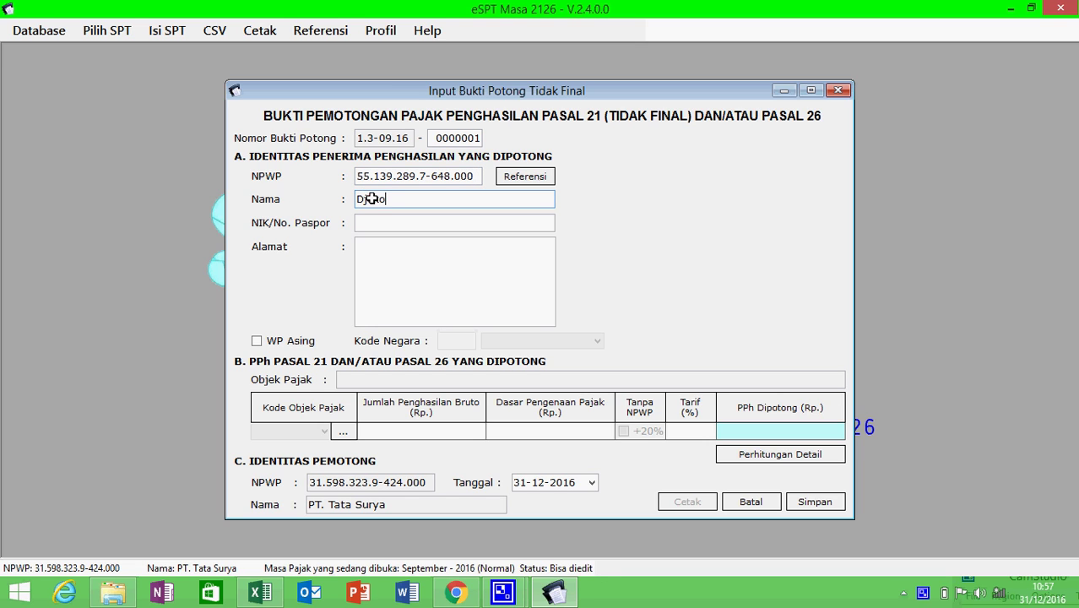
- Paste the NIK from cell B4, removing the extra characters and appending 000
left_click(389, 222)
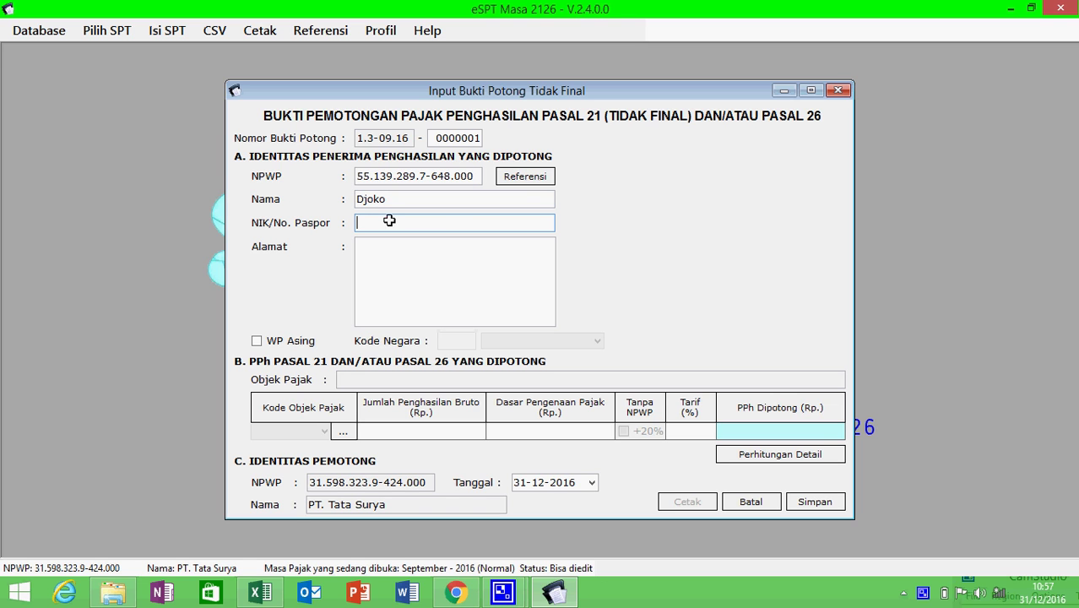
key("alt+Tab")
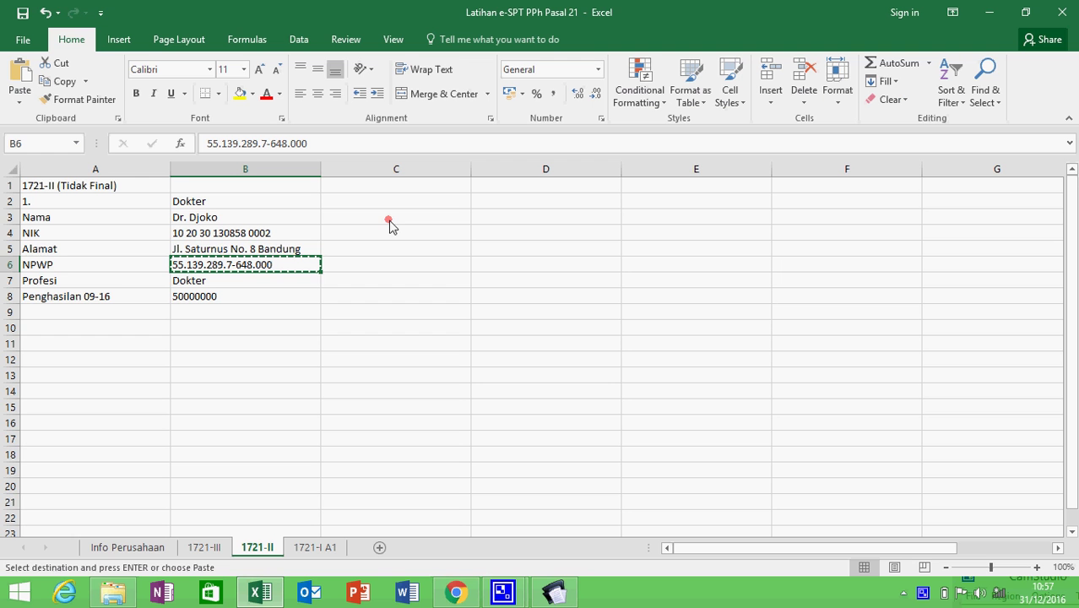
left_click(243, 235)
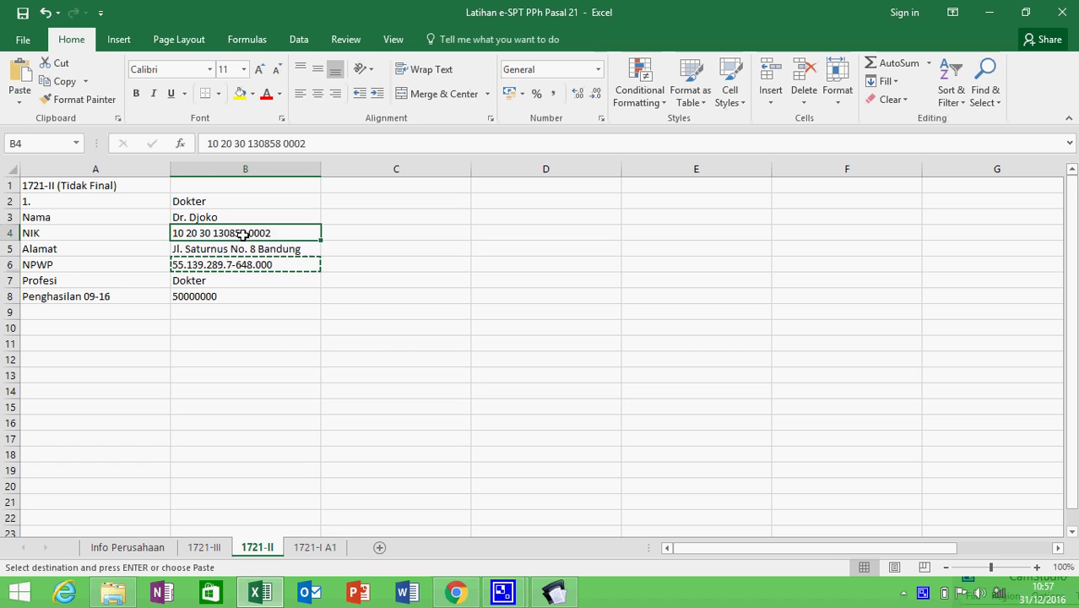
key("ctrl+c")
key("alt+Tab")
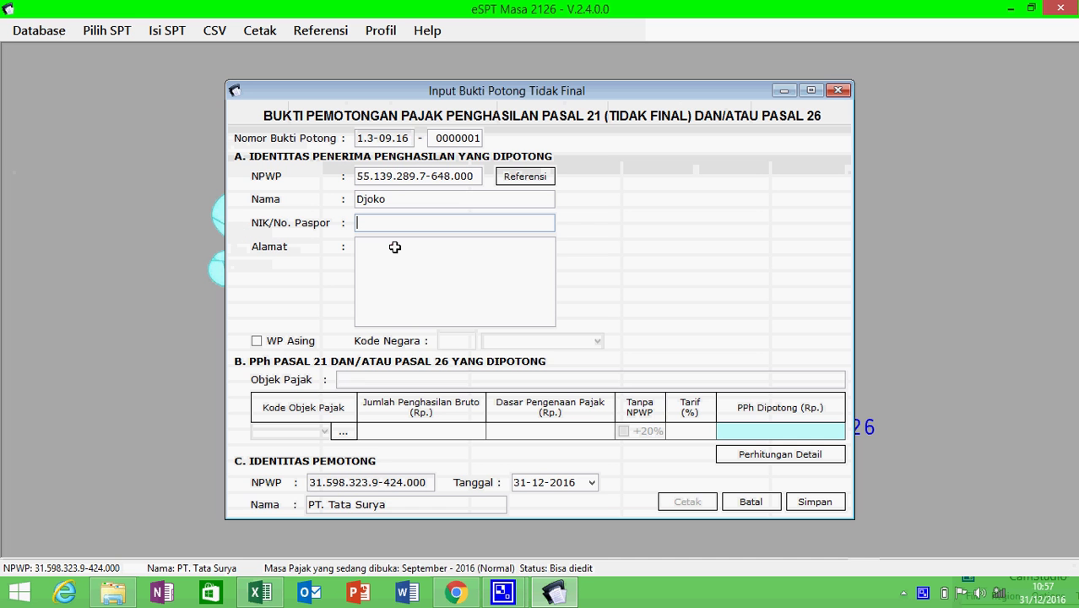
key("ctrl+v")
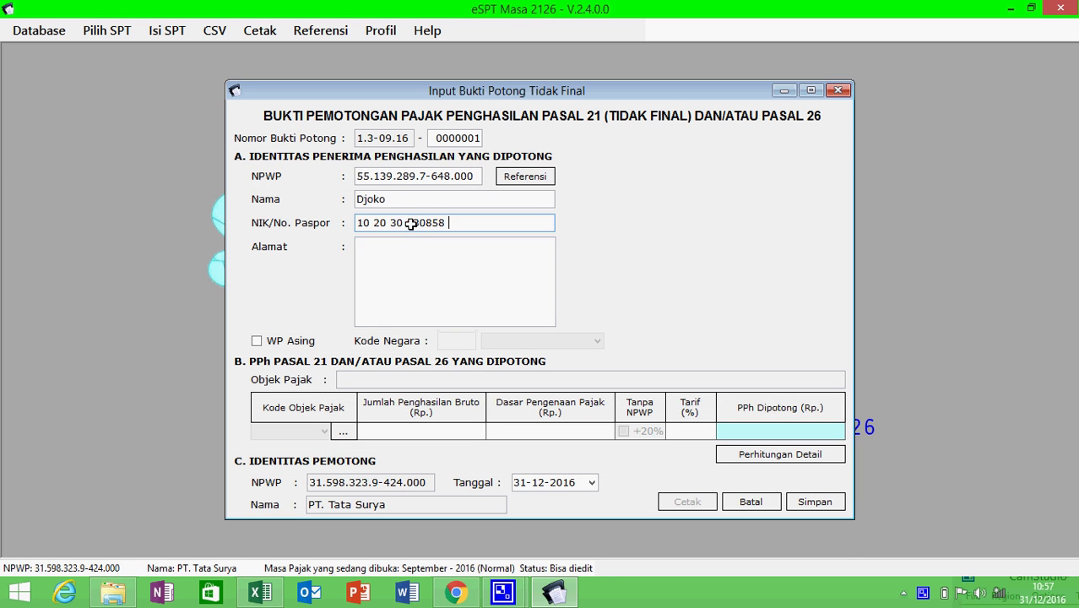
key("BackSpace")
key("BackSpace")
key("BackSpace")
key("Right")
key("Right")
key("Right")
key("Right")
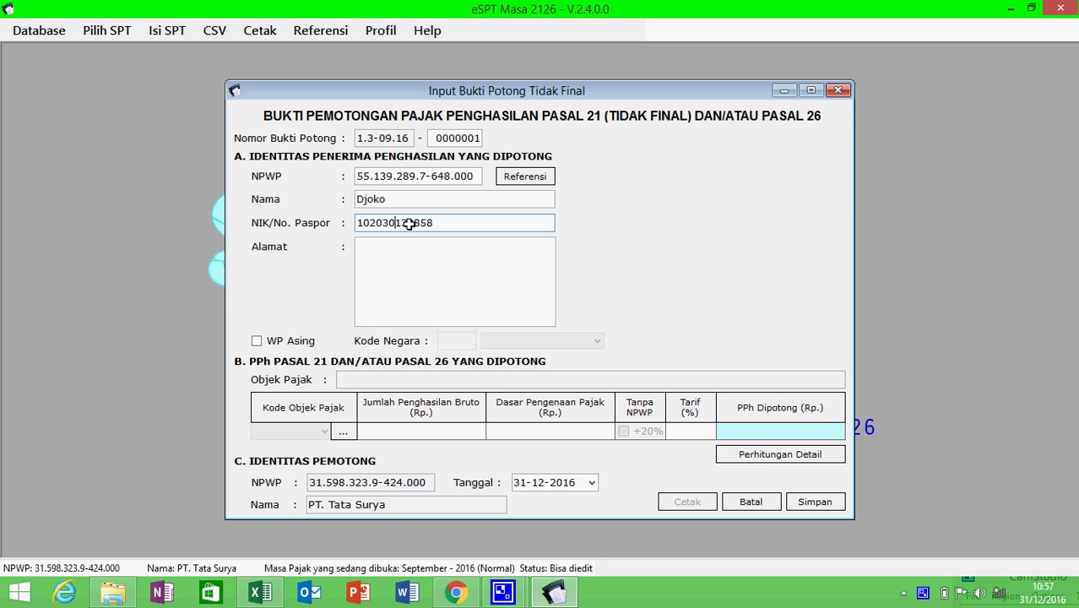
key("Right")
type("000")
- Paste the recipient's address from cell B5 into the Alamat field
left_click(413, 251)
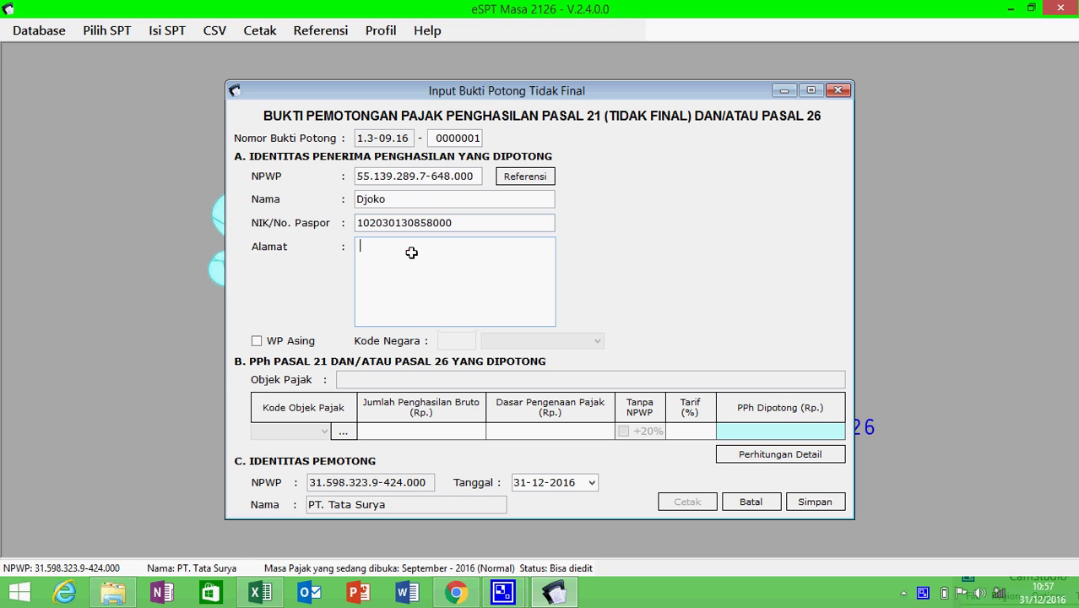
key("alt+Tab")
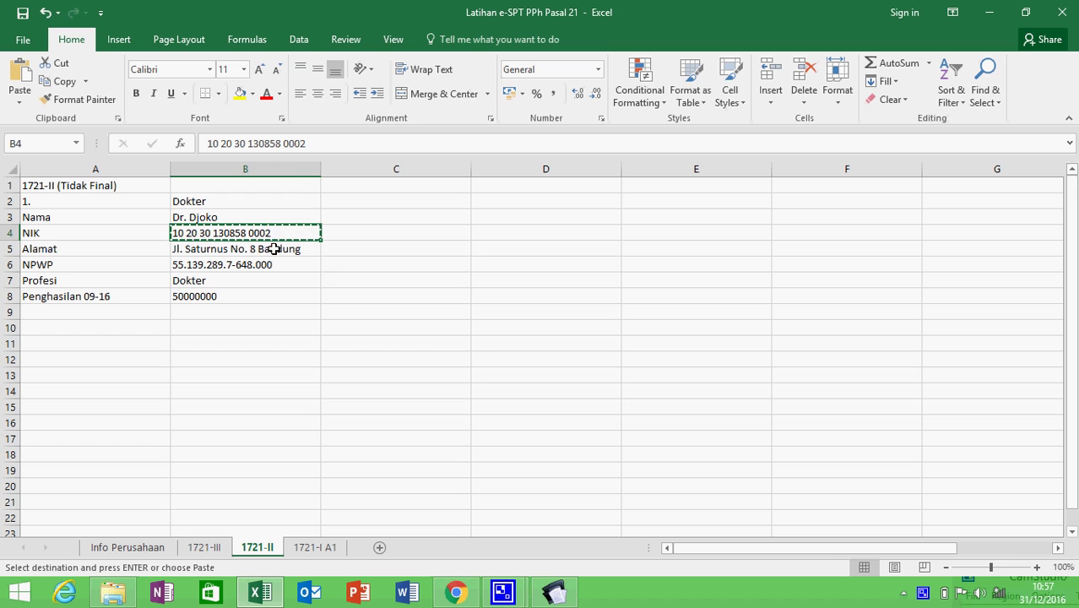
left_click(274, 250)
key("ctrl+c")
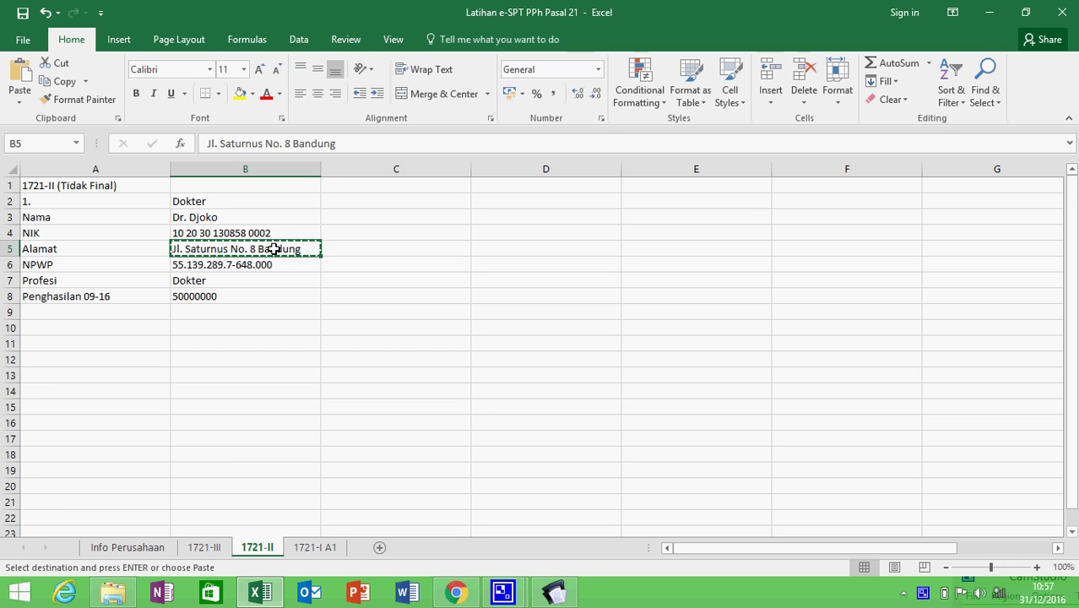
key("alt+Tab")
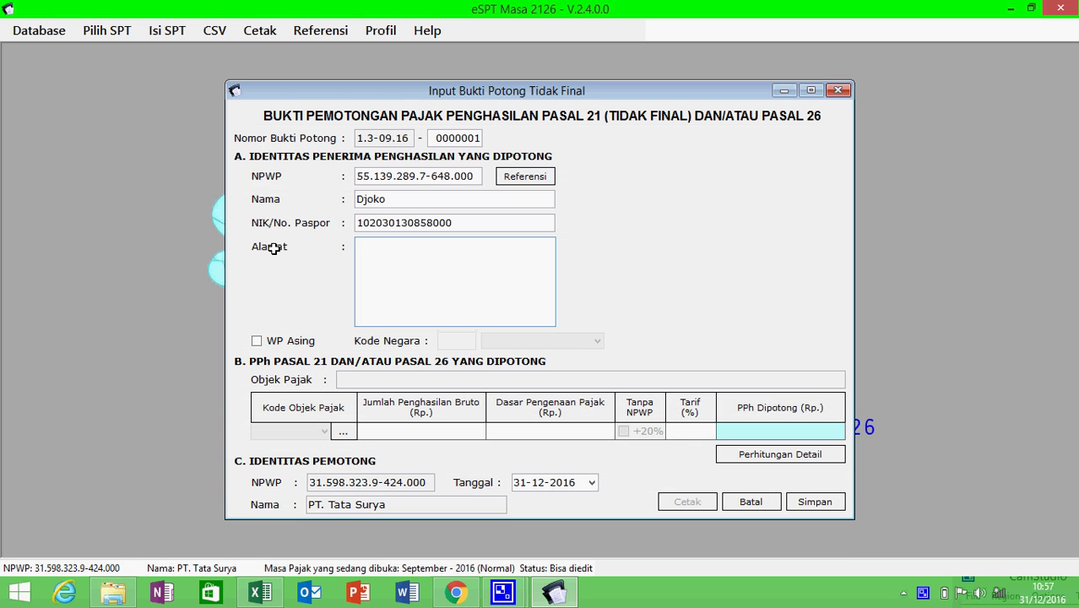
key("ctrl+v")
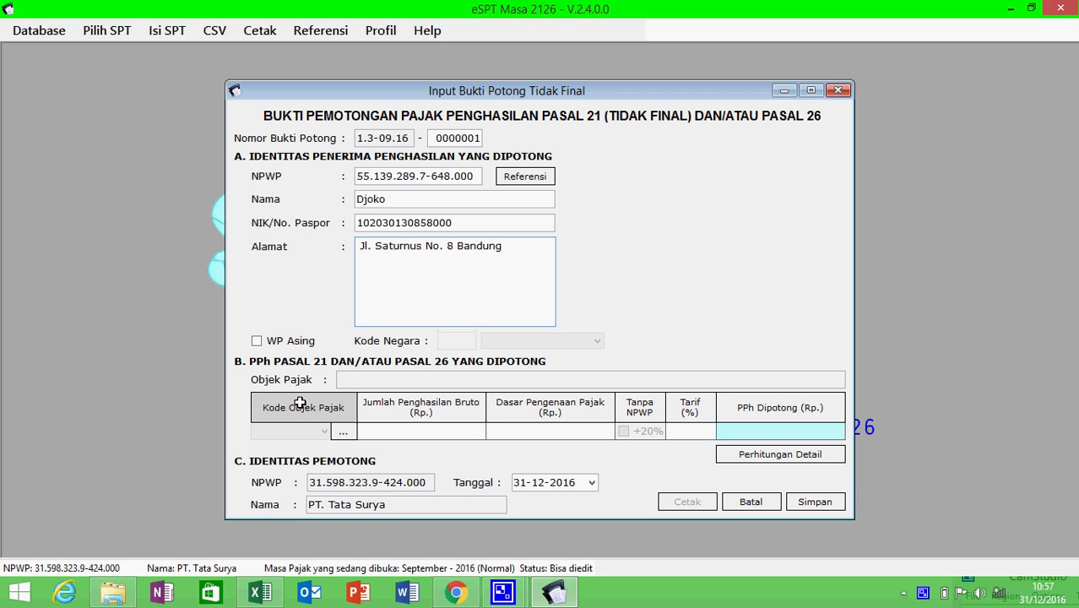
- Set code 21-100-09, gross income 50000000 and tax base 25000000 at the 5% rate
left_click(345, 430)
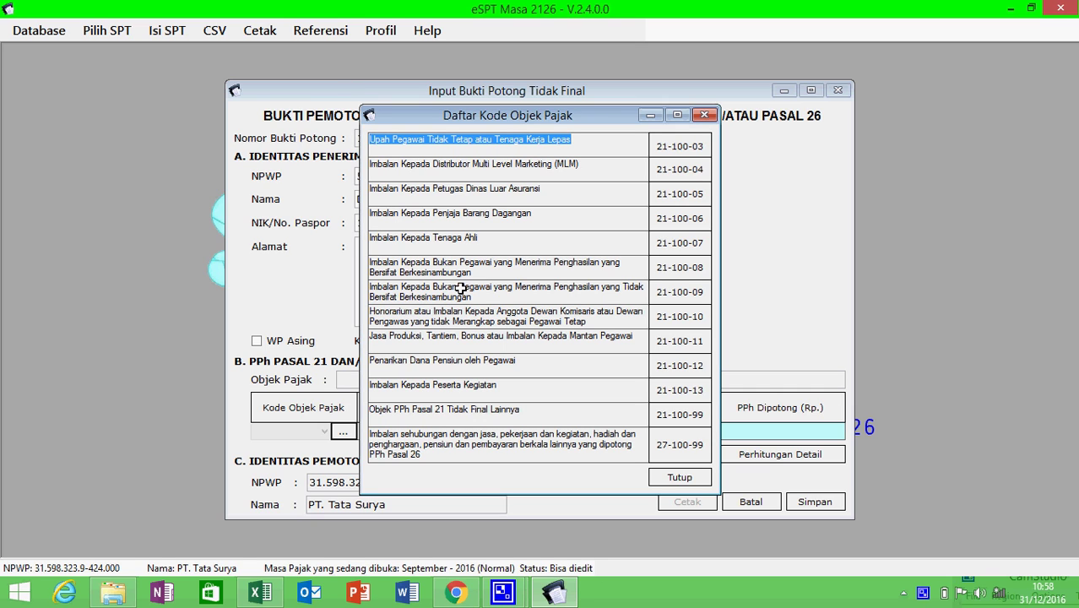
double_click(665, 292)
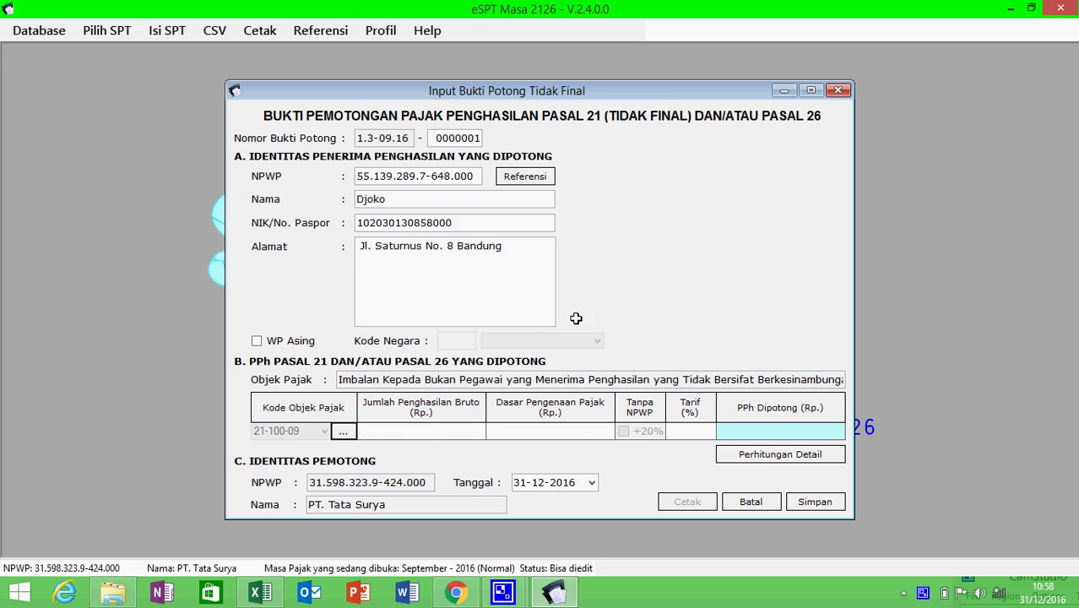
left_click(436, 434)
type("50000000")
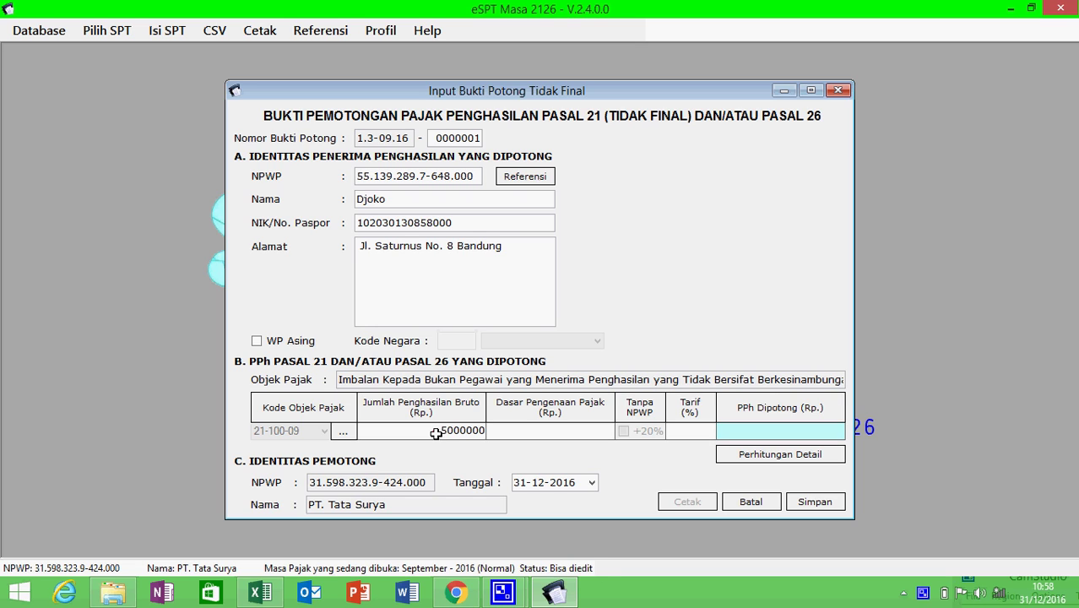
left_click(594, 432)
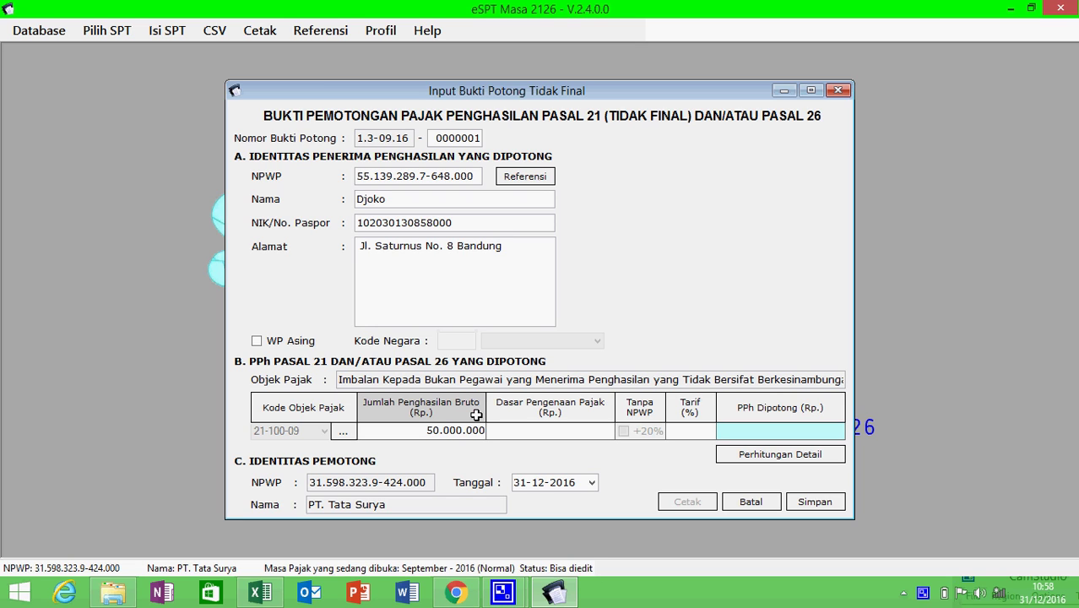
type("25000000")
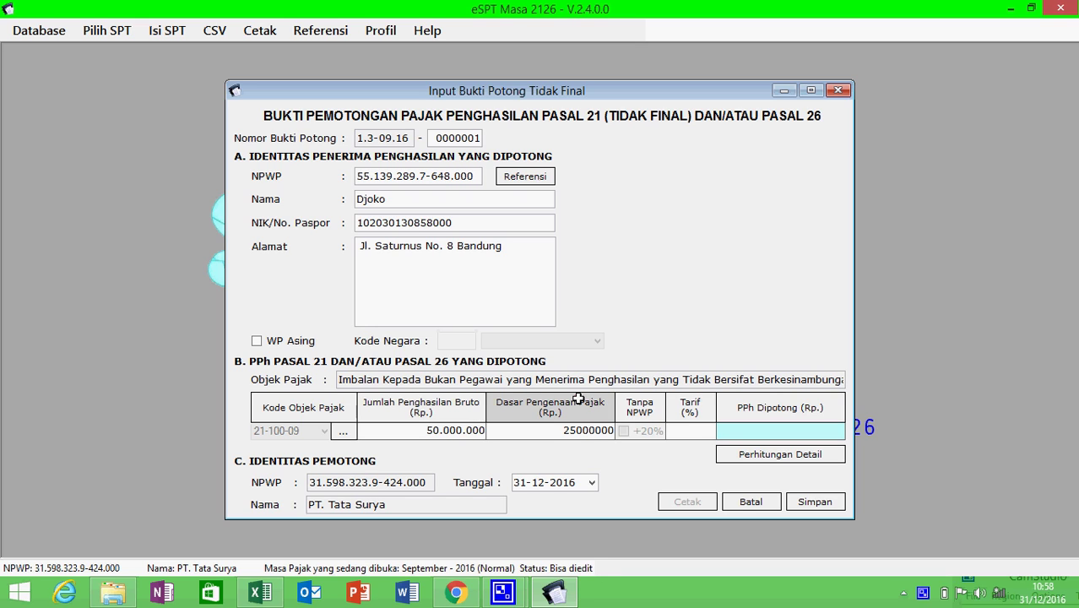
left_click(675, 425)
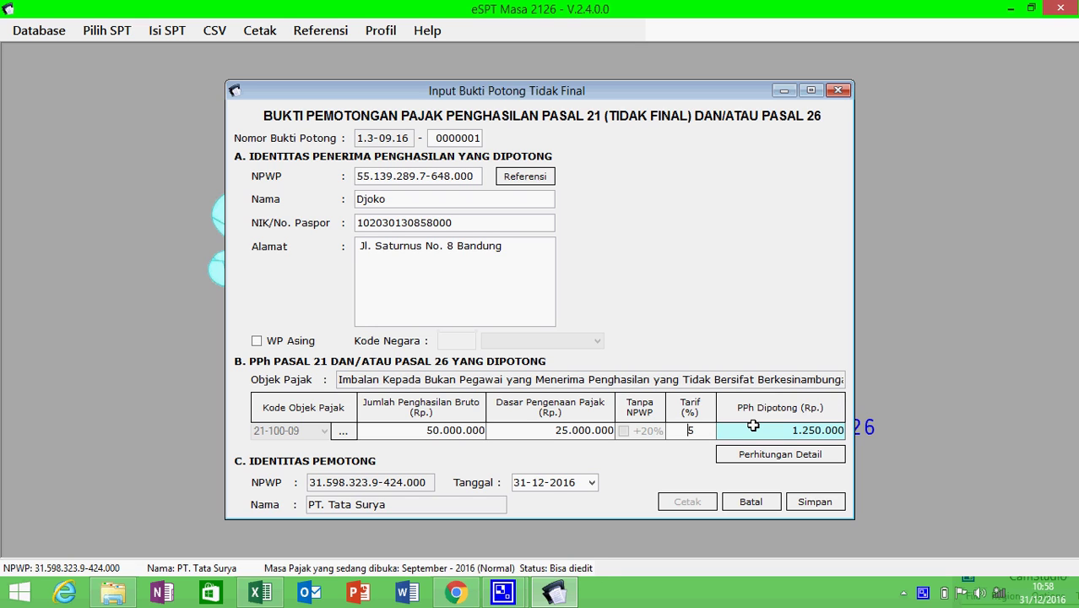
left_click(789, 429)
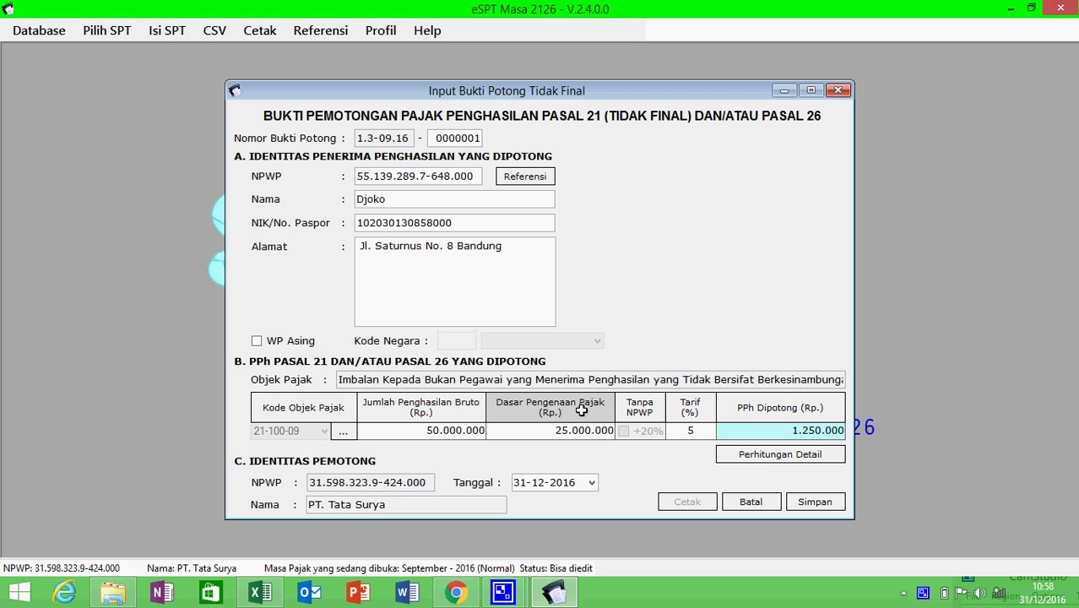
- Date the slip 26 September 2016, save it without adding another, and close the list
left_click(587, 483)
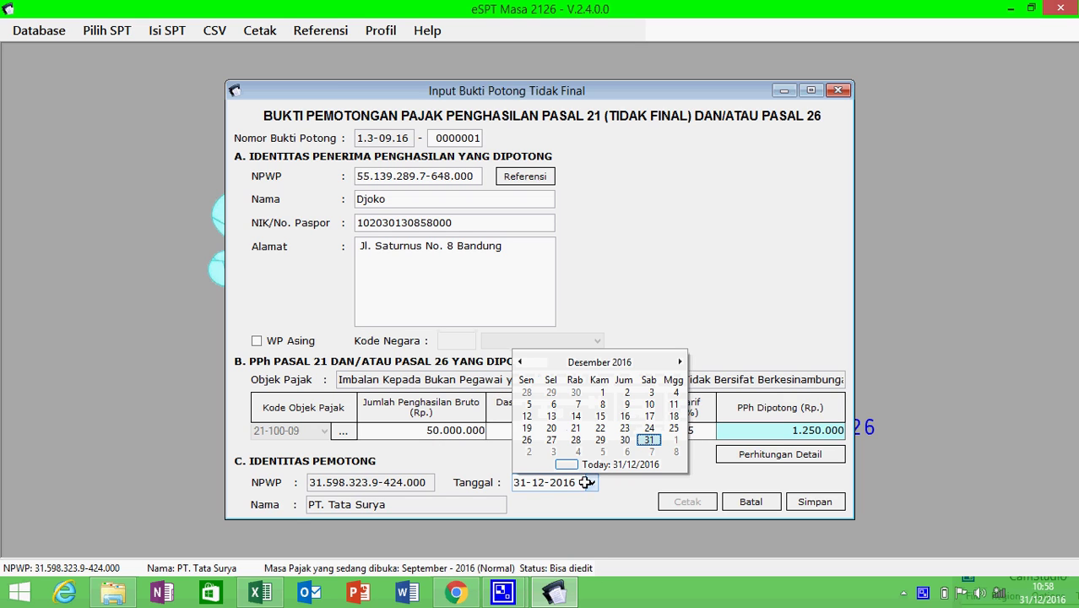
left_click(519, 362)
left_click(518, 362)
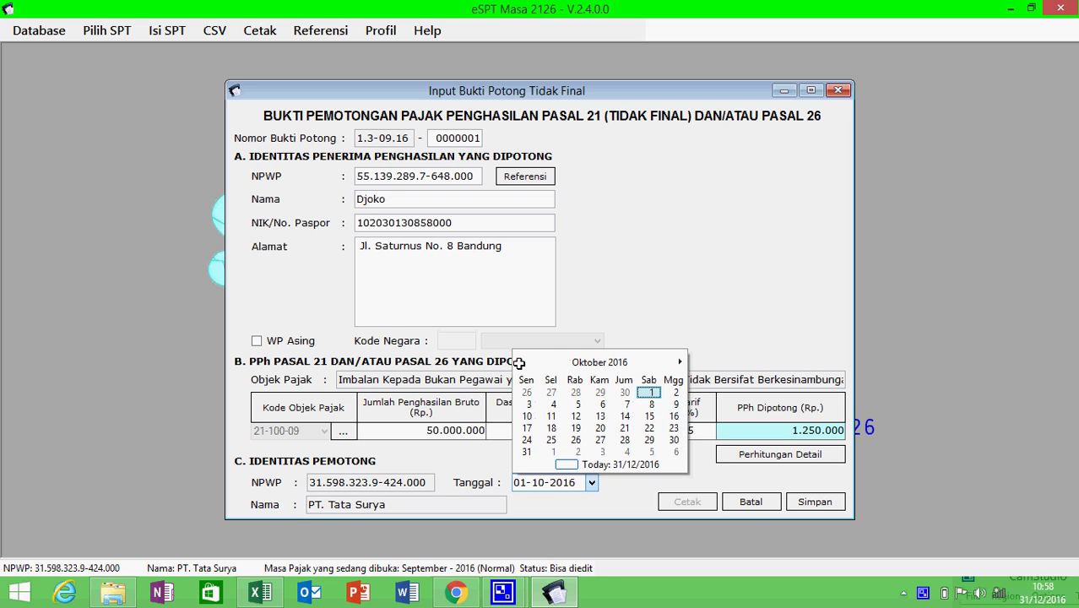
left_click(518, 362)
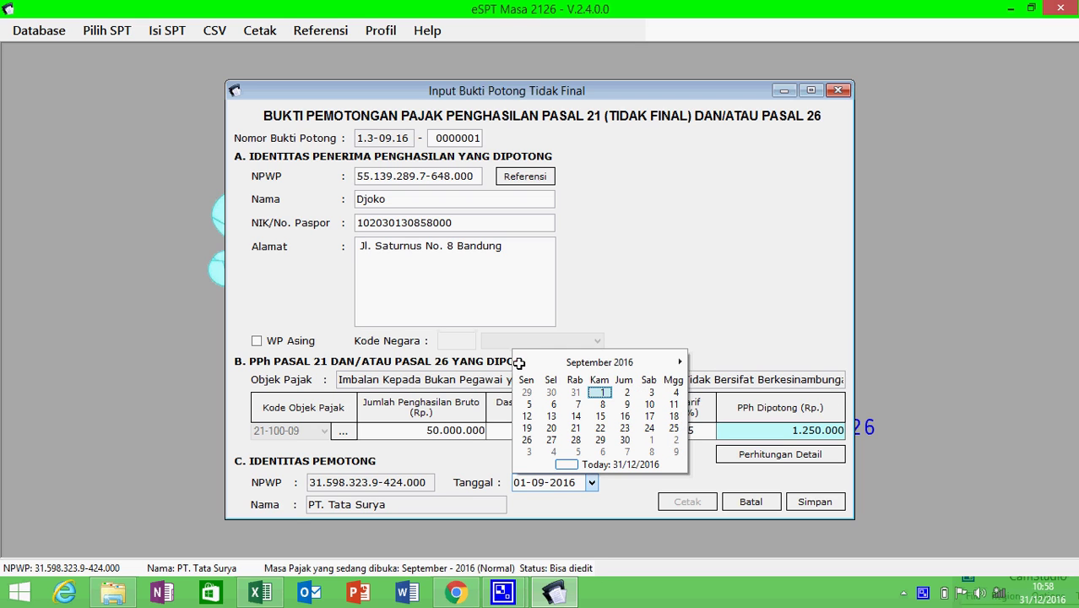
left_click(528, 440)
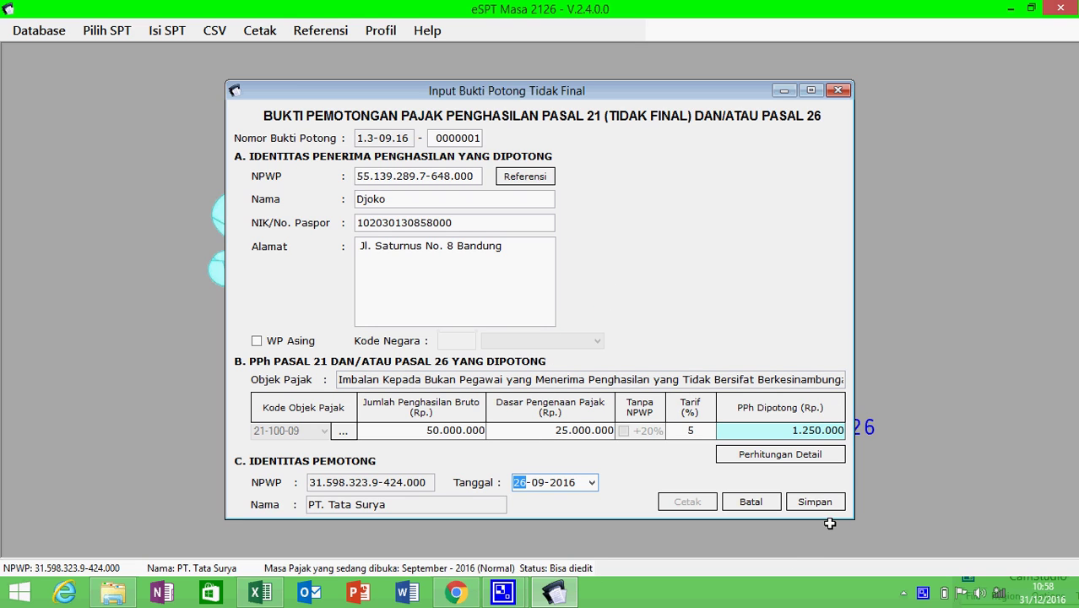
left_click(818, 501)
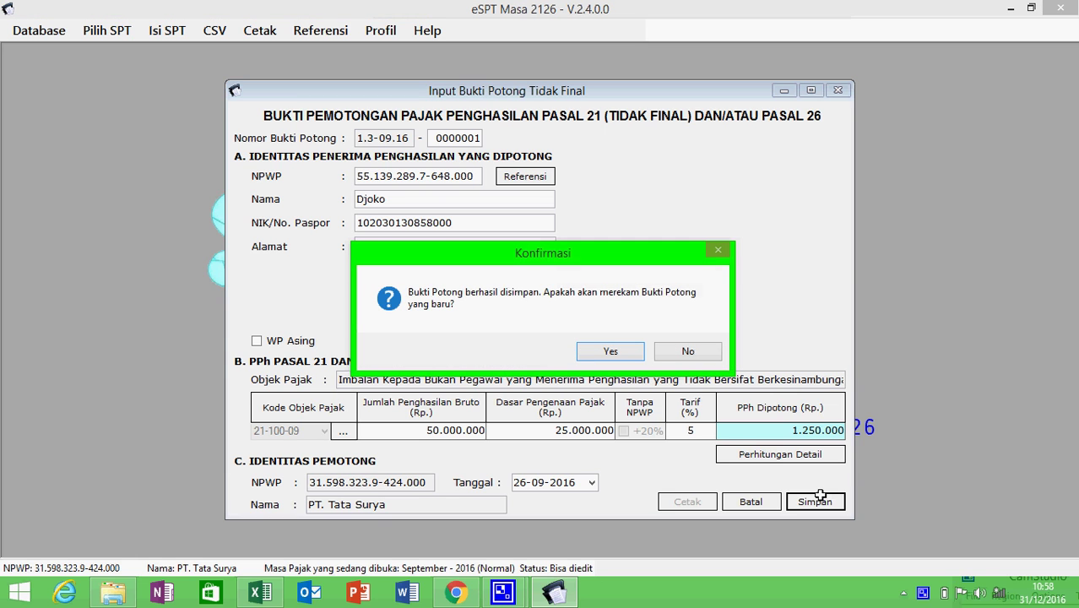
left_click(690, 349)
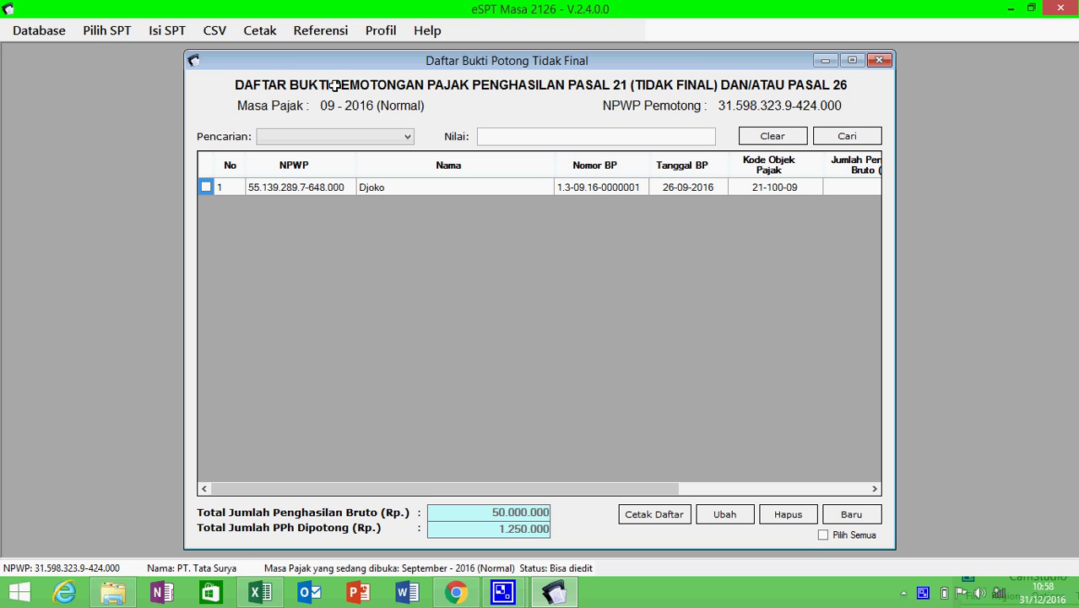
left_click(880, 60)
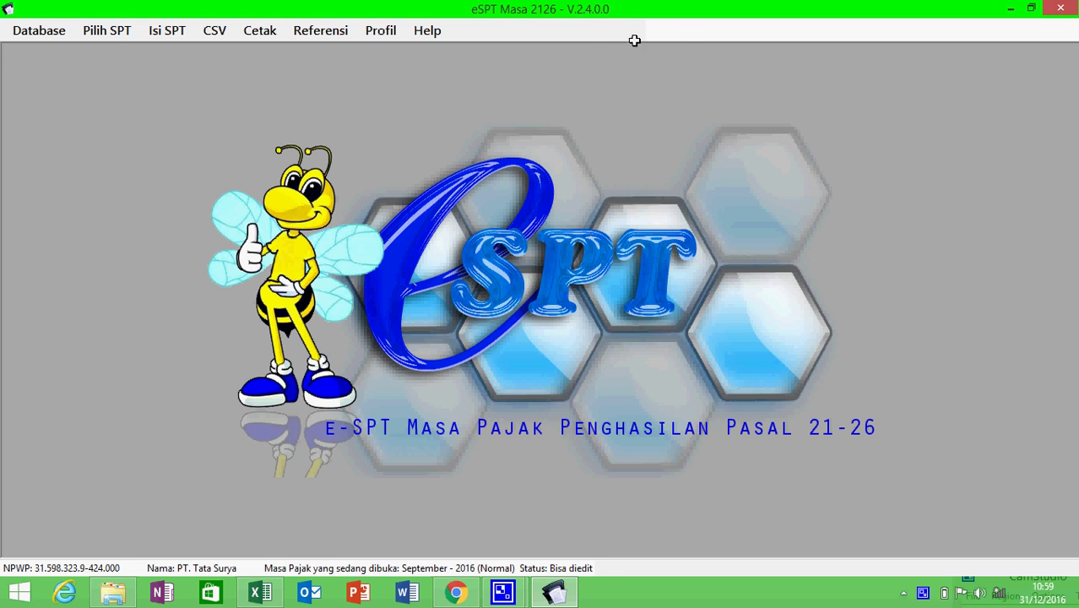
- Open the monthly 1721-I withholding list (Satu Masa Pajak) and add a new withholding entry
left_click(189, 31)
mouse_move(210, 66)
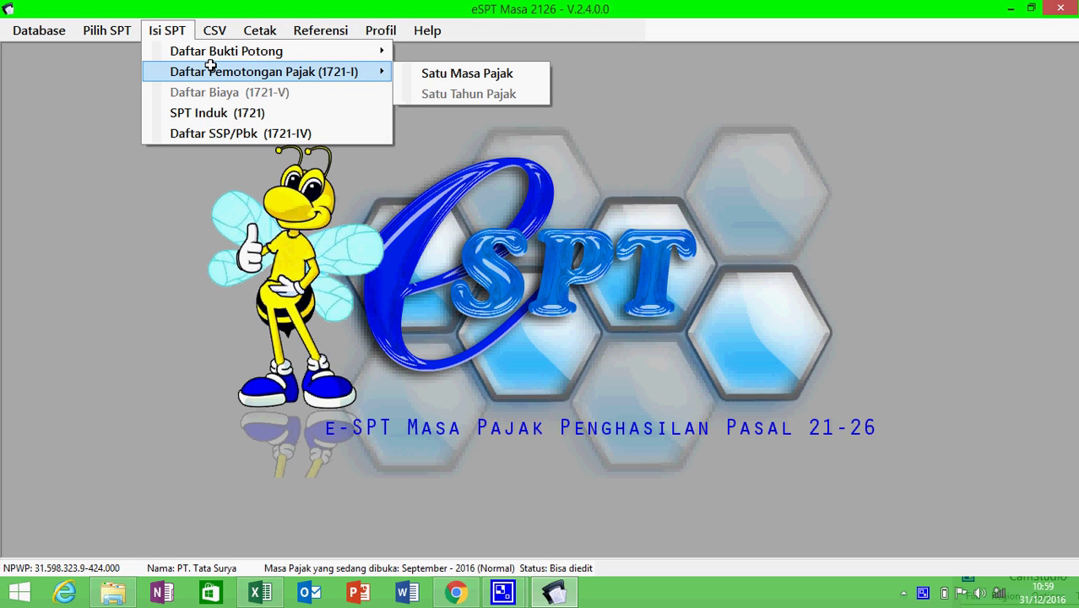
left_click(395, 69)
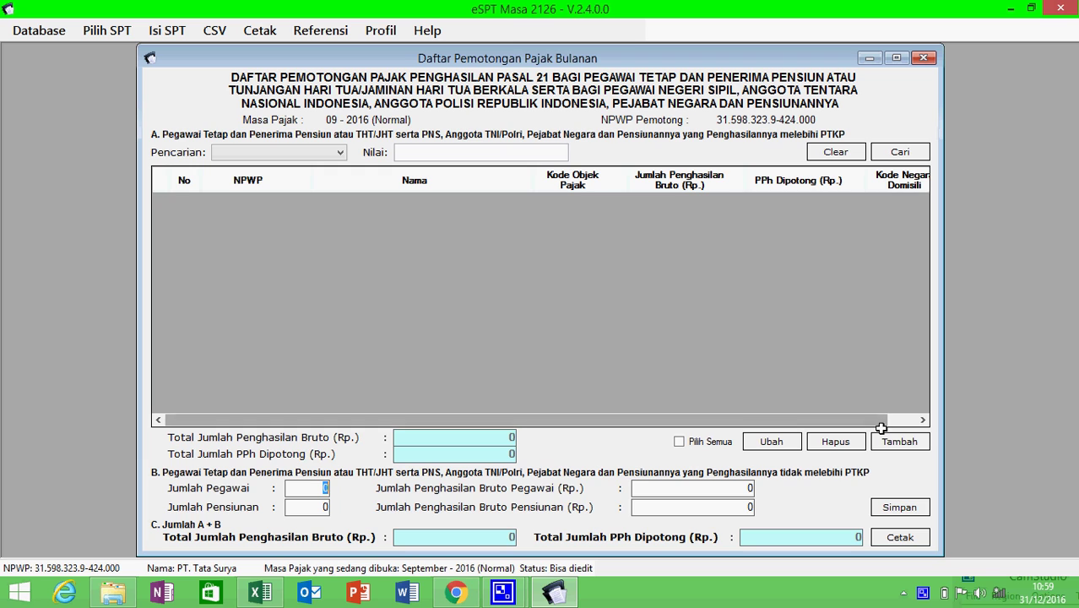
left_click(885, 436)
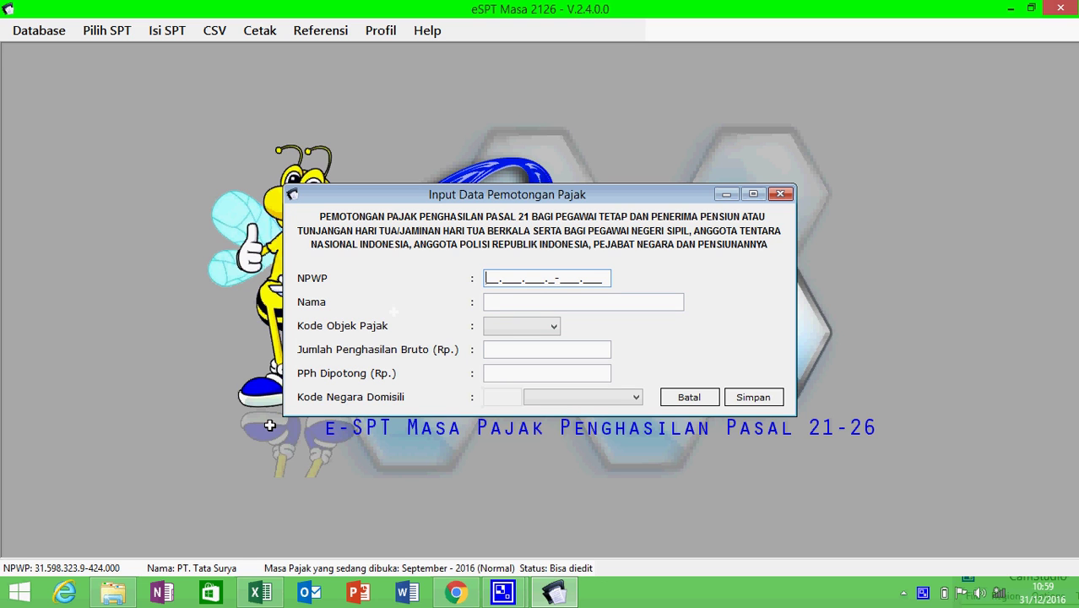
- Copy the director's NPWP and name from the 1721-I A1 sheet and choose tax object code 21-100-01
left_click(253, 596)
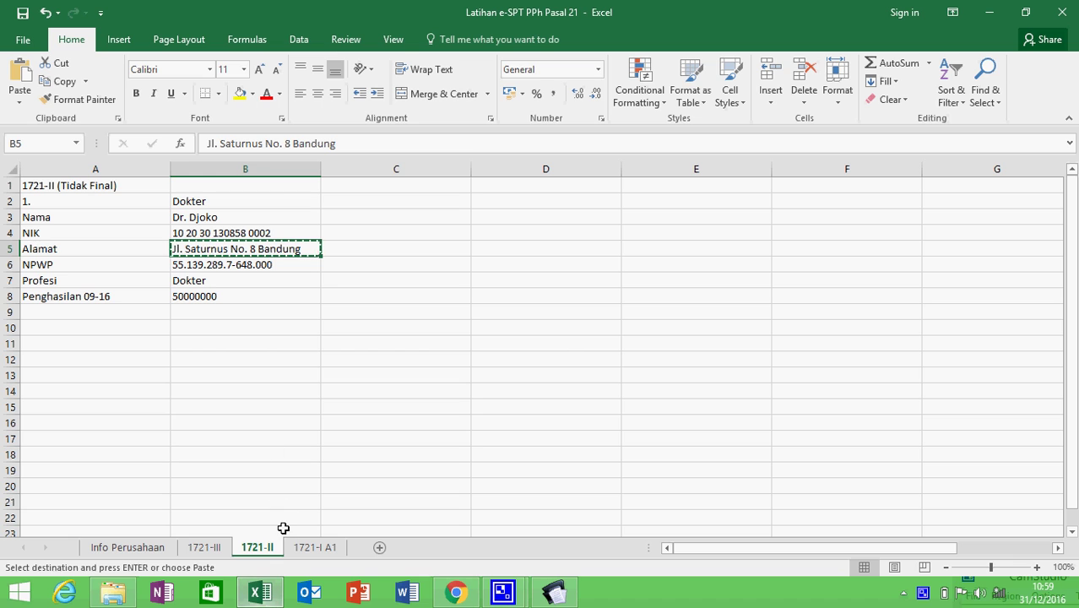
left_click(326, 548)
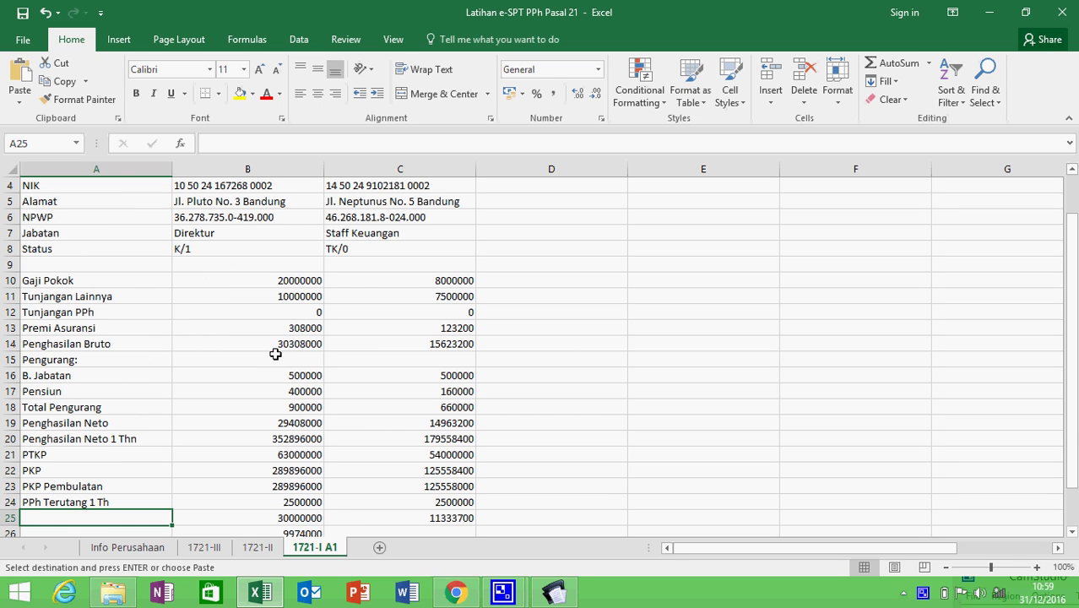
left_click(266, 220)
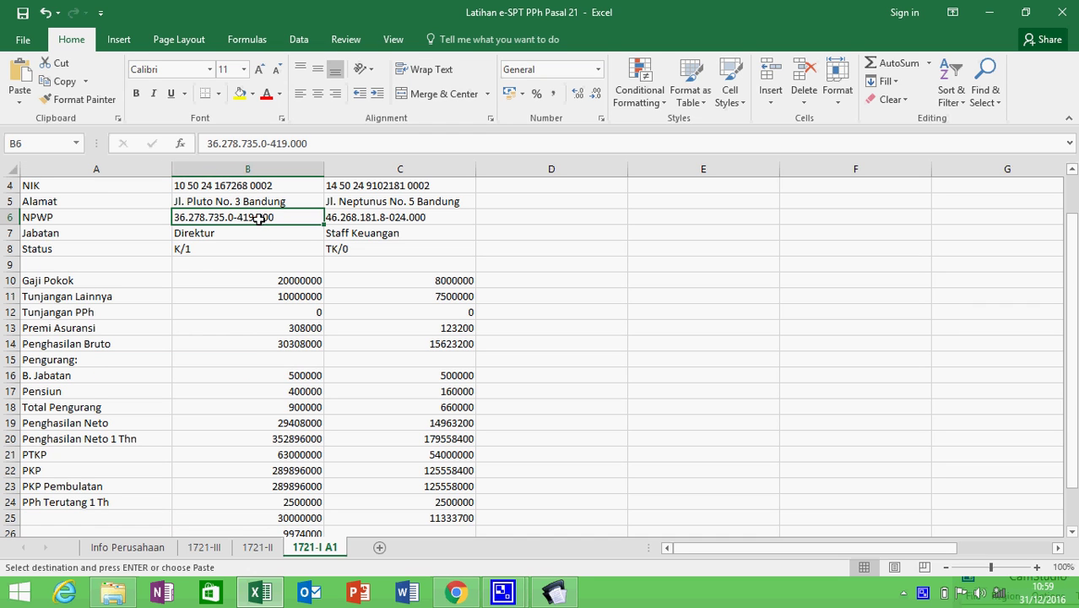
key("alt+Tab")
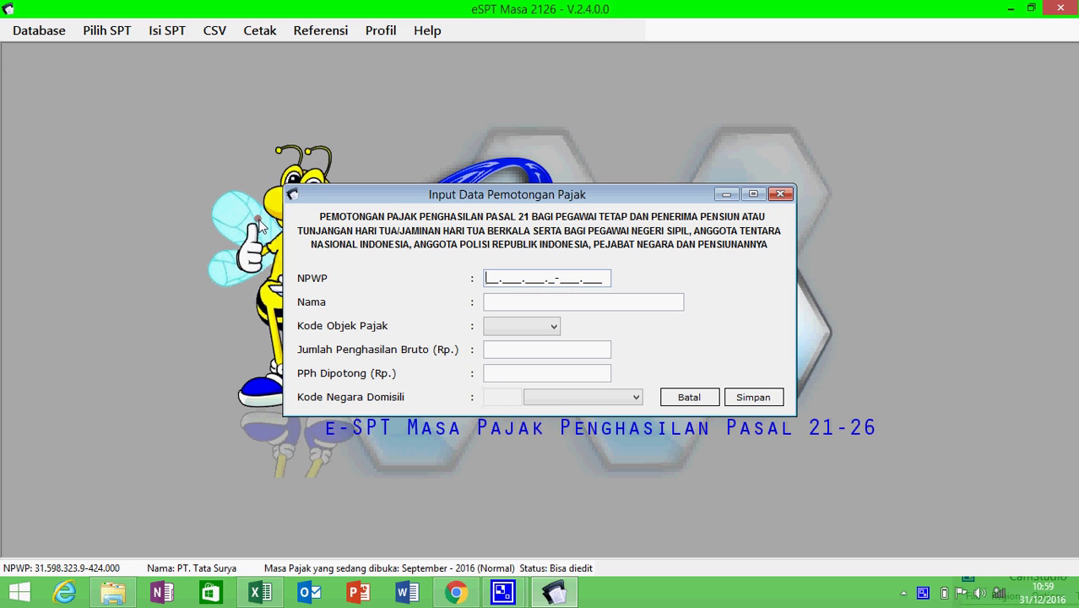
key("ctrl+v")
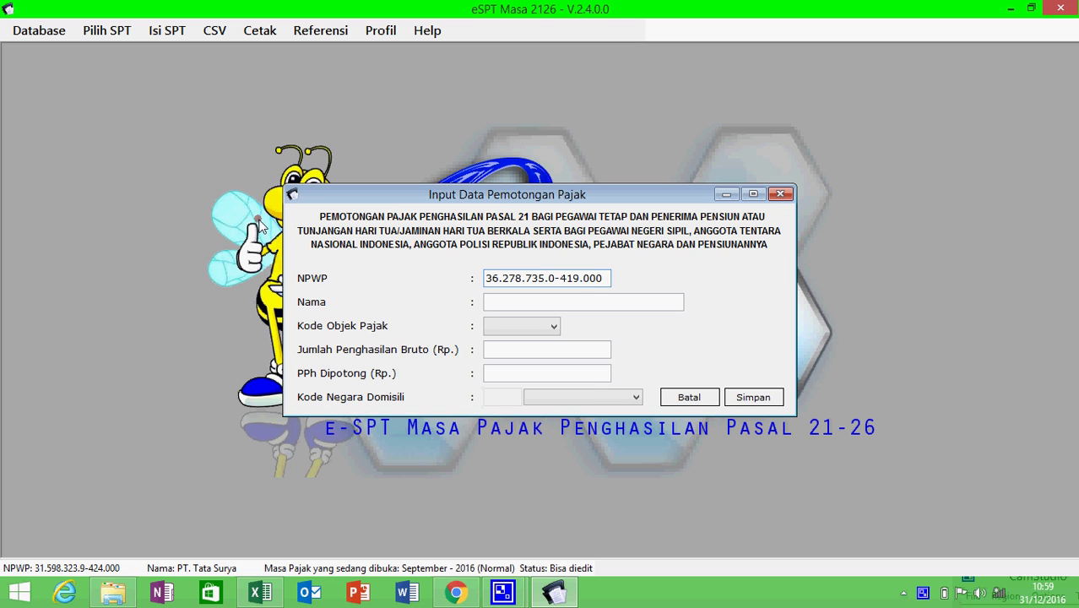
key("alt+Tab")
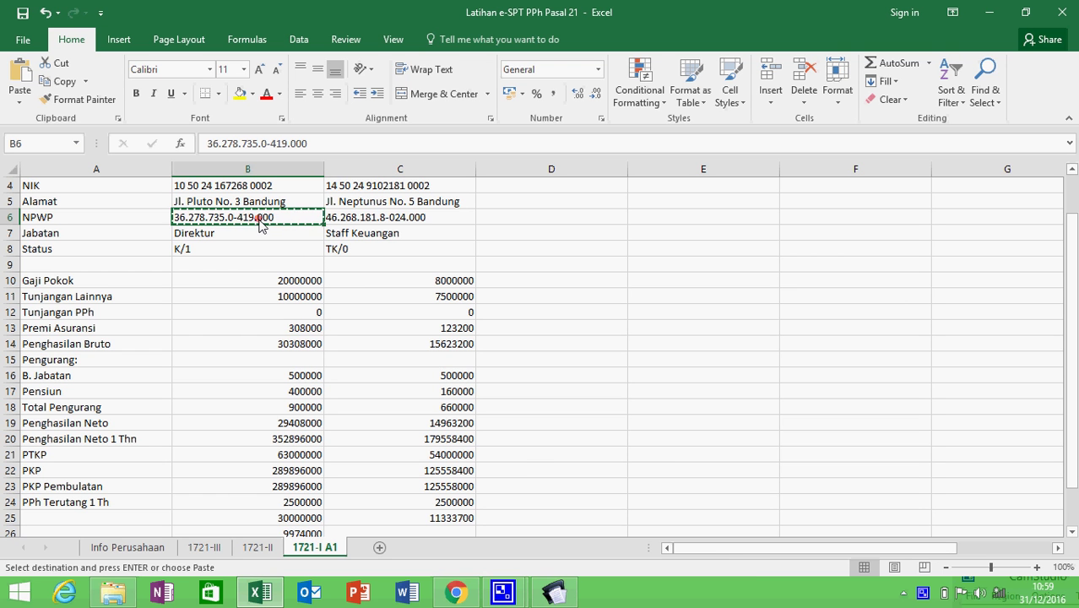
key("Up")
key("Up")
key("Up")
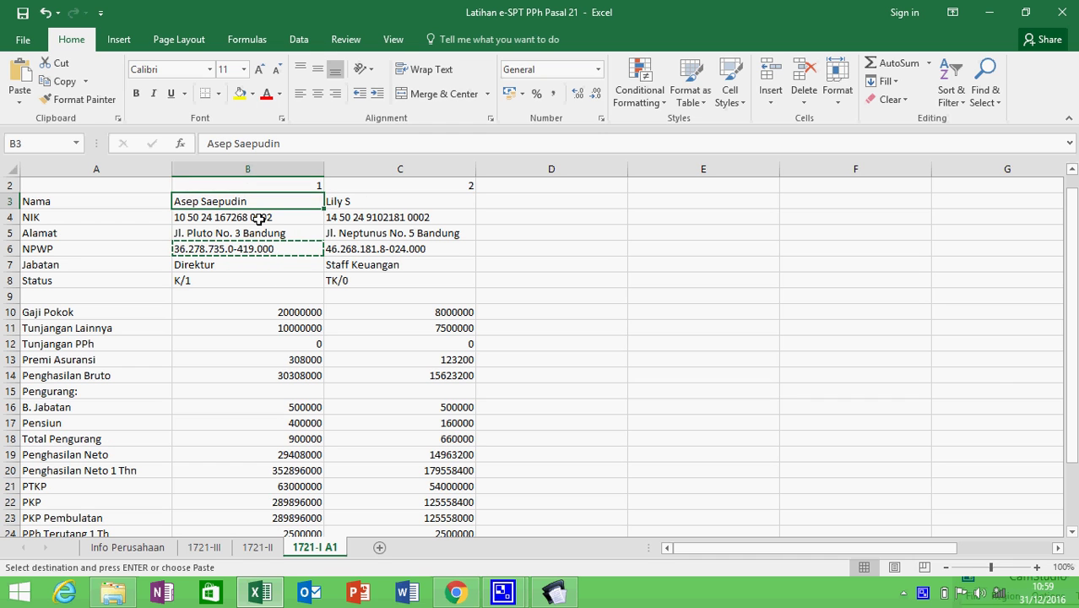
key("ctrl+c")
key("alt+Tab")
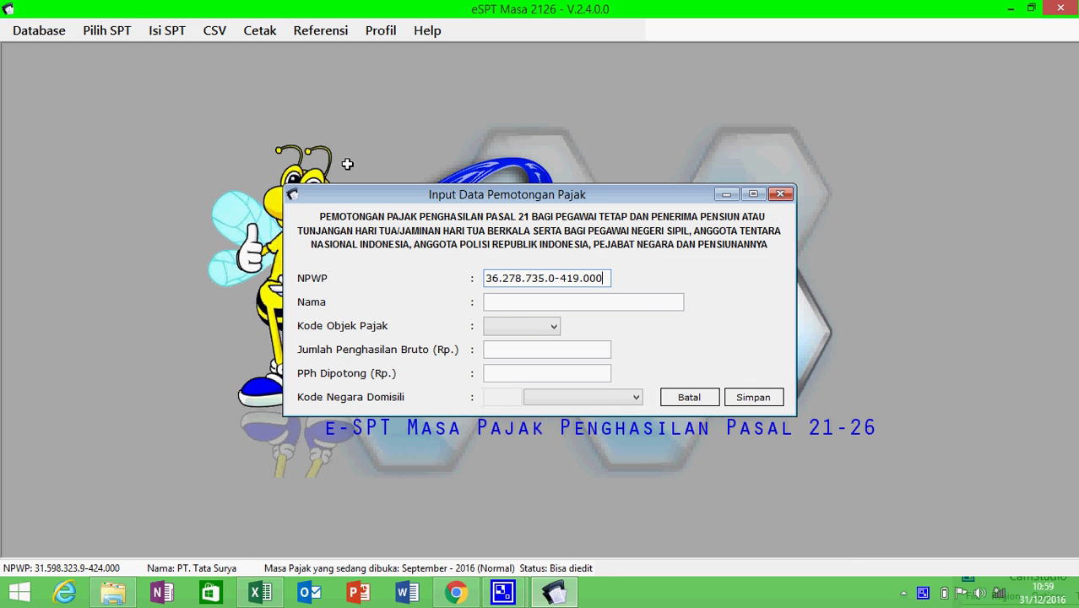
left_click(520, 302)
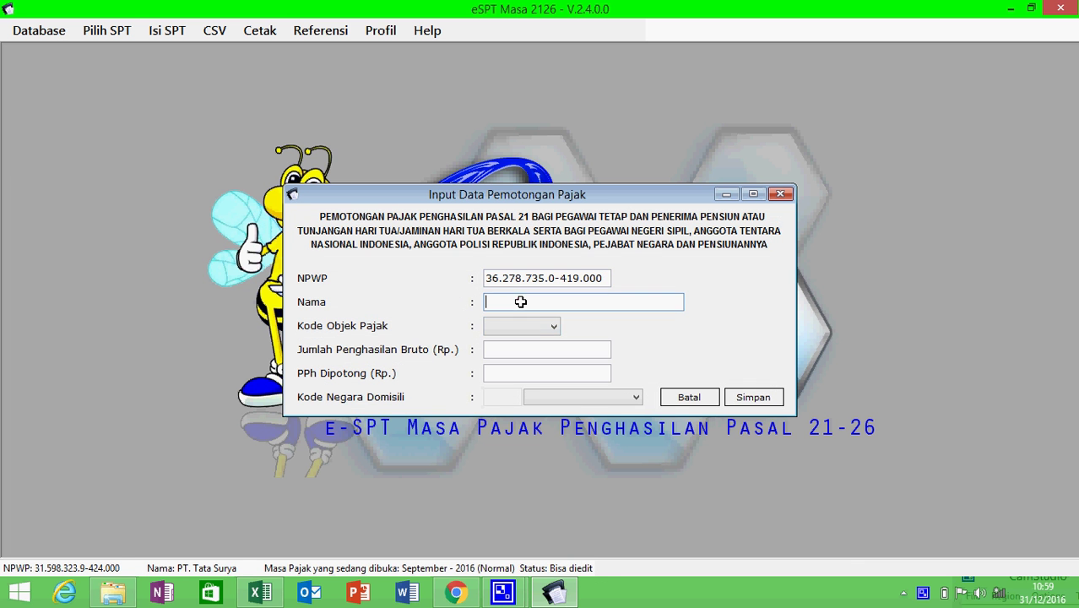
key("ctrl+v")
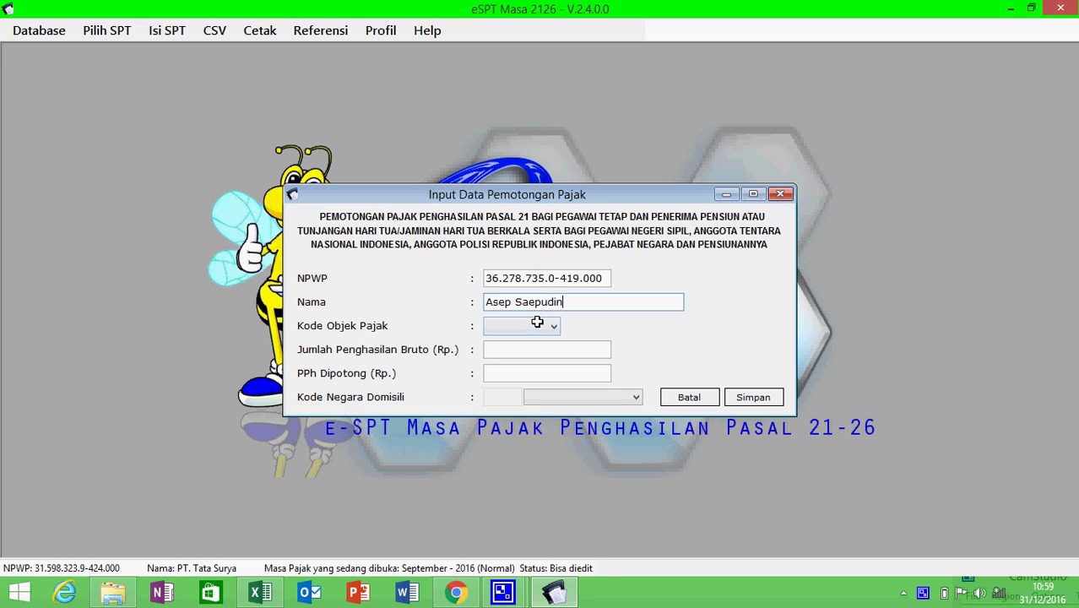
left_click(537, 325)
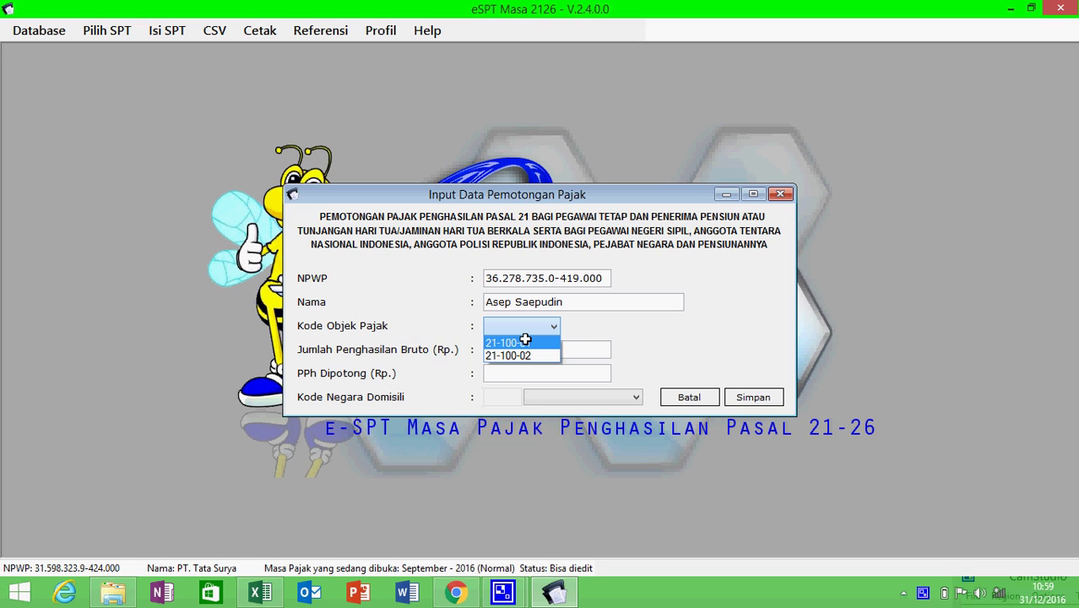
left_click(525, 342)
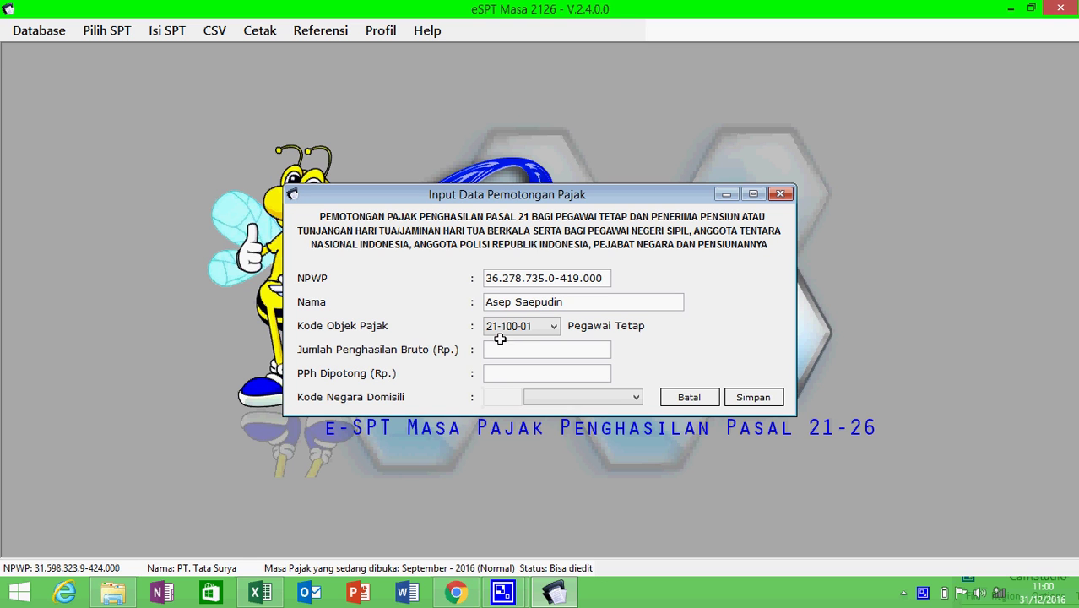
- Enter the director's gross income of 30.308.000 from workbook cell B14
key("alt+Tab")
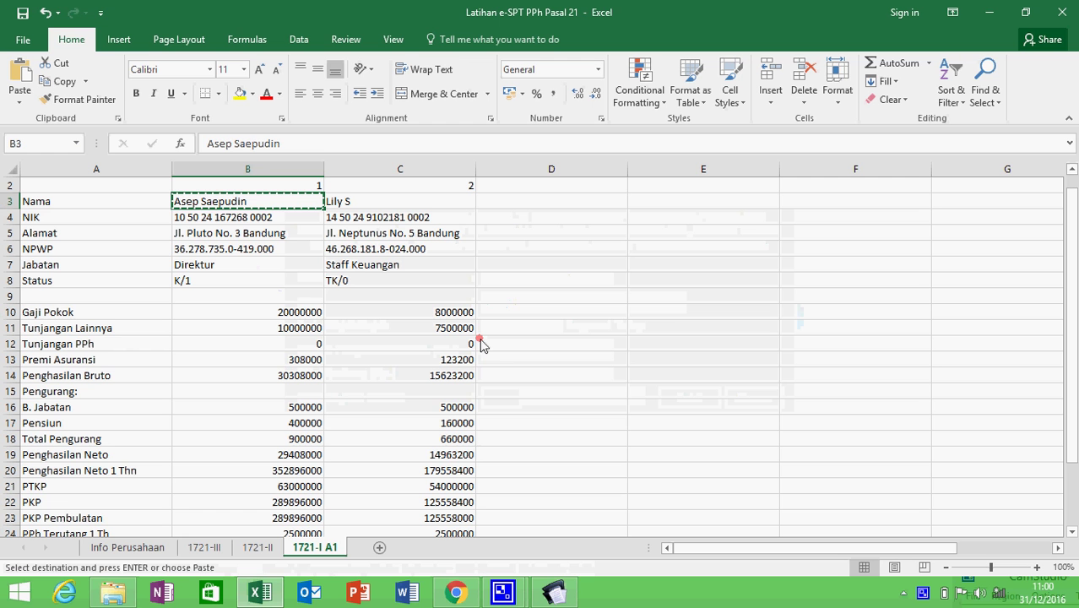
left_click(256, 414)
key("Down")
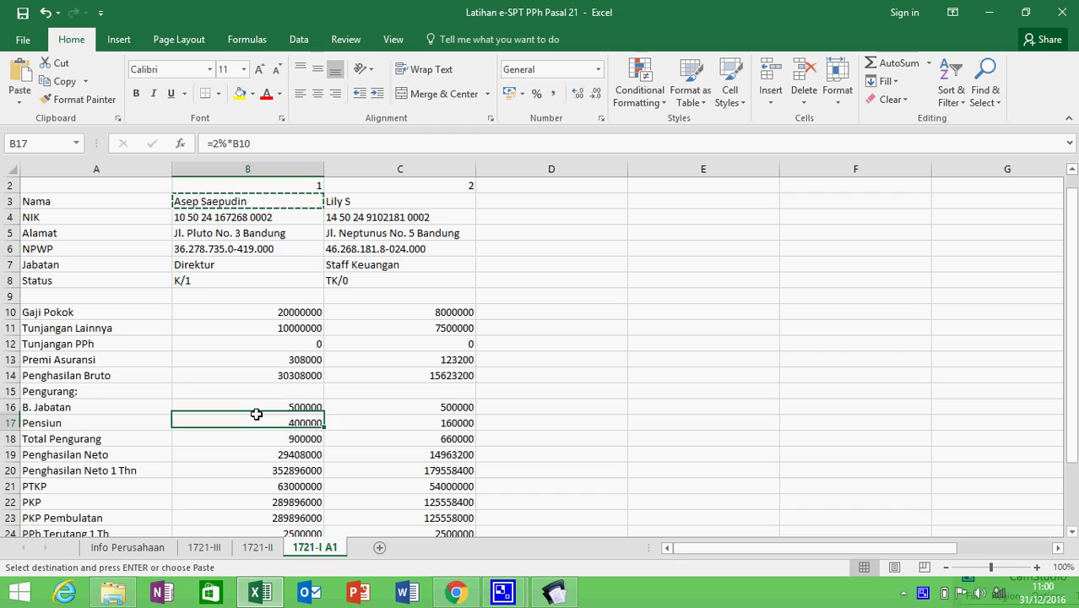
key("Down")
key("Down")
key("Down")
key("Down")
key("Down")
key("Down")
key("Down")
key("Down")
key("Down")
key("Down")
key("Down")
key("Down")
key("Down")
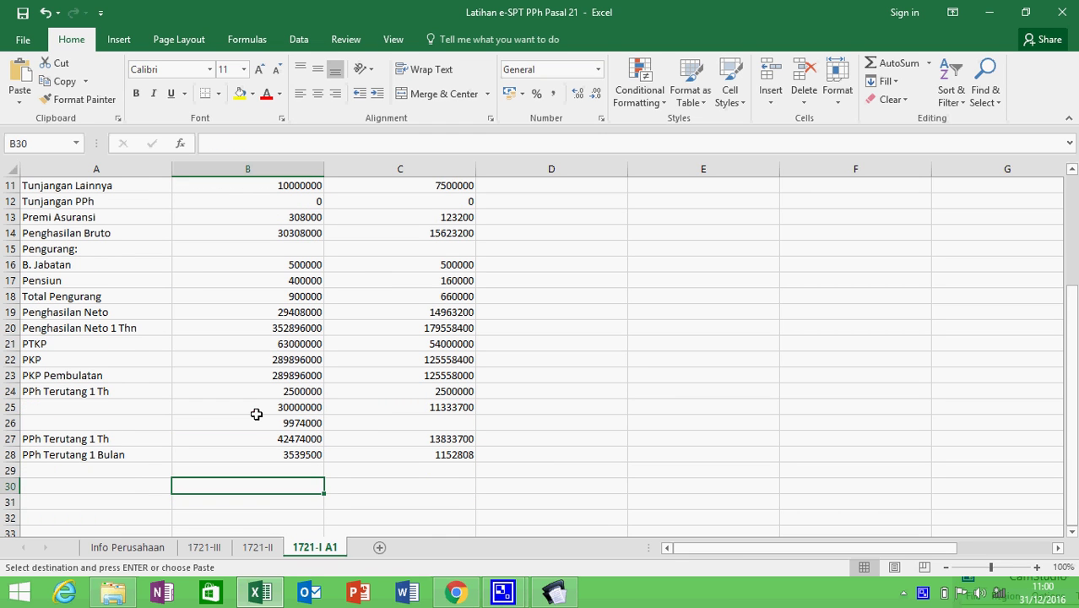
key("Up")
key("Up")
key("Up")
key("Up")
key("Up")
key("Up")
key("Up")
key("Up")
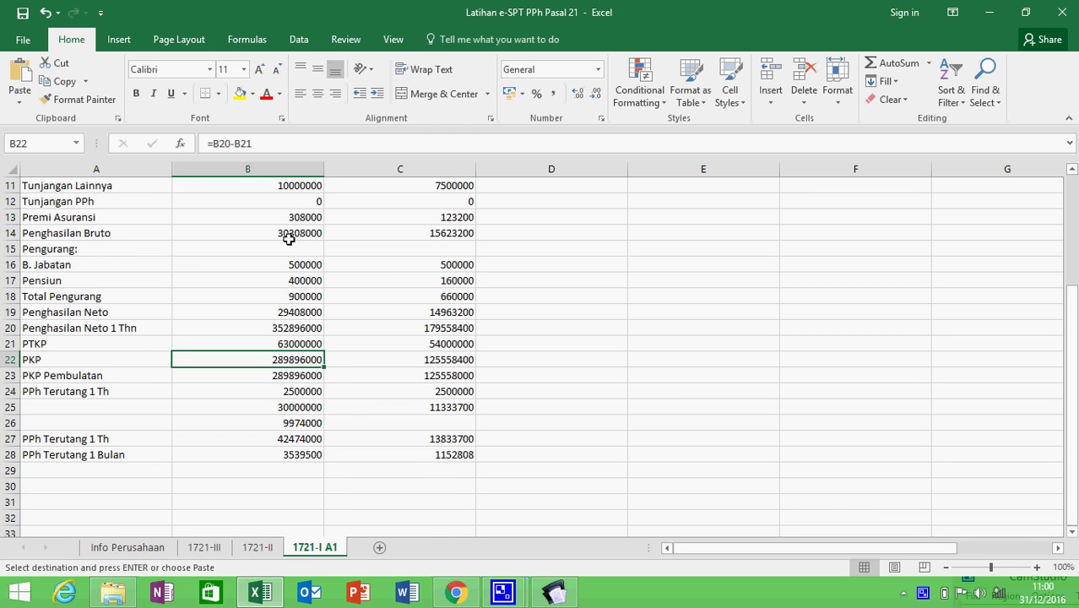
left_click(290, 234)
key("ctrl+c")
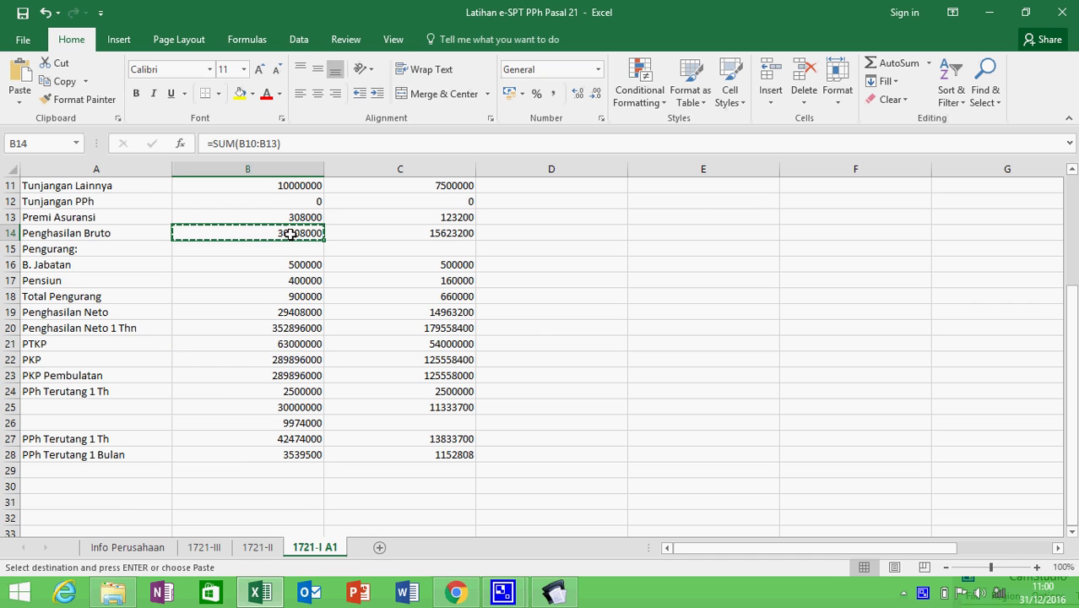
key("alt+Tab")
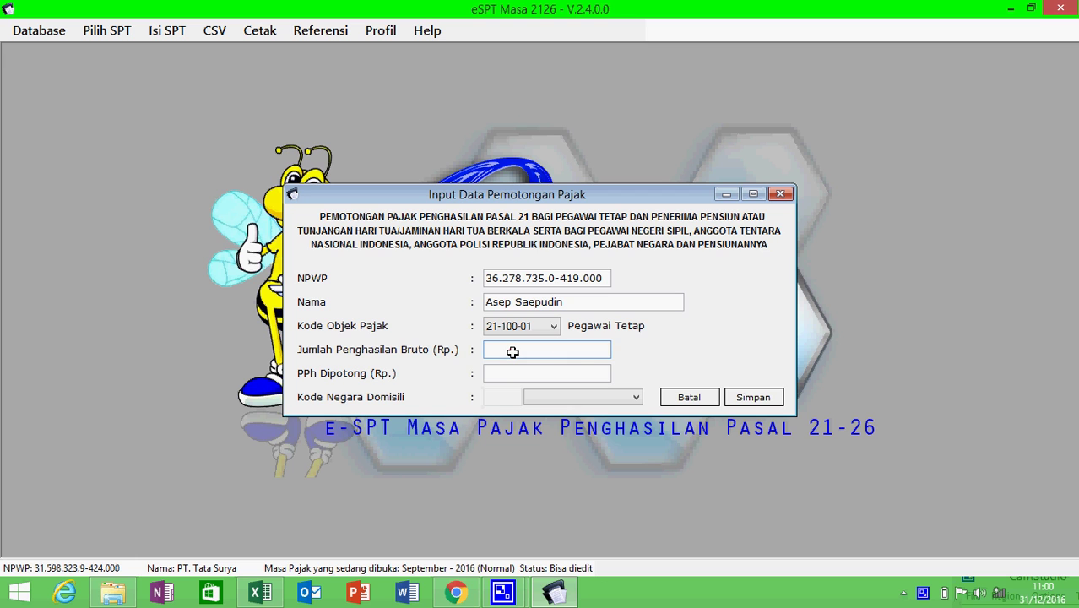
key("ctrl+v")
- Enter 3539500 from cell B28 as PPh withheld, save the slip, and start another entry
left_click(539, 372)
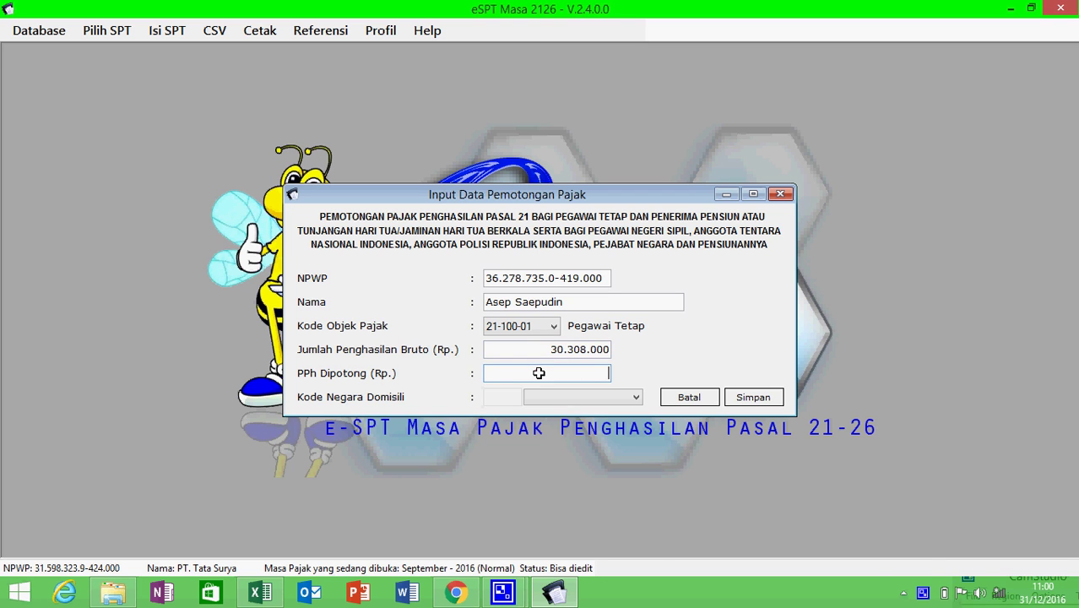
key("alt+Tab")
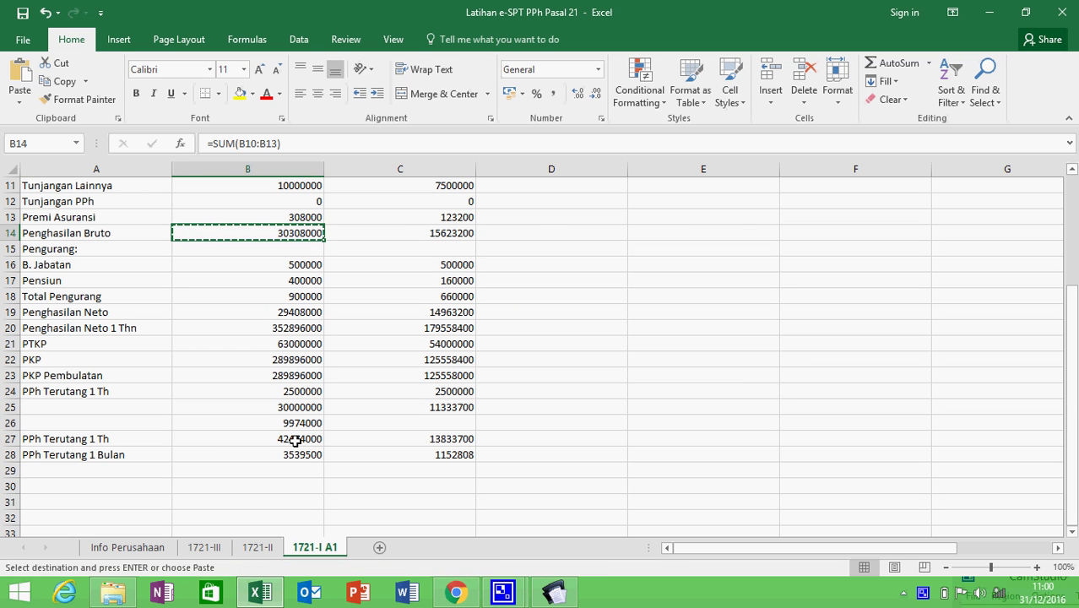
left_click(293, 454)
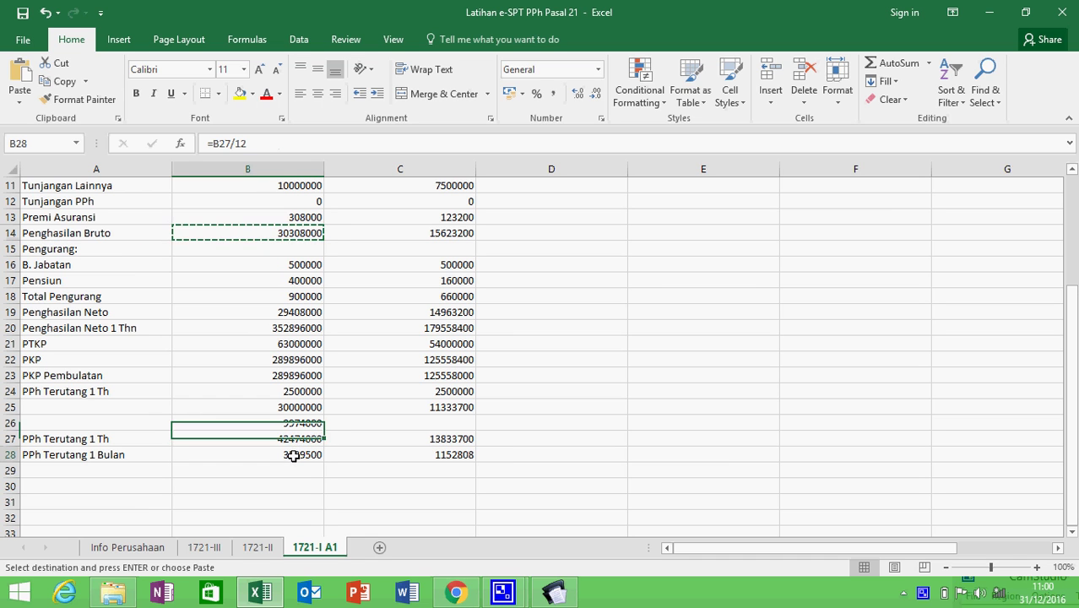
key("ctrl+c")
key("alt+Tab")
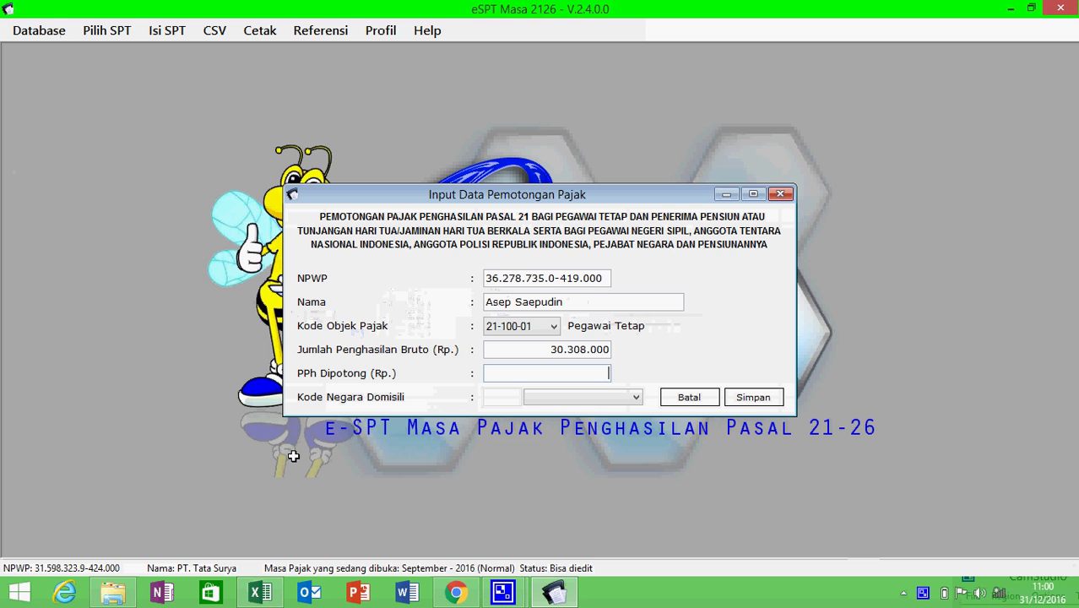
key("ctrl+v")
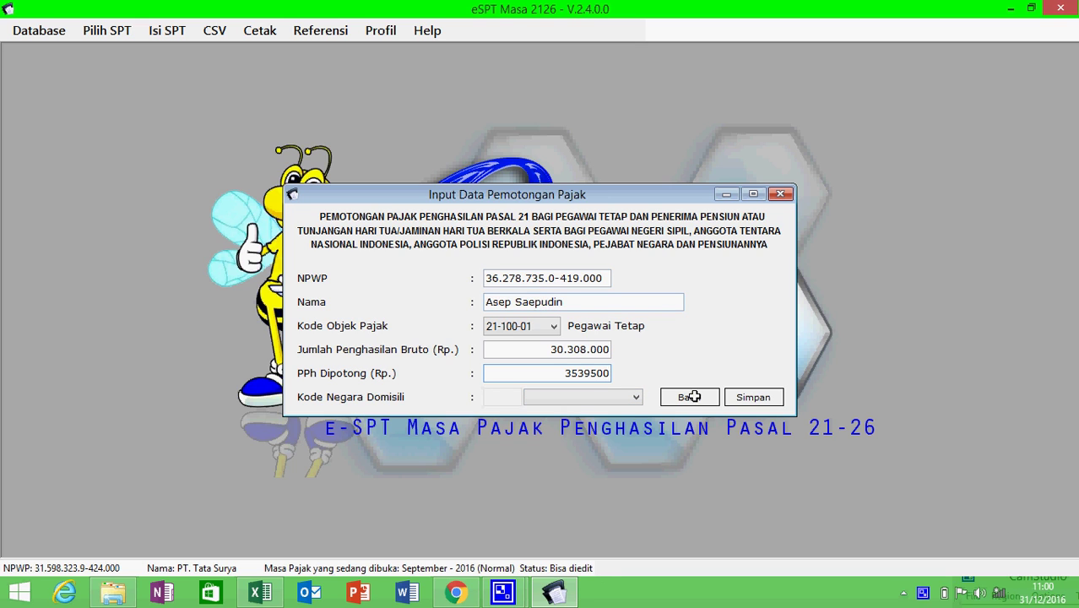
left_click(743, 397)
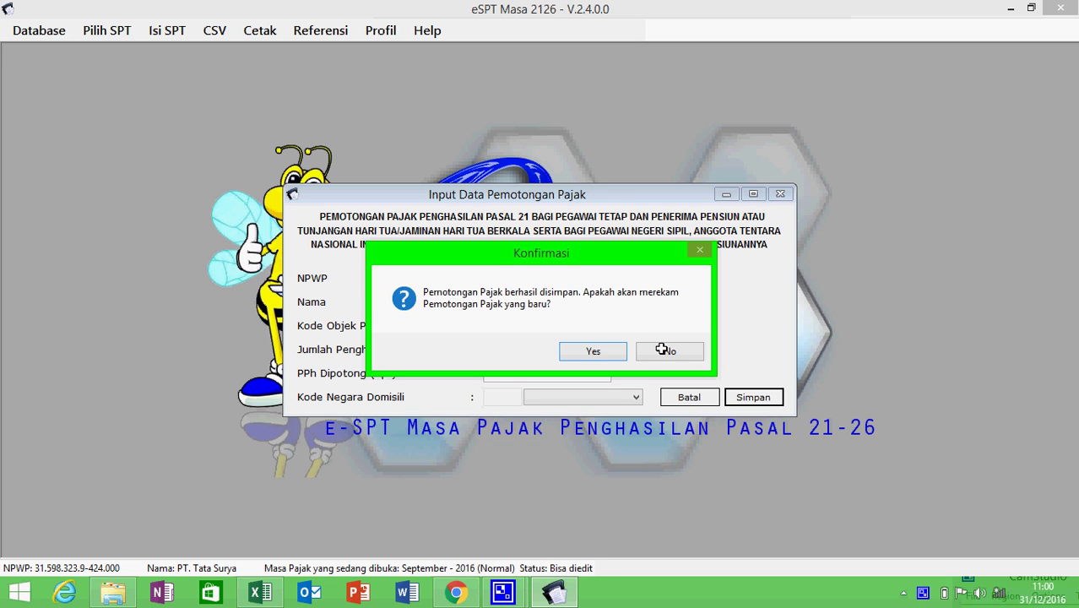
left_click(603, 349)
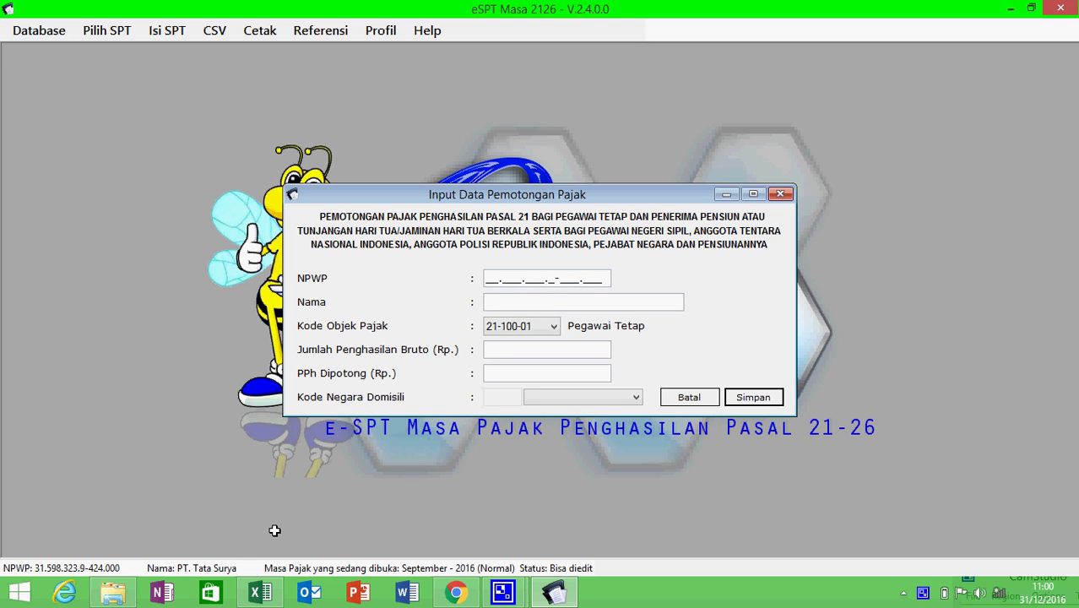
- Fill in the finance staff member's NPWP from cell C6 and type the employee's name
left_click(262, 588)
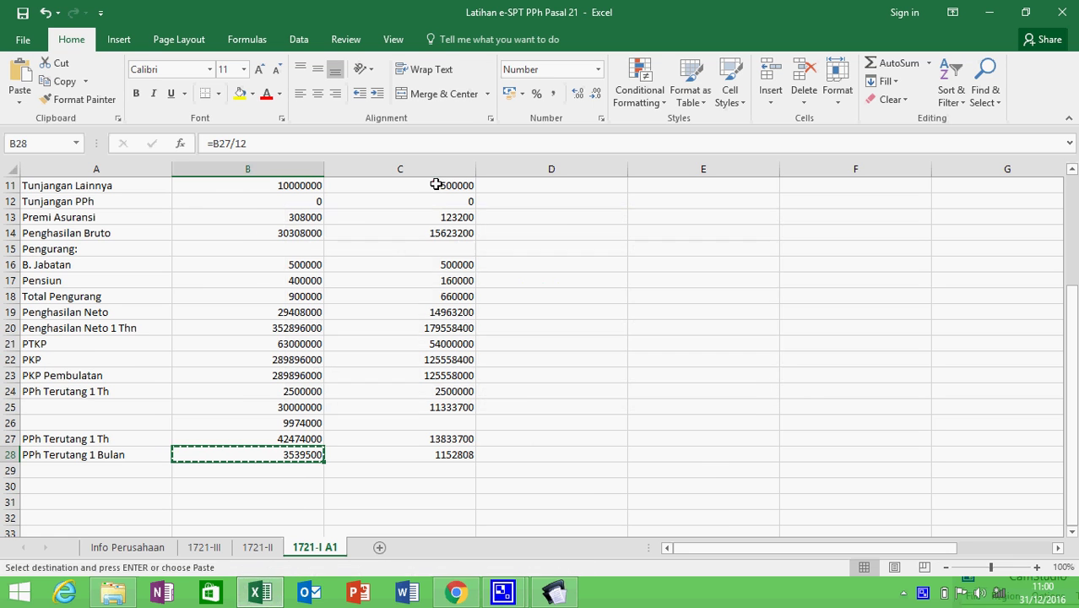
left_click(435, 184)
key("Up")
key("Up")
key("Up")
key("Up")
key("Up")
key("Up")
key("Up")
key("Up")
key("Up")
key("Up")
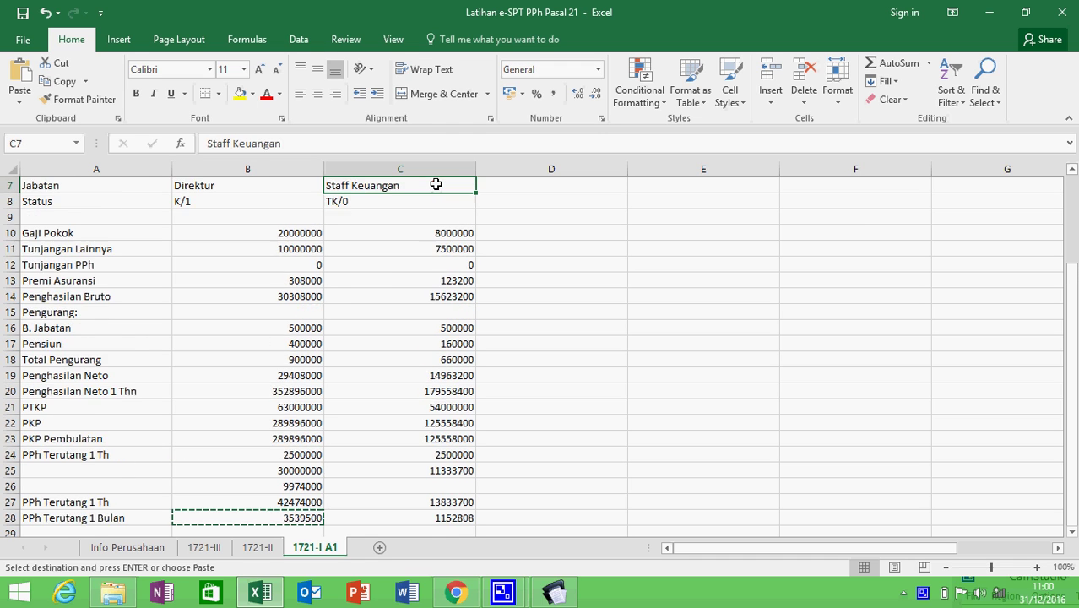
key("Down")
key("Down")
key("Down")
key("Down")
key("Down")
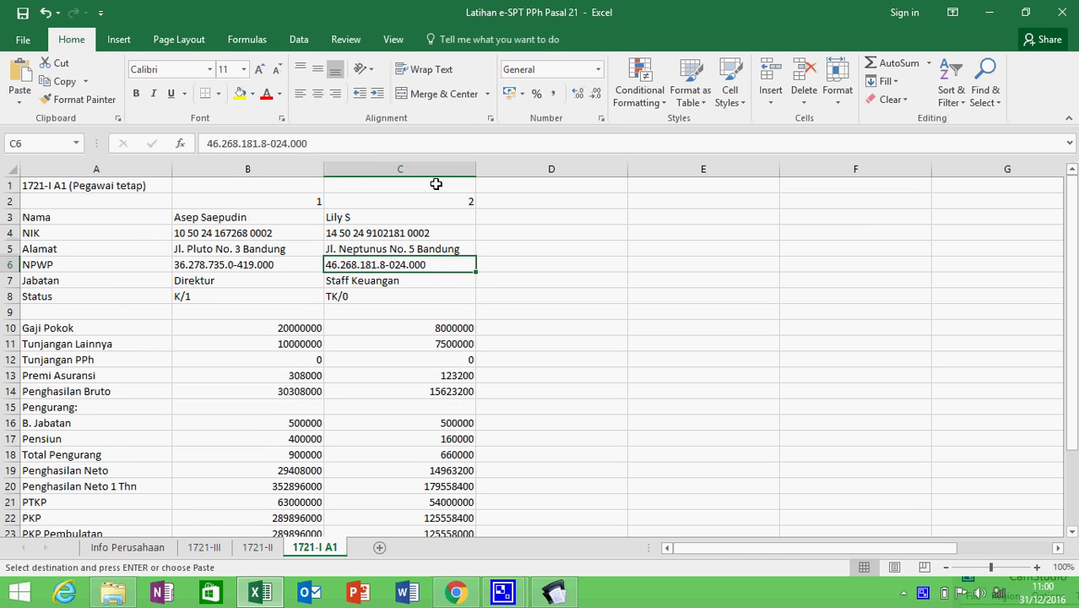
key("alt+Tab")
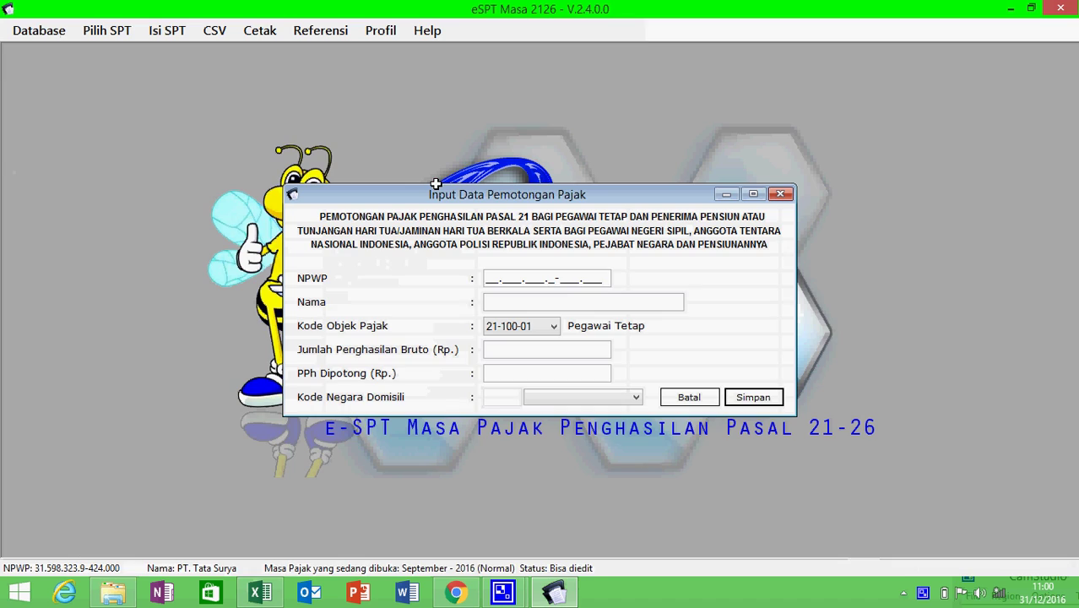
left_click(488, 276)
key("ctrl+v")
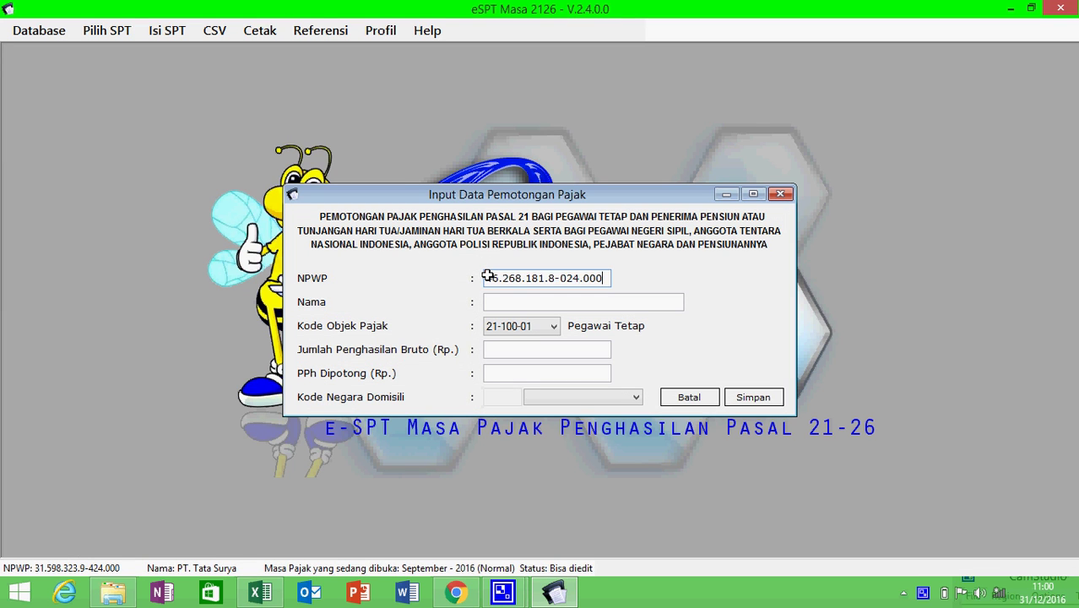
left_click(509, 300)
type("L")
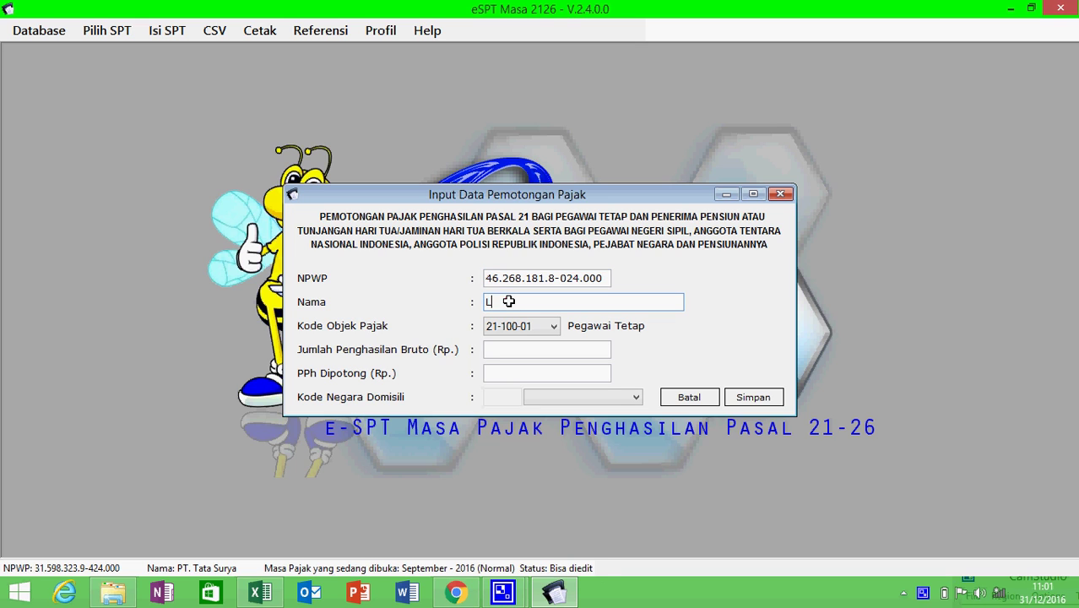
type("ily S.")
- Enter 15.623.200 from cell C14 as the gross income
key("alt+Tab")
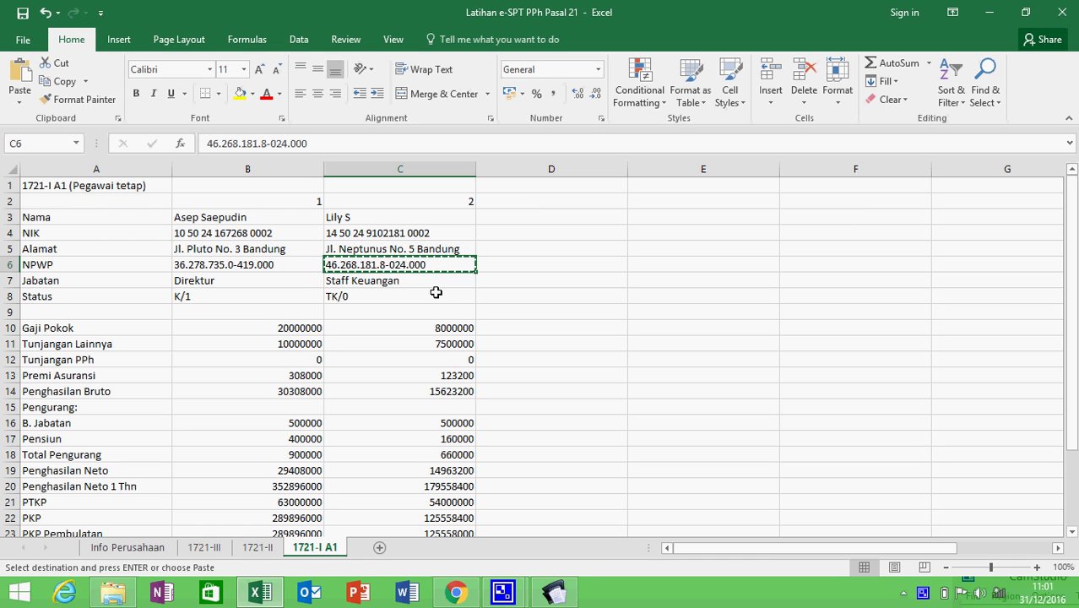
key("alt+Tab")
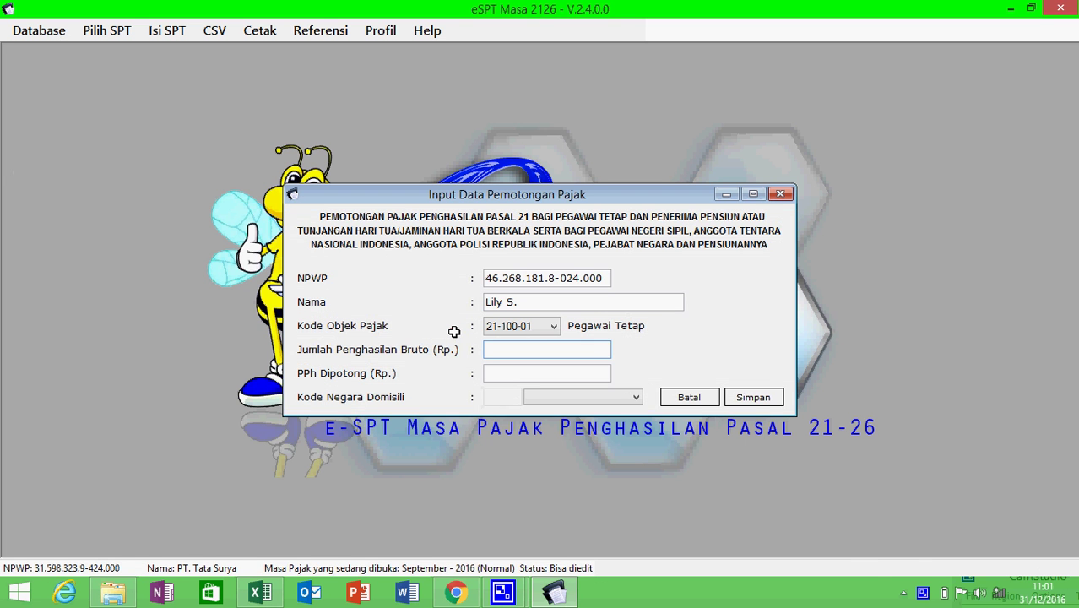
key("alt+Tab")
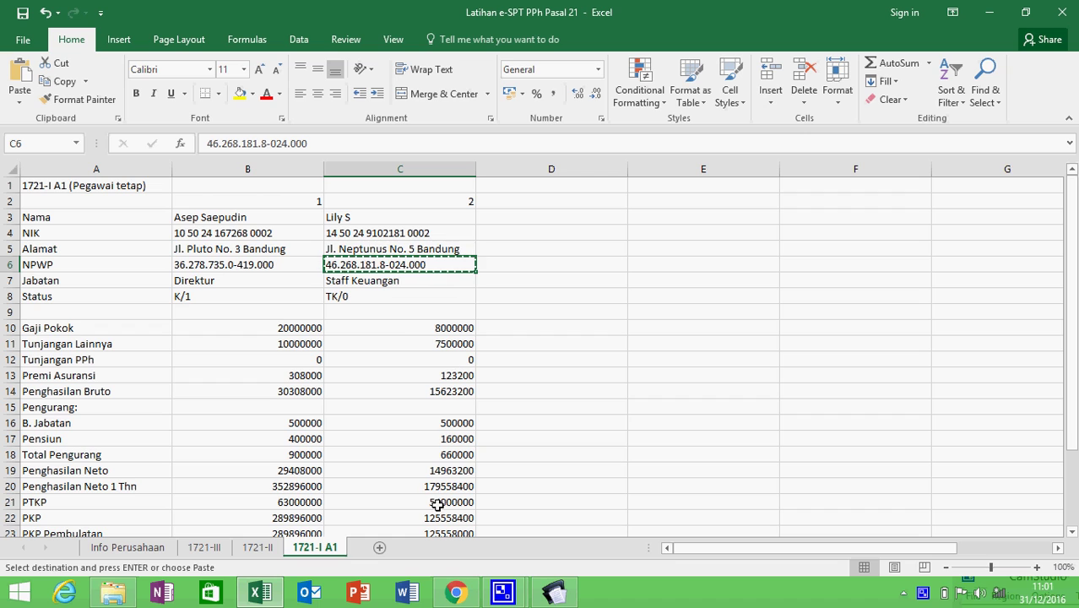
left_click(444, 393)
key("ctrl+c")
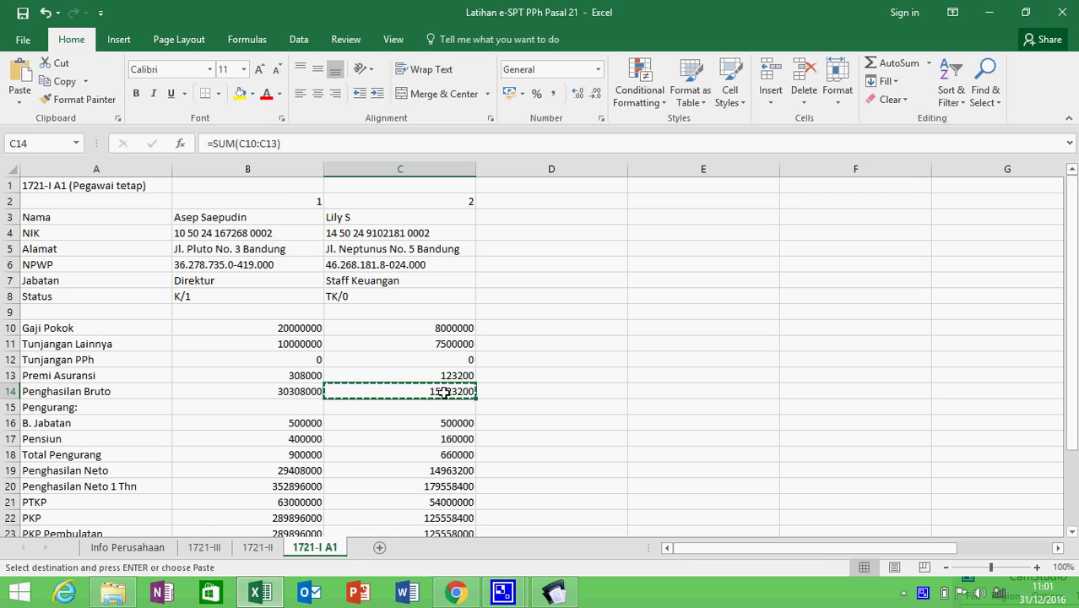
key("alt+Tab")
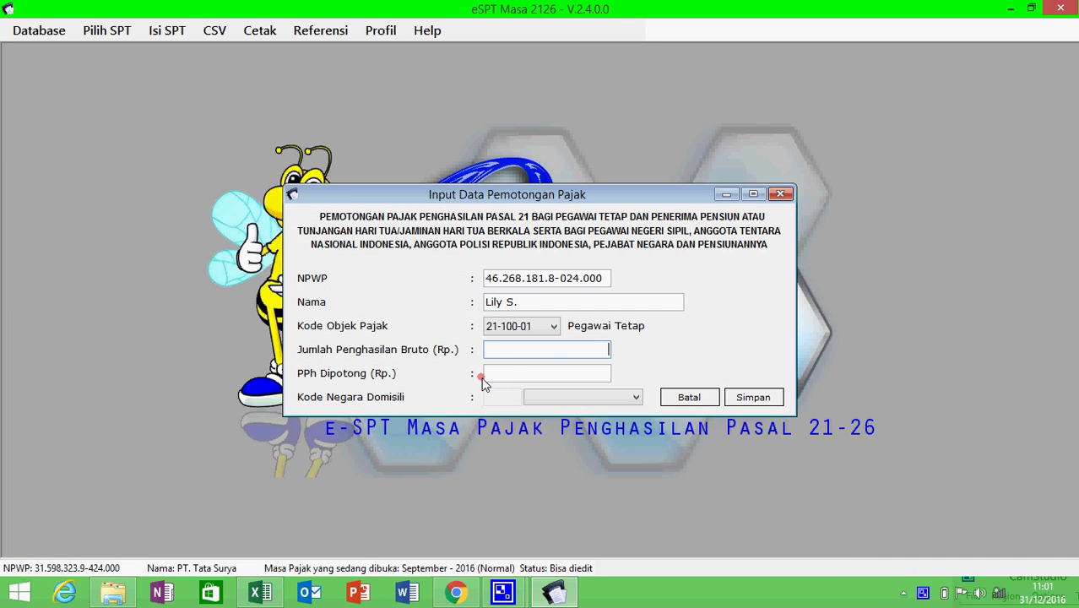
key("ctrl+v")
- Enter 1.152.808 as PPh withheld and save the slip without adding another entry
left_click(510, 374)
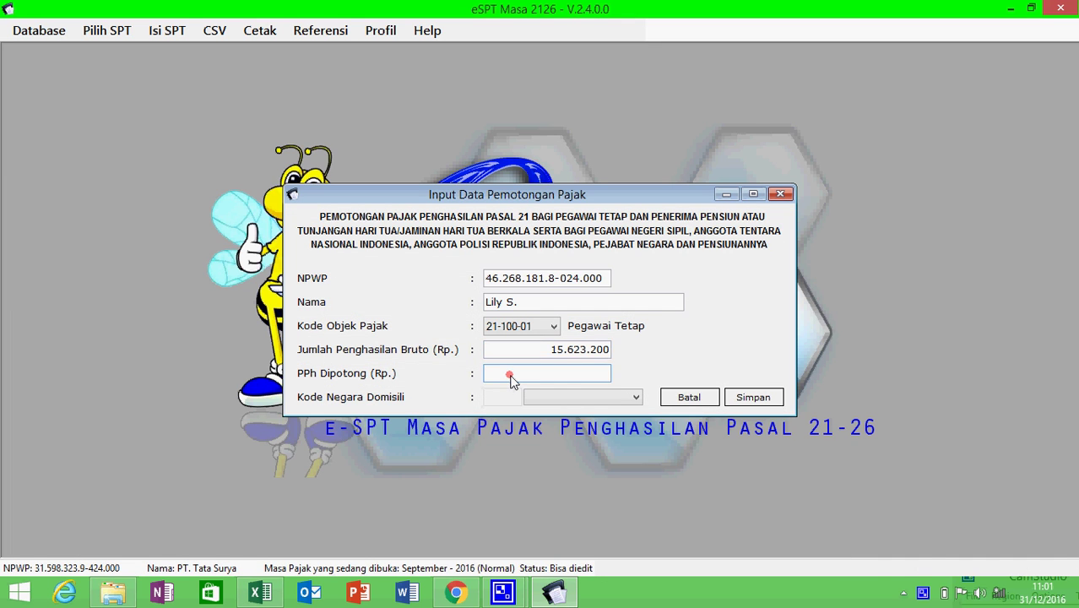
key("alt+Tab")
key("Down")
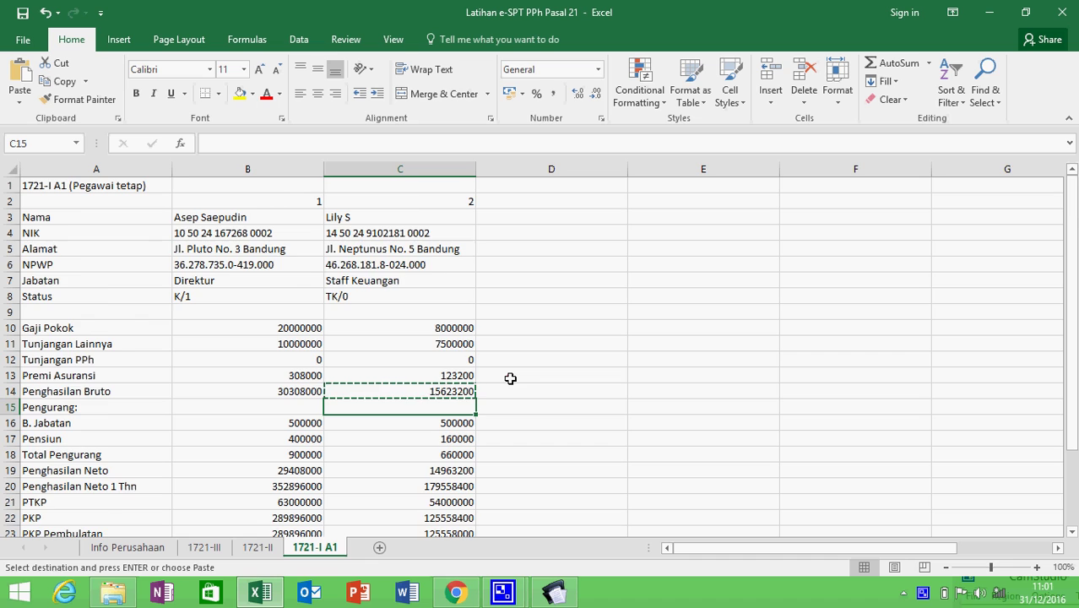
key("Down")
key("Down")
key("Down")
key("Down")
key("Down")
key("Down")
key("Down")
key("Down")
key("Down")
key("Down")
key("Down")
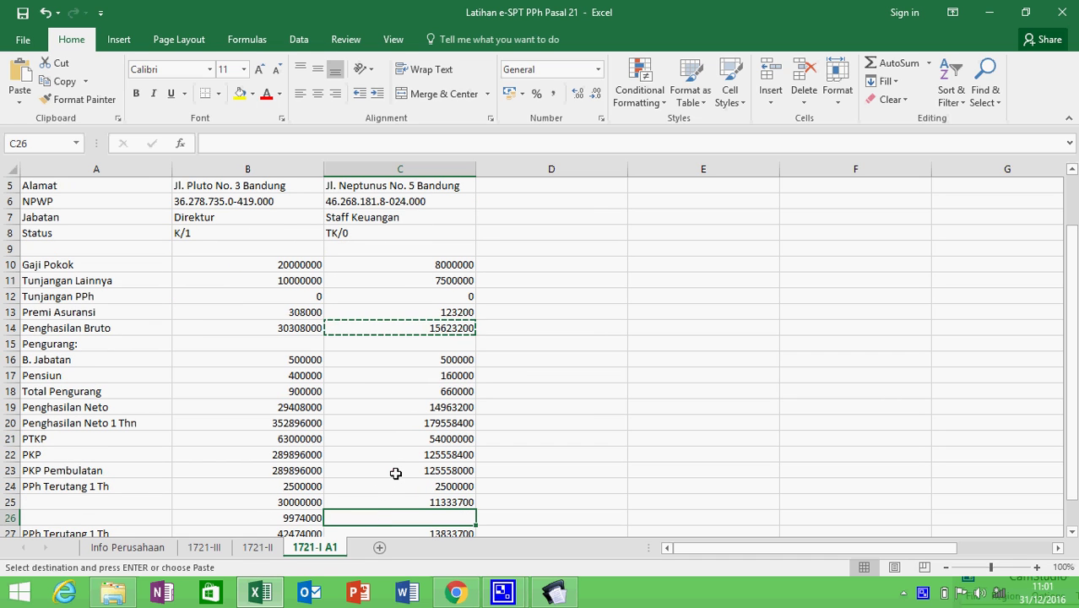
key("Down")
key("Down")
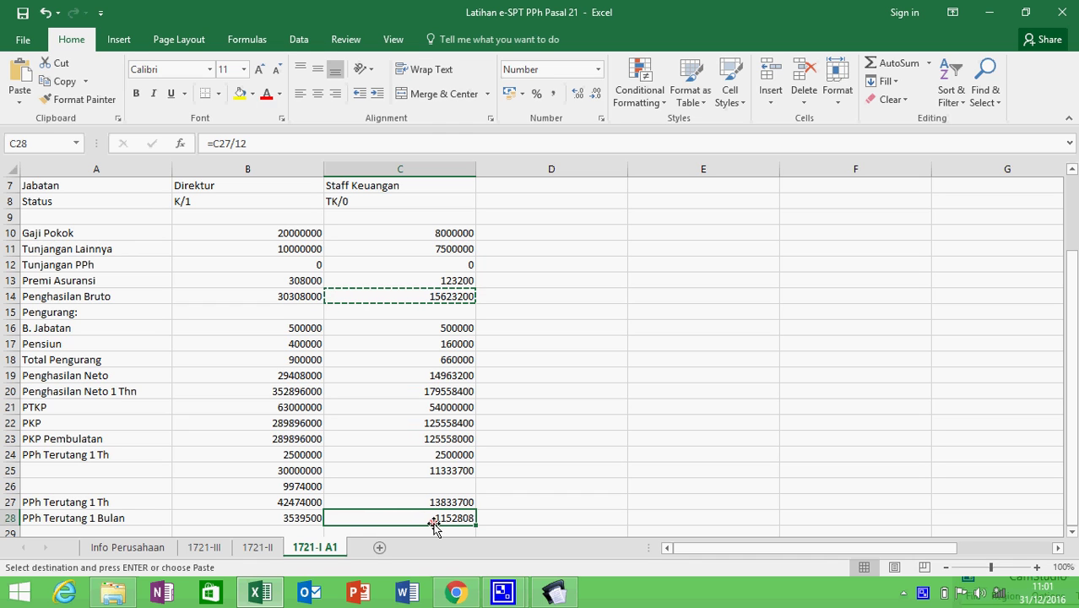
key("alt+Tab")
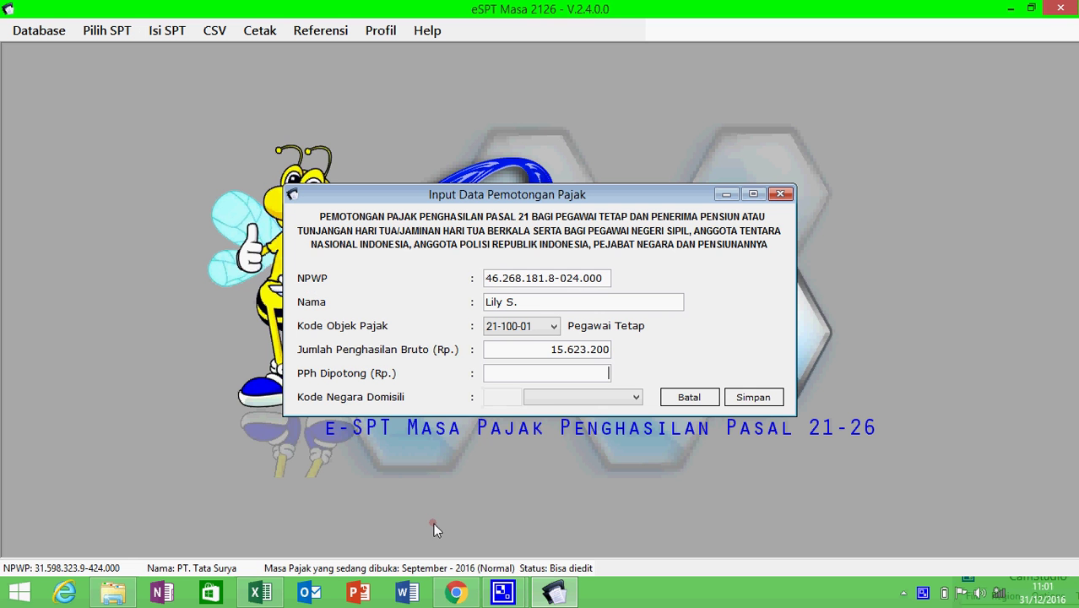
left_click(553, 379)
key("ctrl+v")
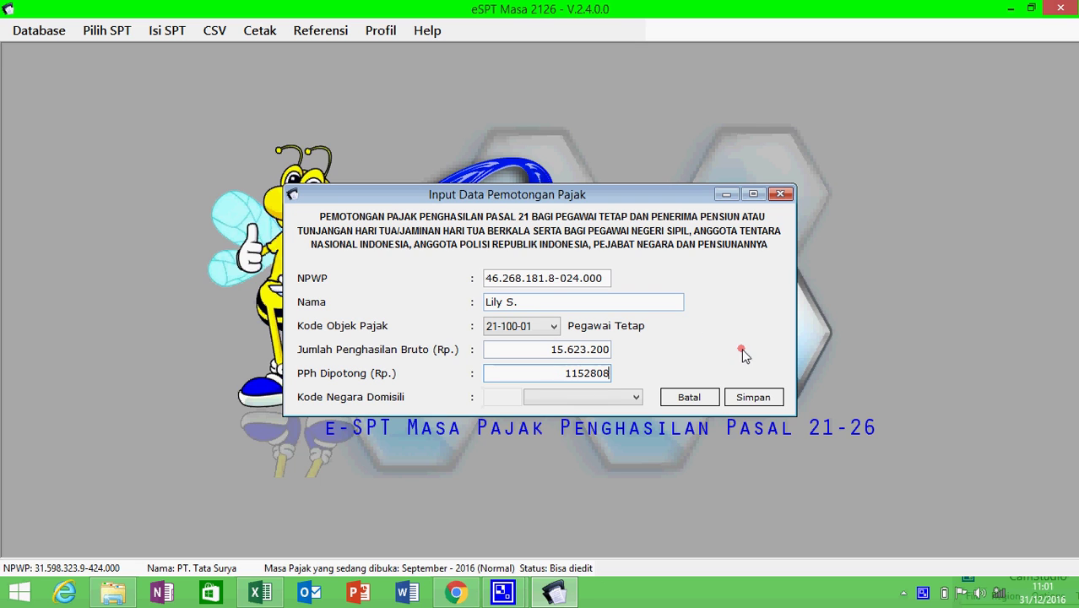
left_click(754, 396)
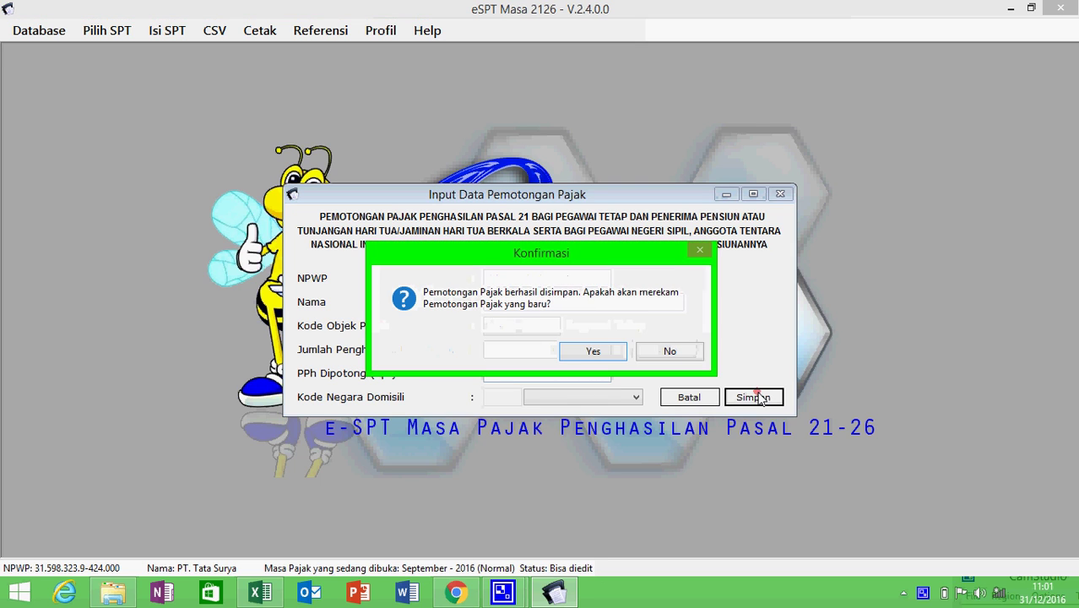
left_click(691, 352)
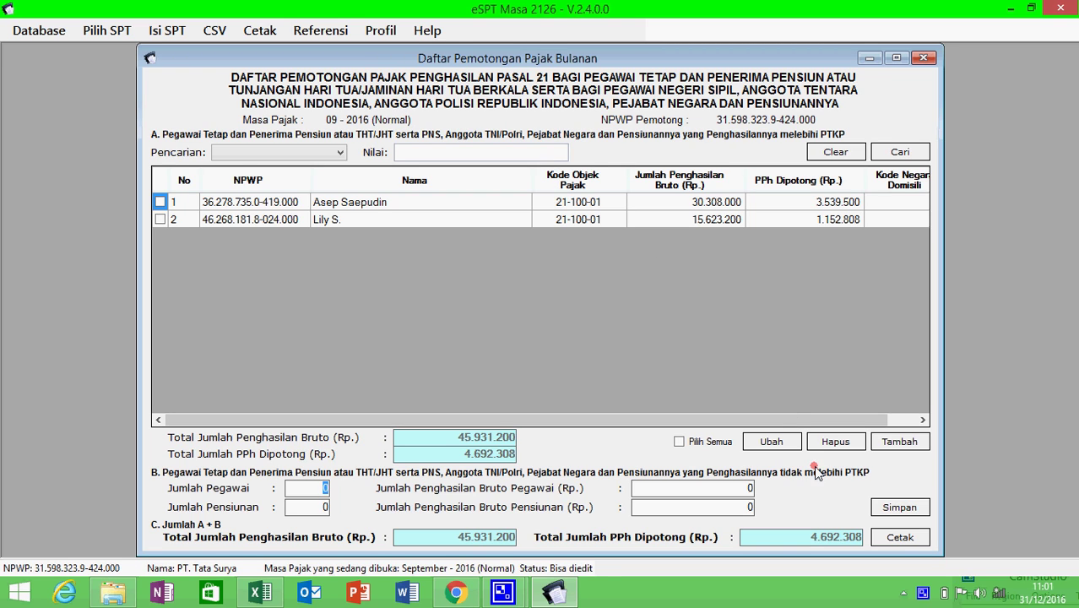
- Save Part B with zero below-PTKP employees, confirm the message, and close the monthly list
left_click(900, 508)
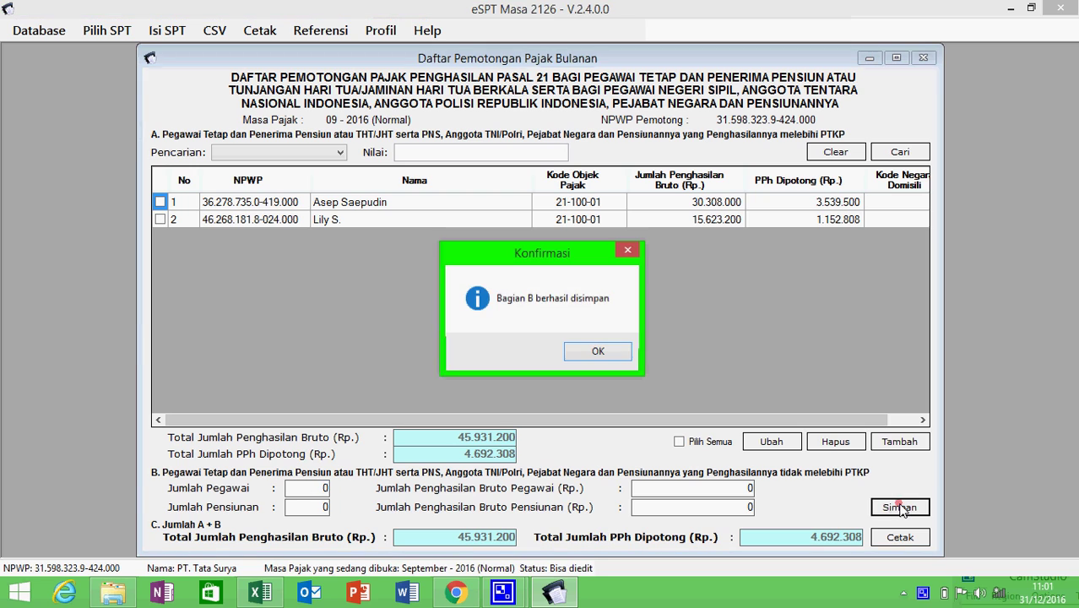
left_click(596, 351)
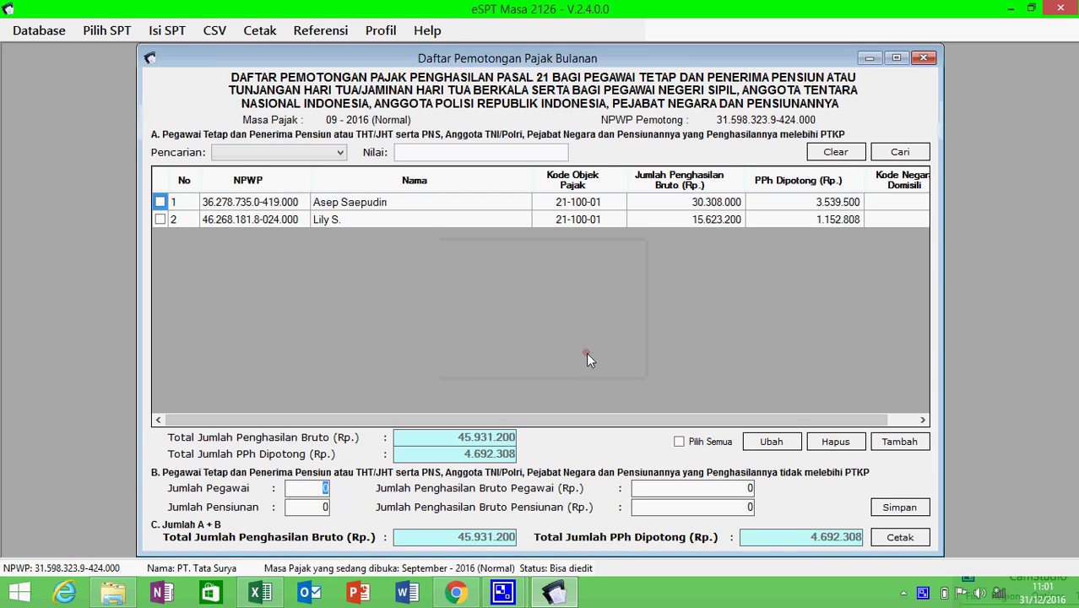
left_click(922, 56)
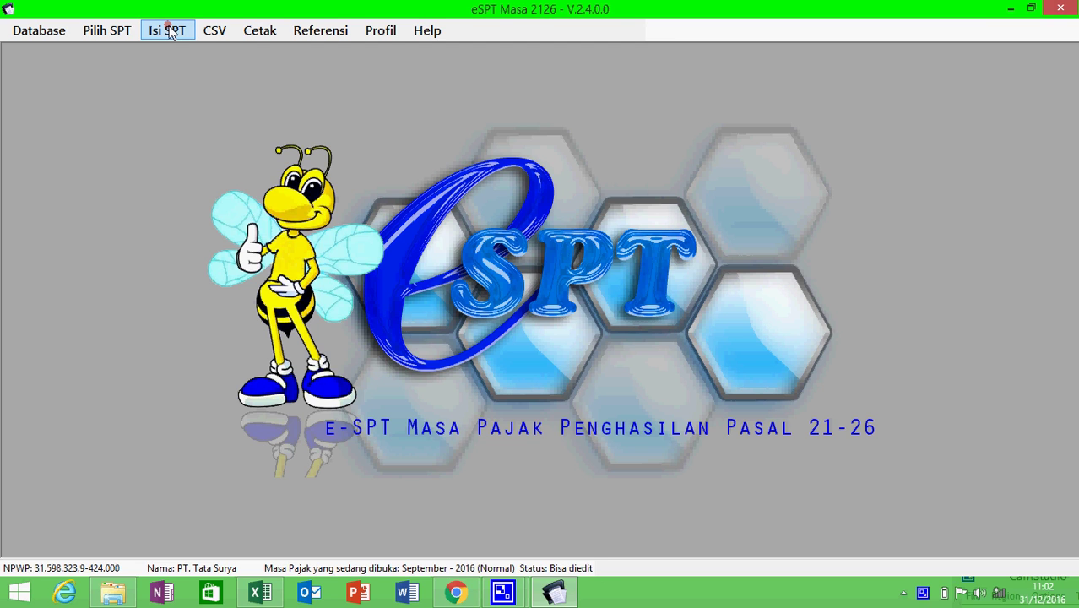
- Open the SPT Induk 1721 form and review tabs B.2, C, D and E (declaration)
left_click(169, 32)
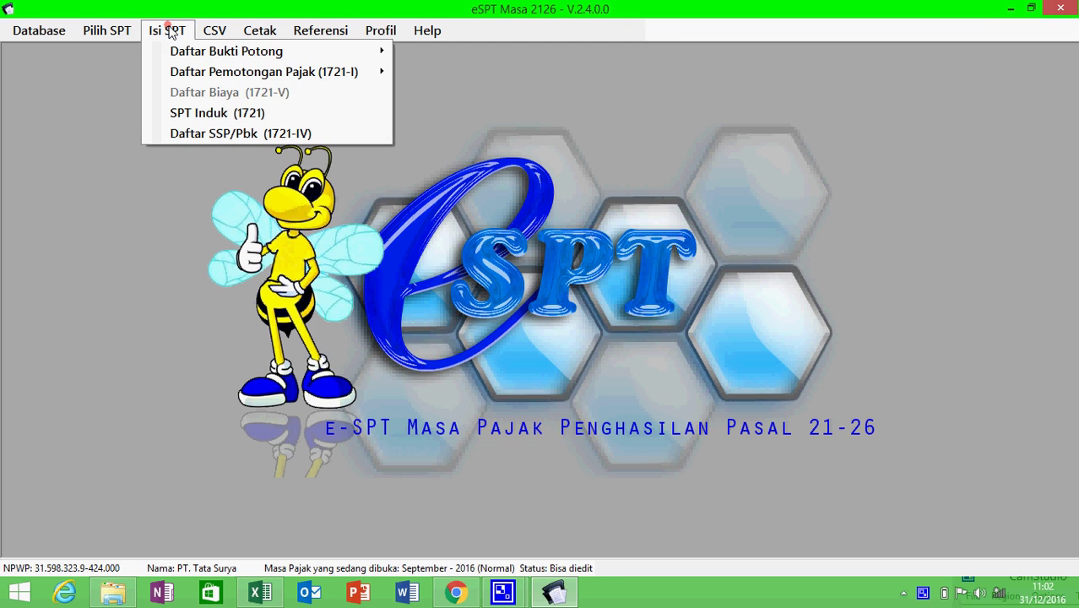
left_click(212, 114)
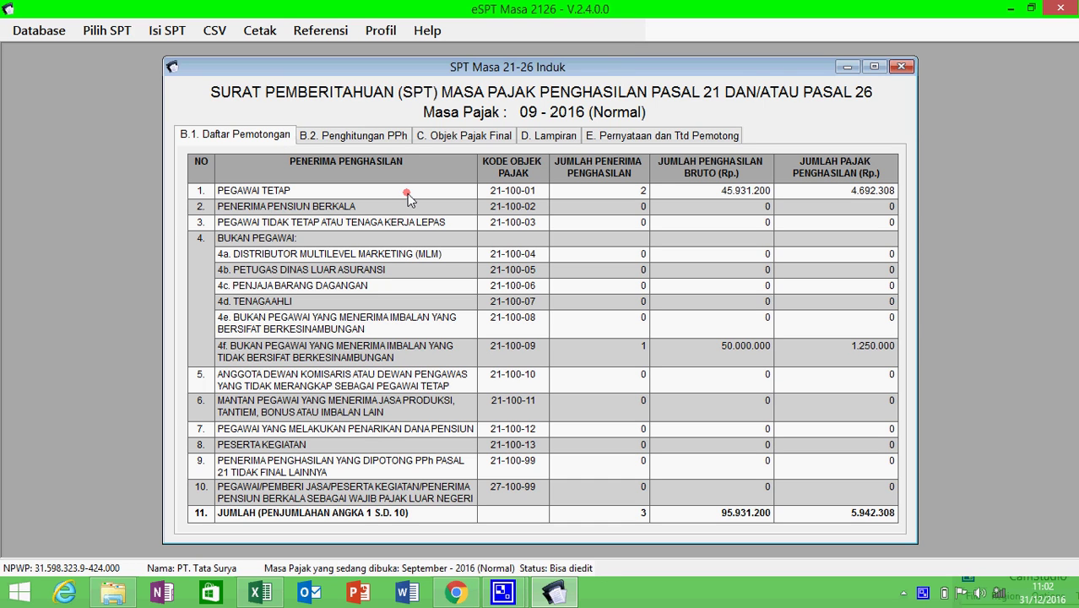
left_click(382, 139)
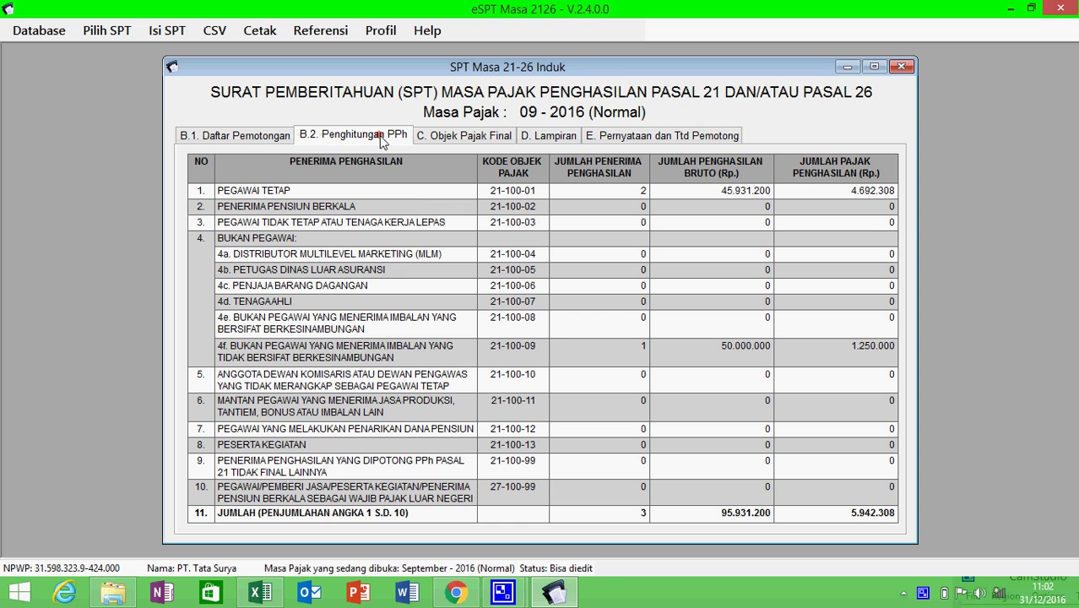
left_click(461, 142)
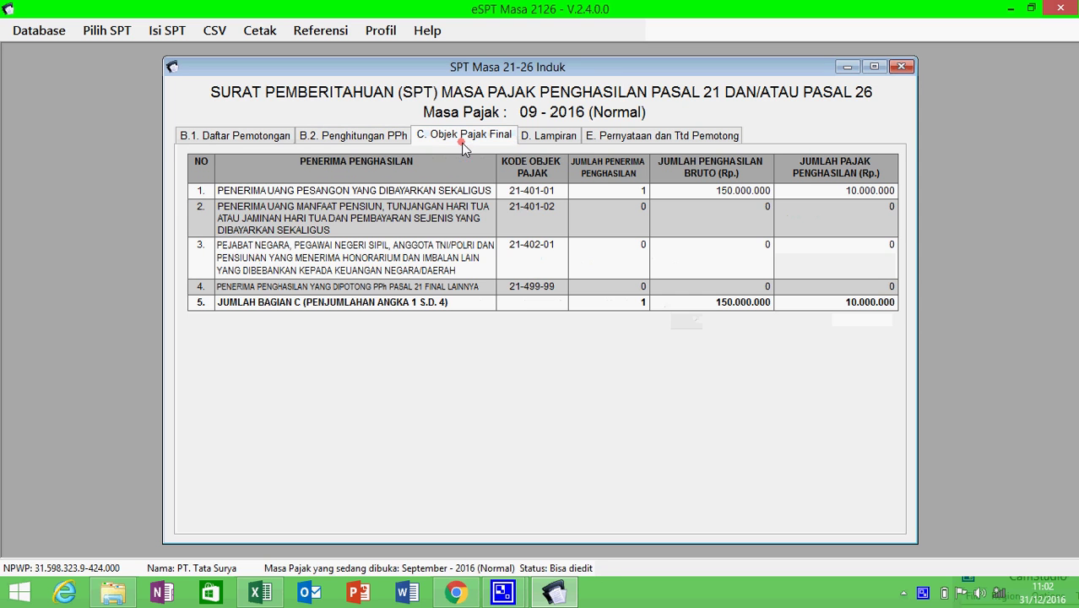
left_click(532, 140)
left_click(603, 141)
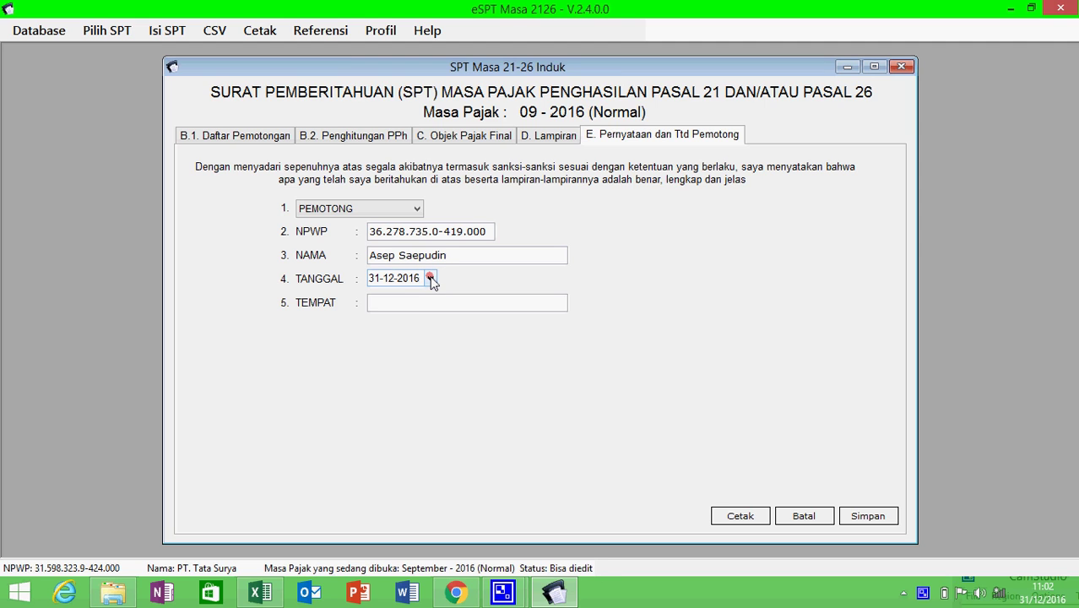
- Date the declaration 03-10-2016 and enter Bandung as the place of signing
left_click(430, 279)
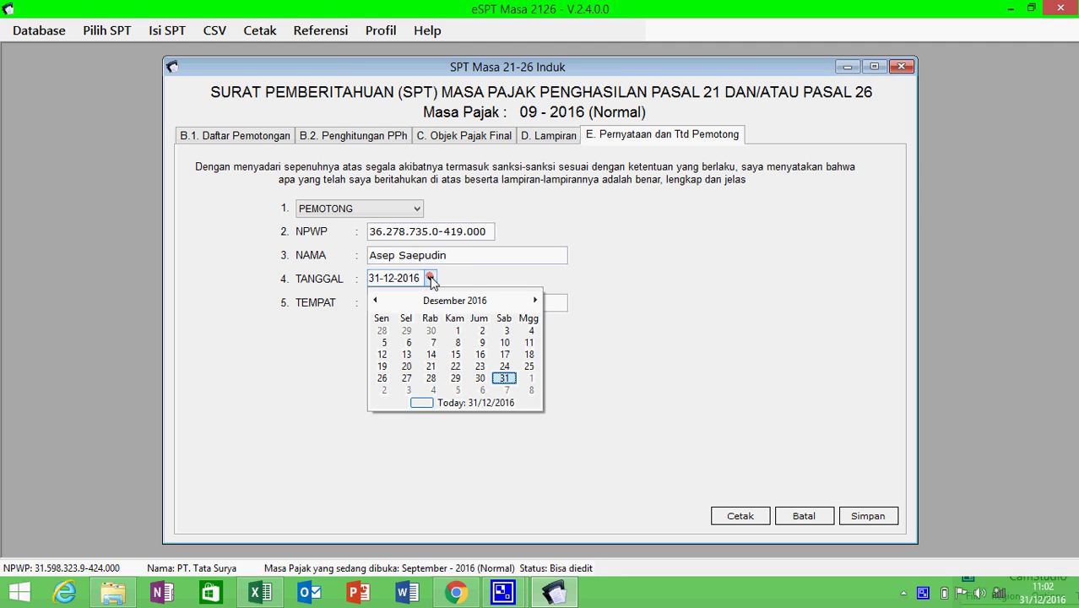
left_click(376, 300)
left_click(376, 301)
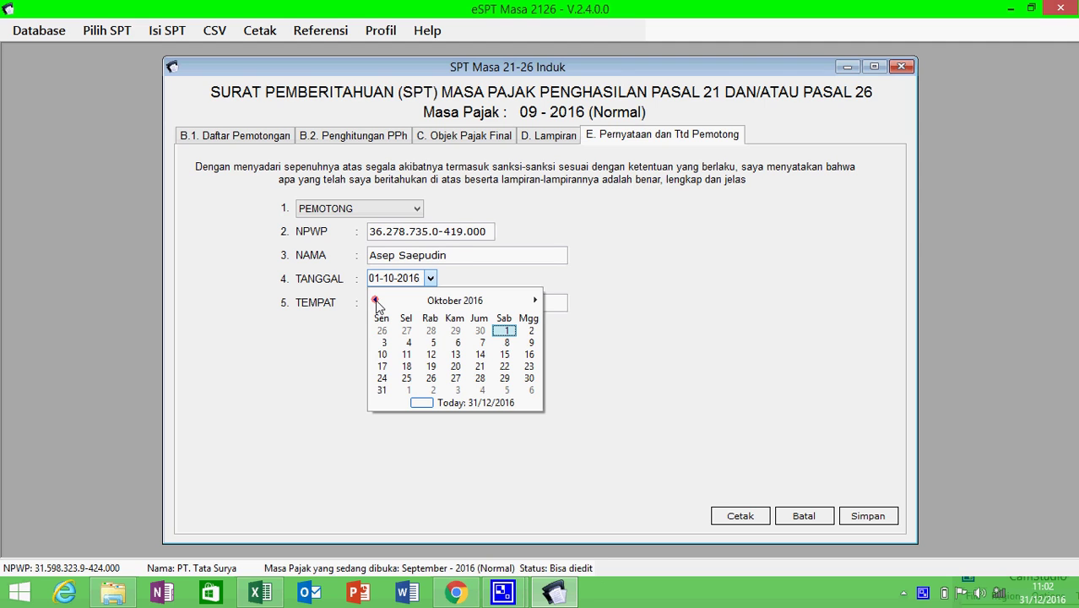
left_click(375, 301)
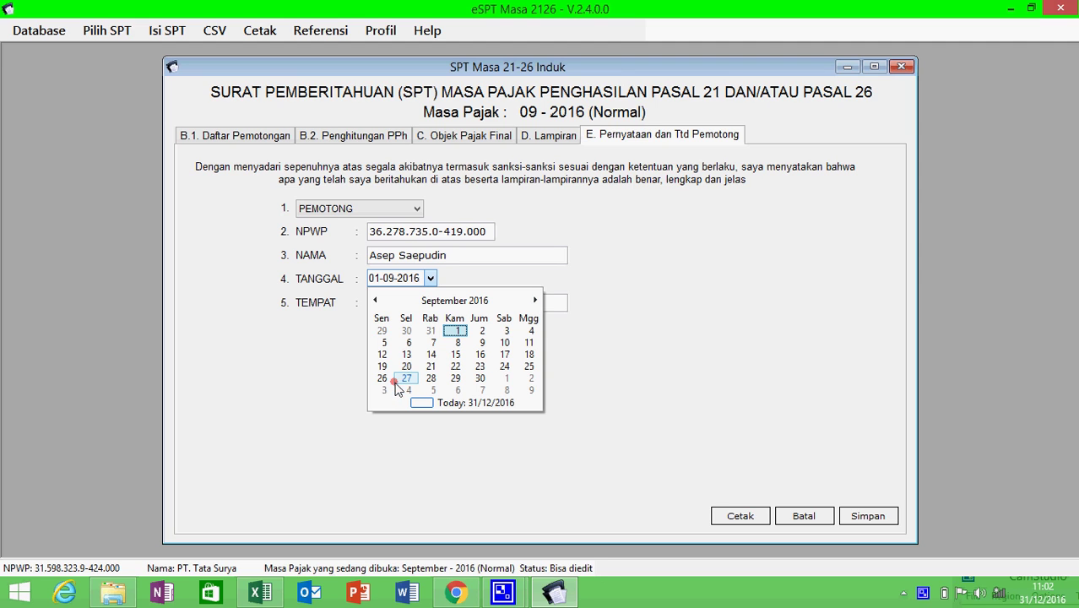
left_click(533, 302)
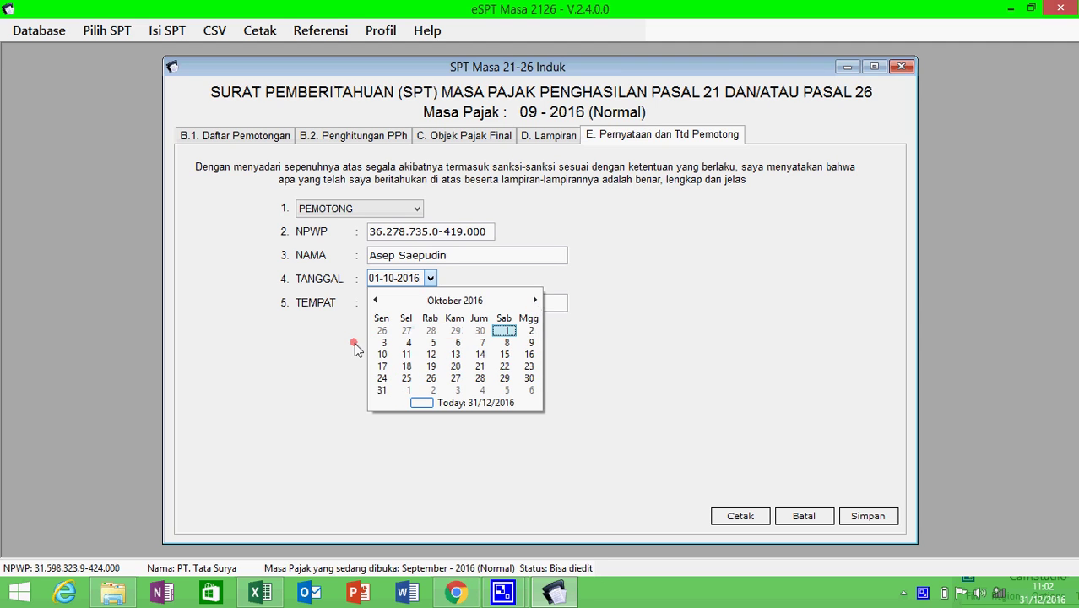
left_click(383, 342)
left_click(426, 313)
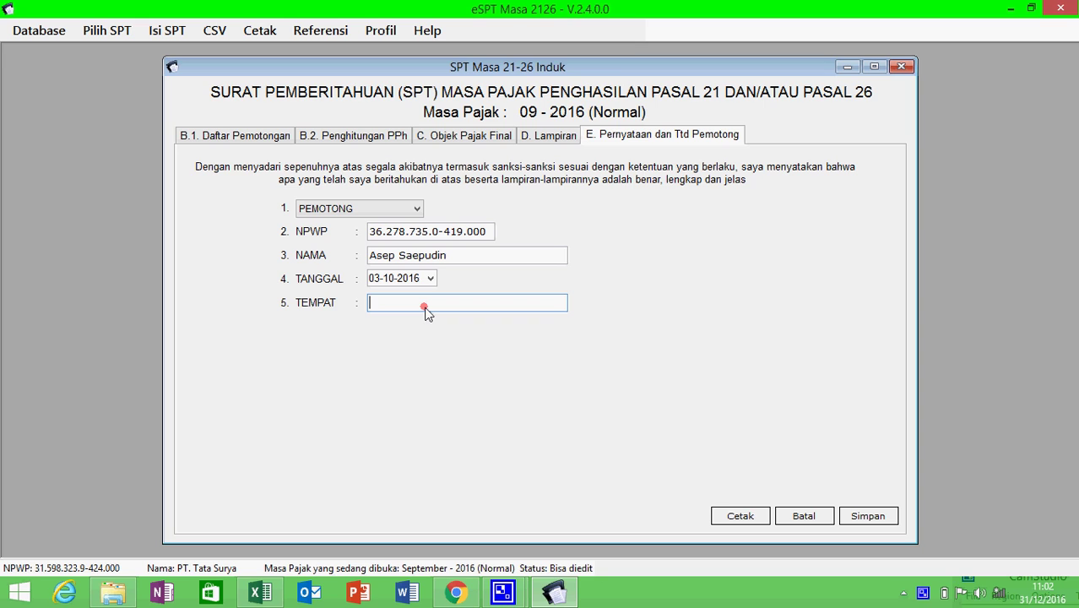
type("Bandung")
- Save the SPT Induk, confirm the message, and close the form
left_click(873, 517)
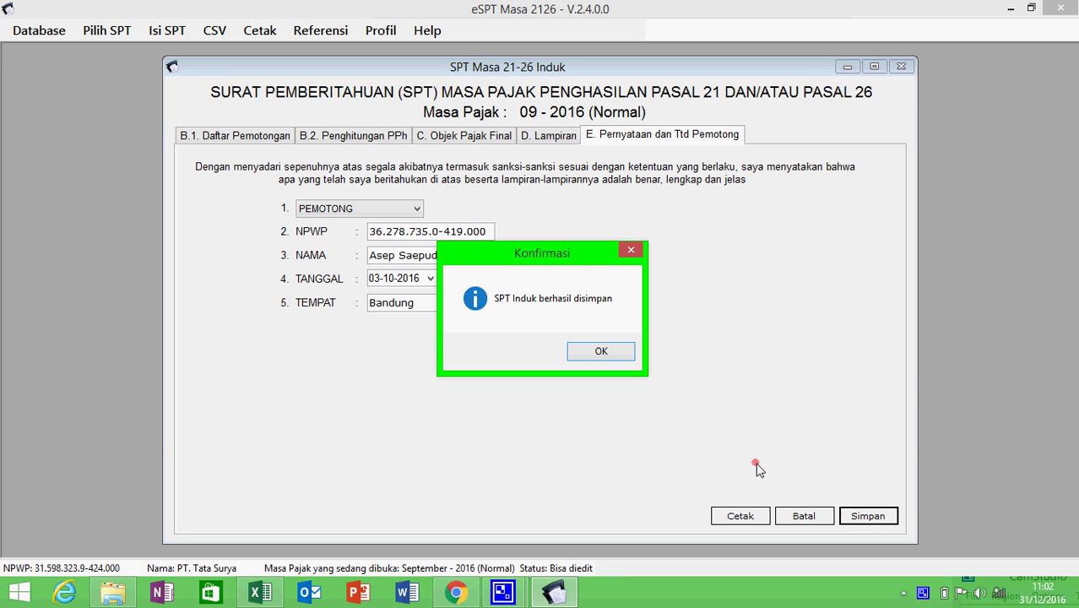
left_click(608, 353)
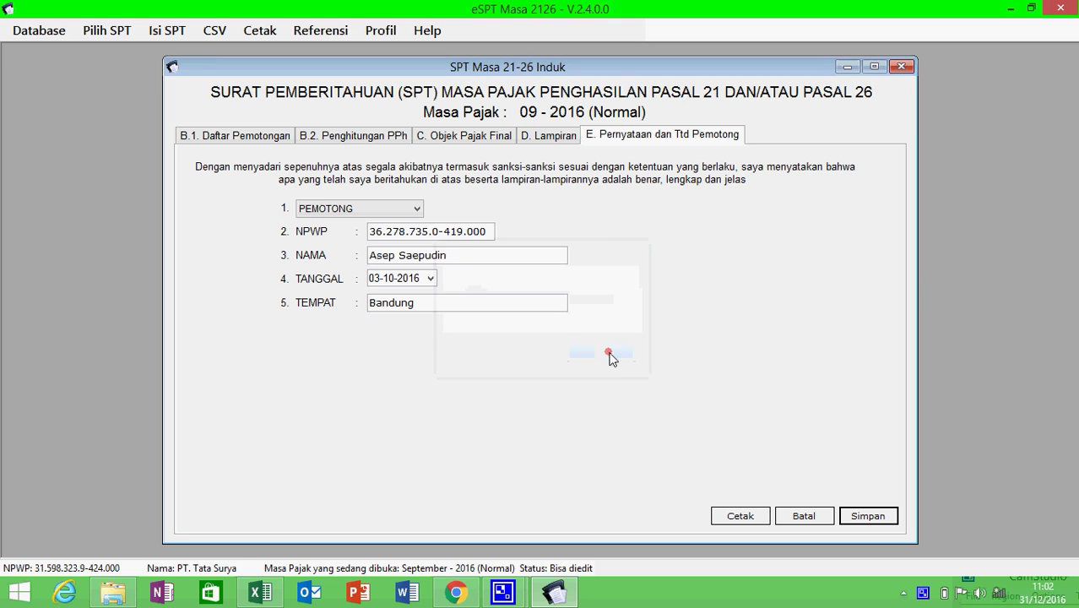
left_click(902, 66)
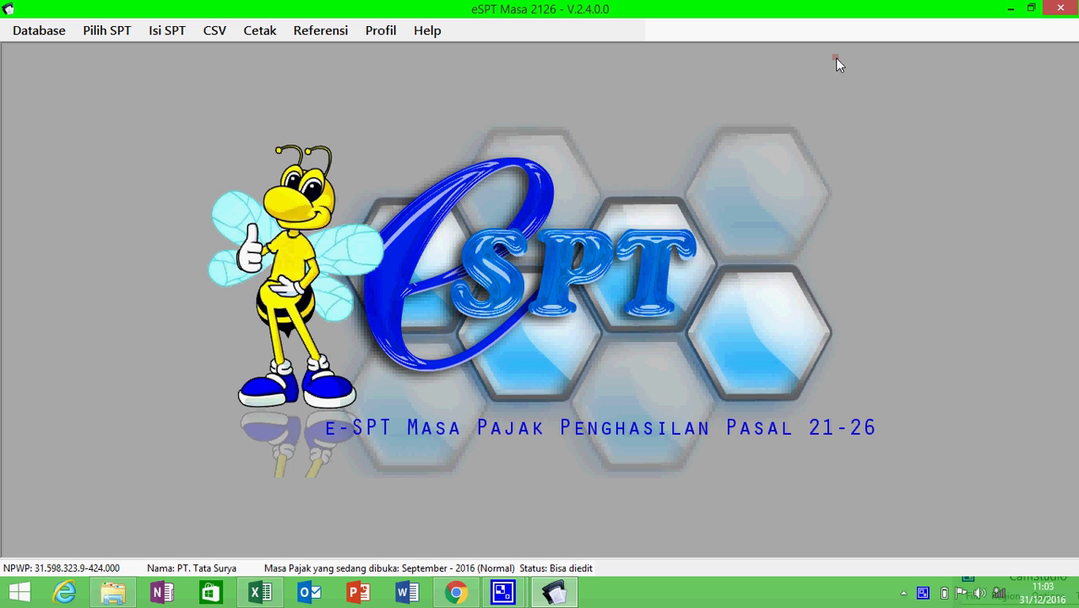
left_click(263, 30)
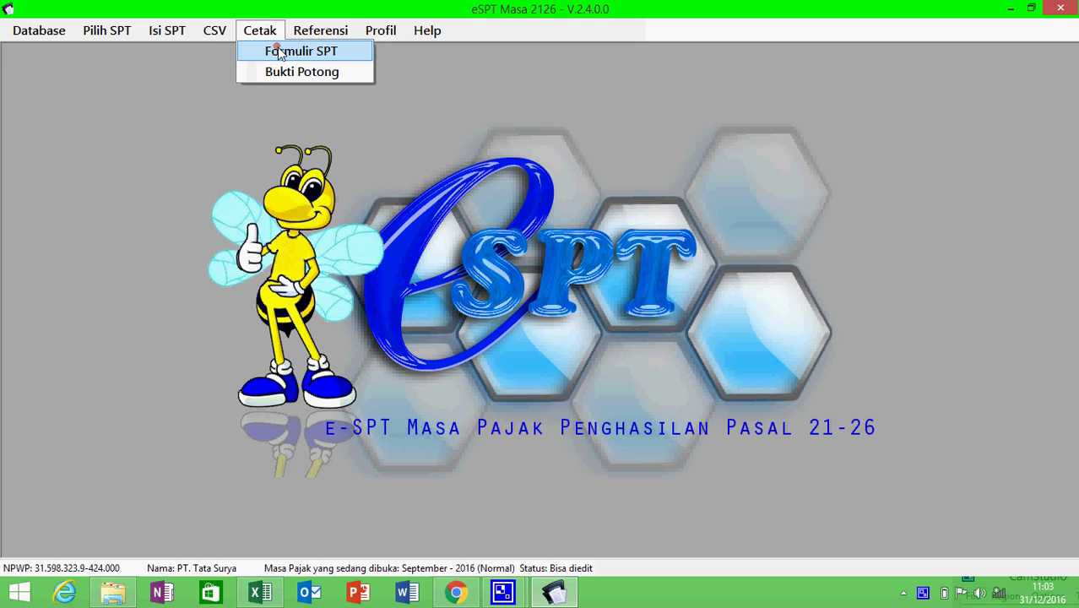
left_click(280, 51)
left_click(420, 242)
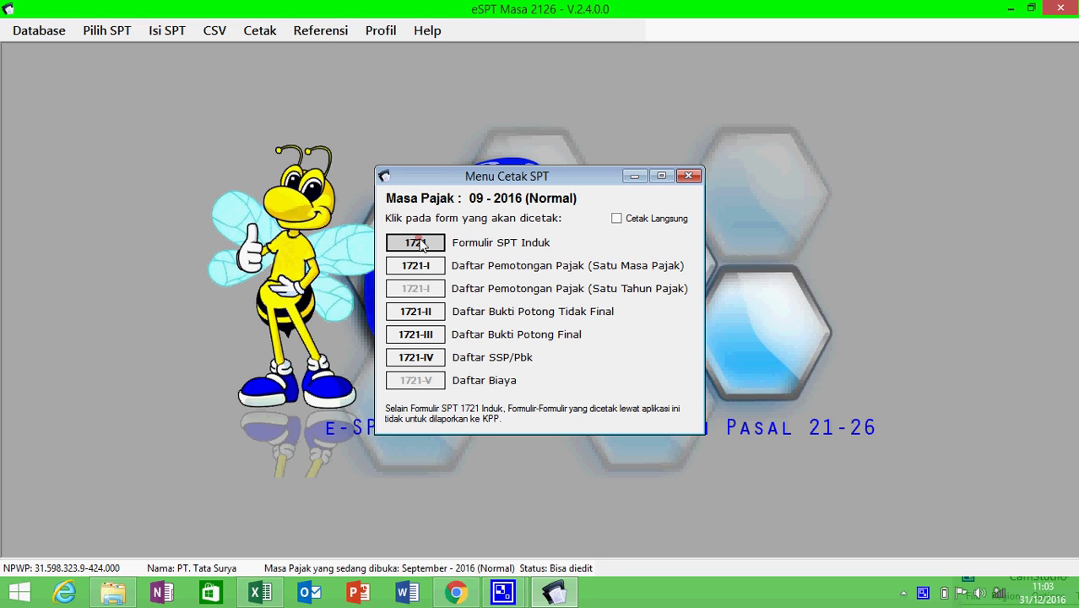
left_click(431, 243)
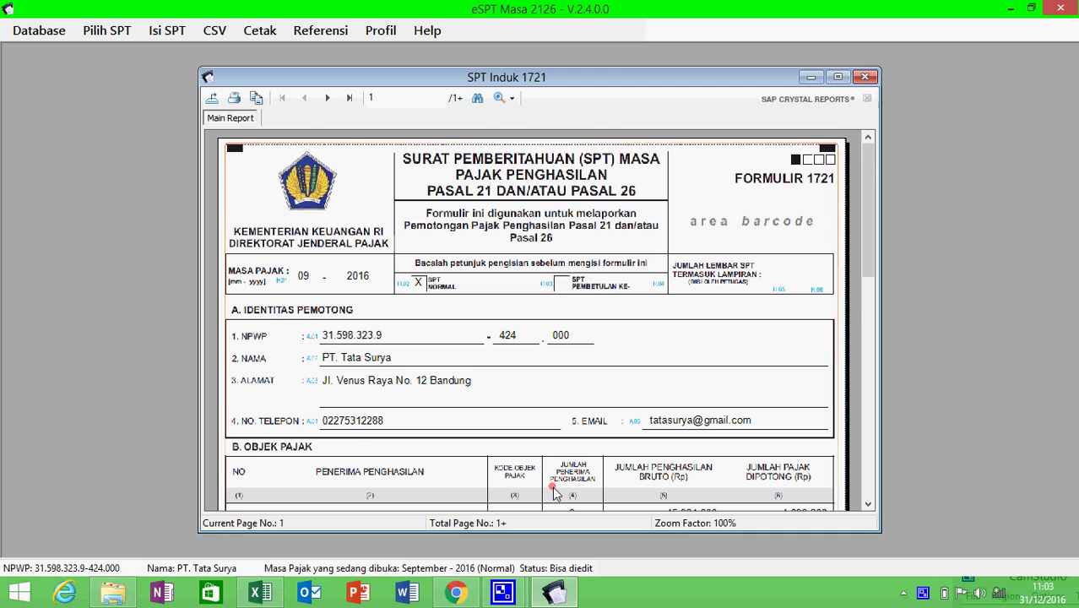
scroll(555, 494, "down", 1)
scroll(555, 494, "up", 1)
scroll(555, 494, "down", 1)
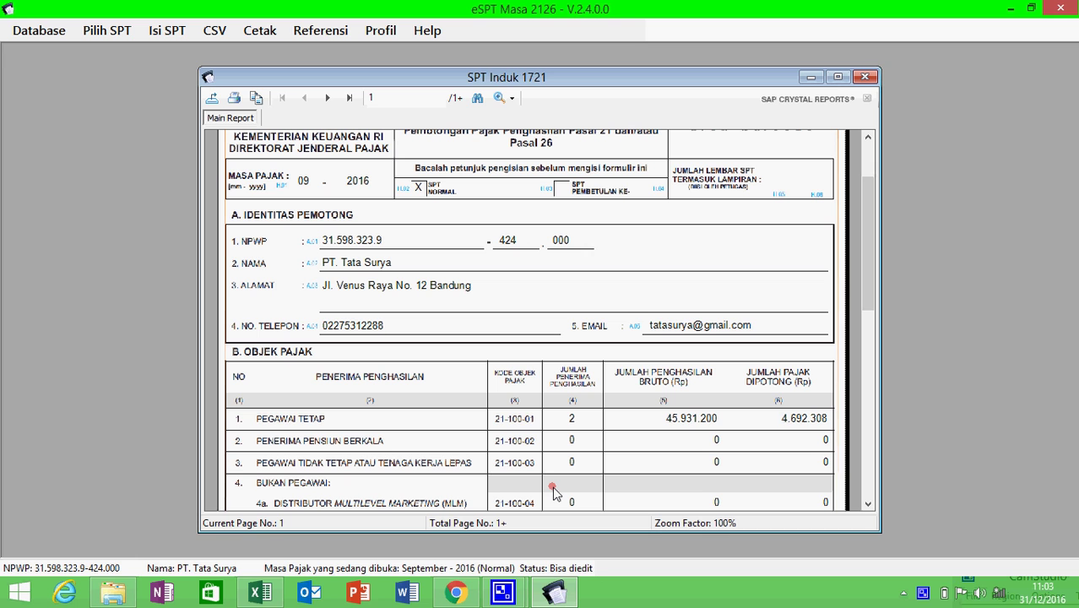
scroll(555, 494, "down", 2)
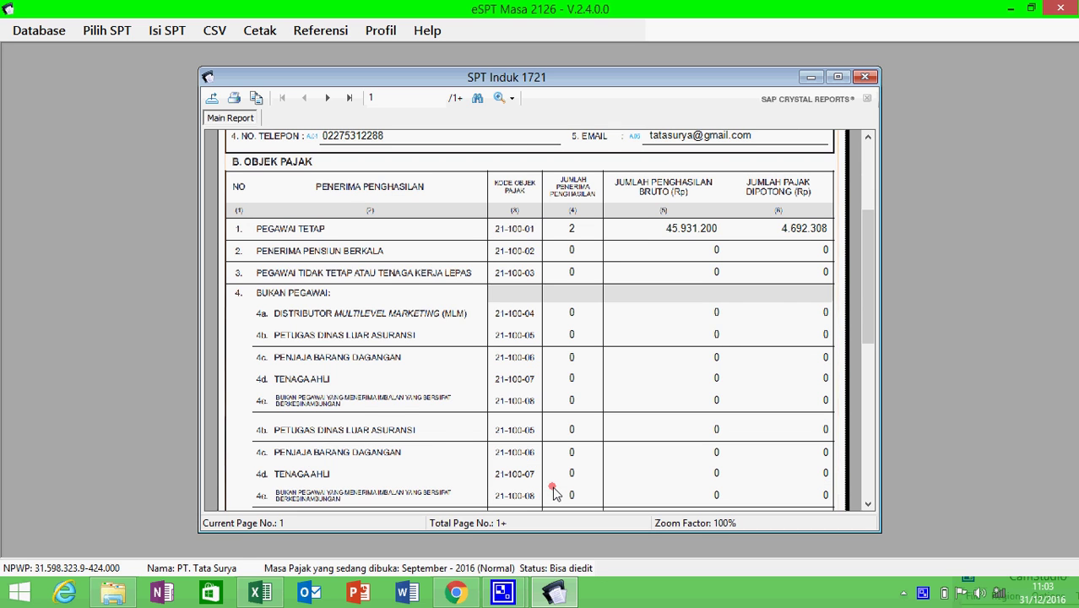
scroll(555, 494, "down", 5)
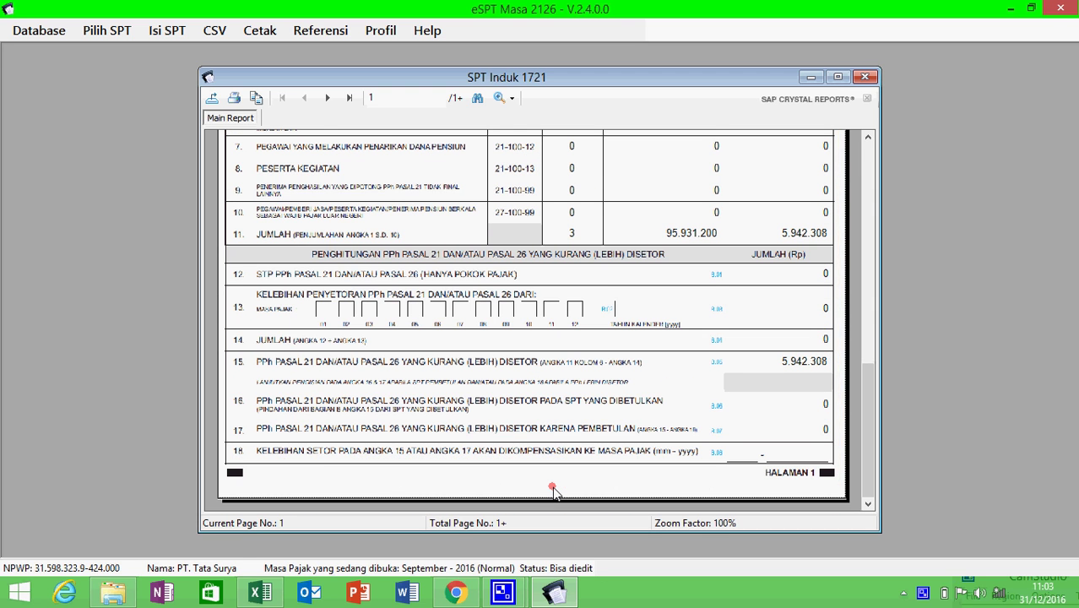
scroll(554, 491, "up", 8)
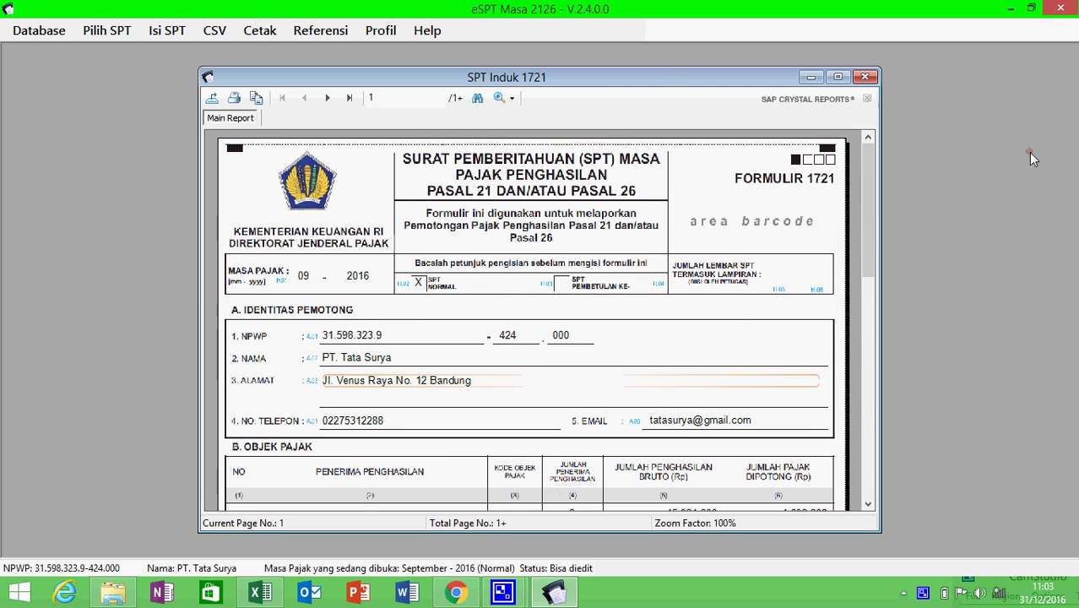
left_click(865, 76)
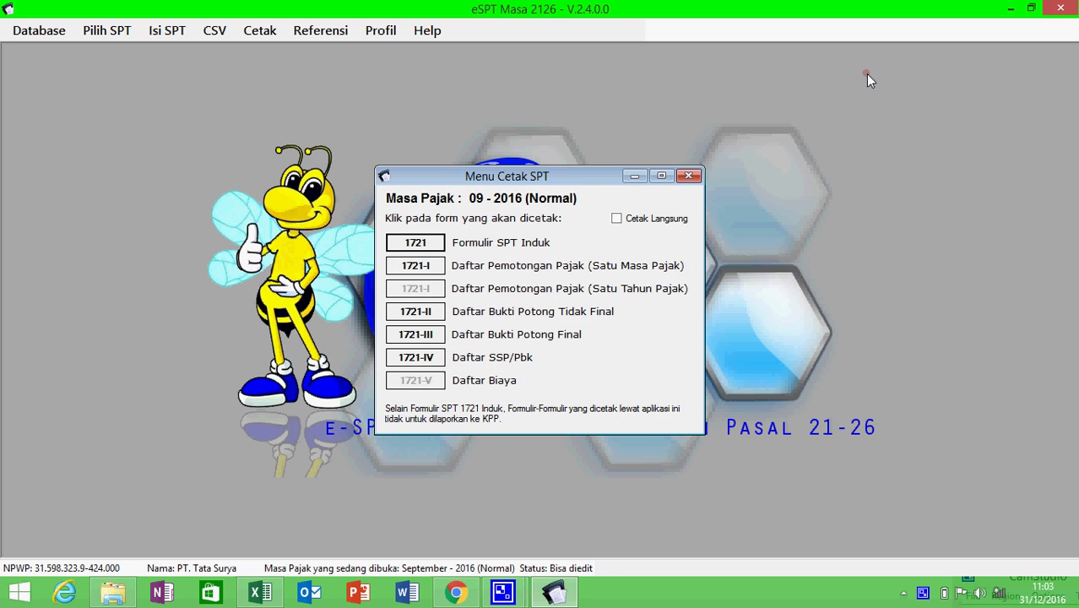
left_click(689, 175)
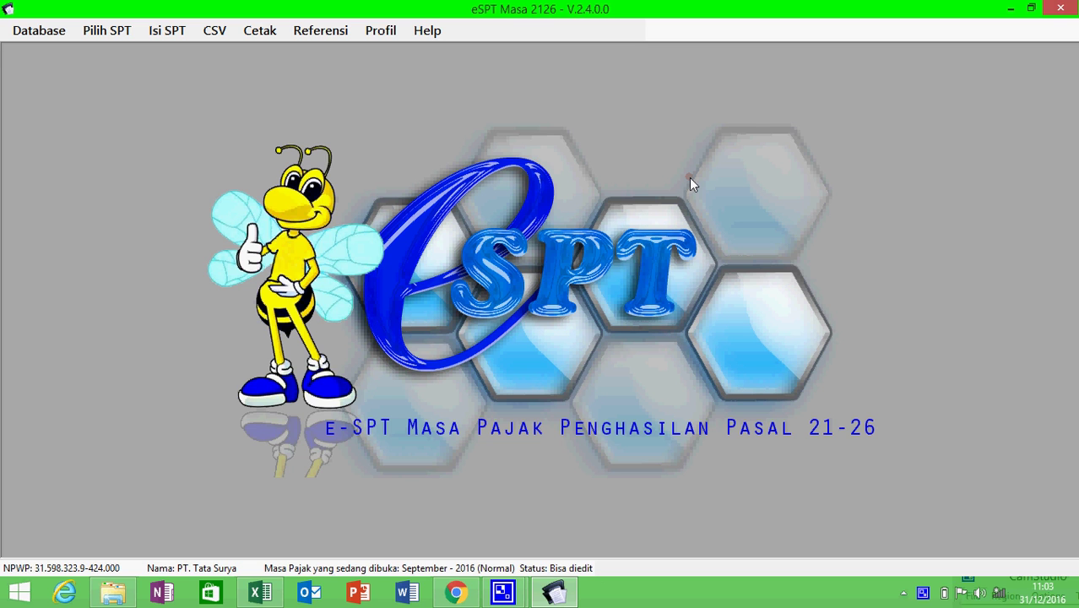
left_click(219, 36)
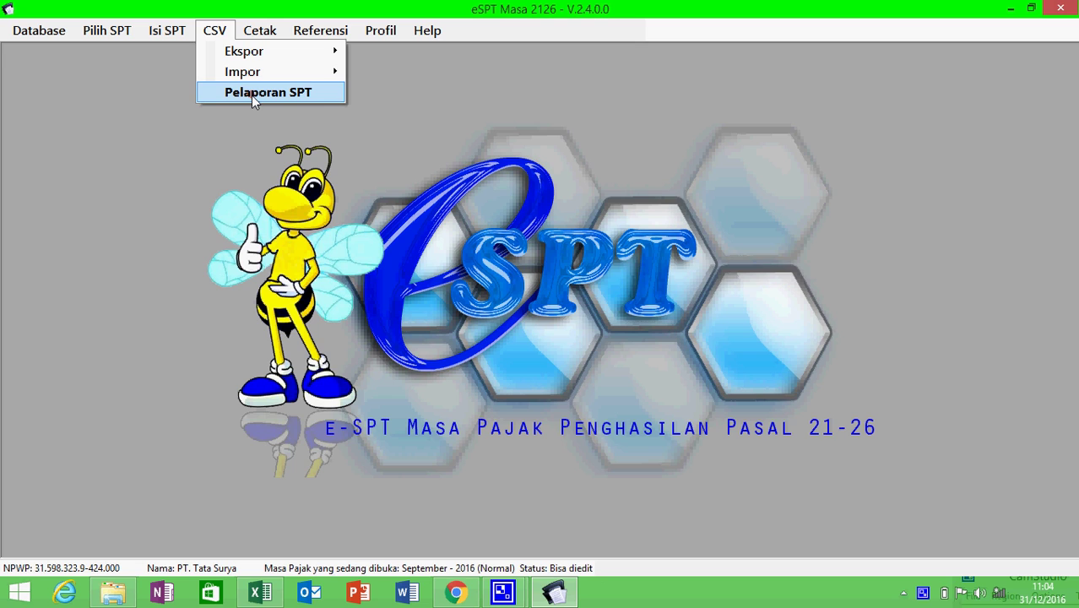
left_click(252, 93)
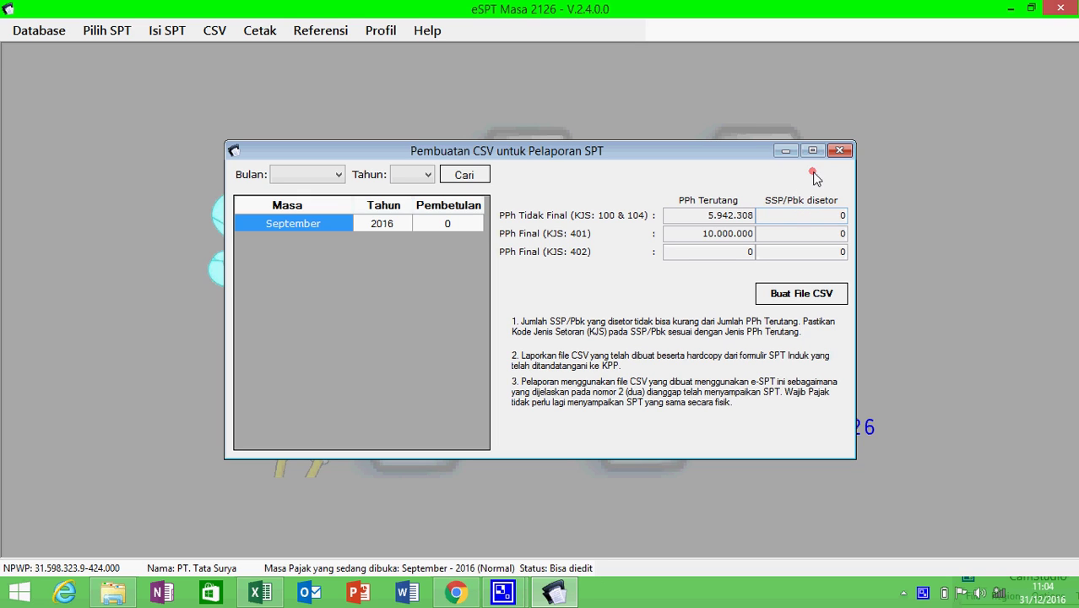
left_click(840, 152)
- Open the Daftar SSP/Pbk (1721-IV) payment slip list for 09-2016
left_click(157, 28)
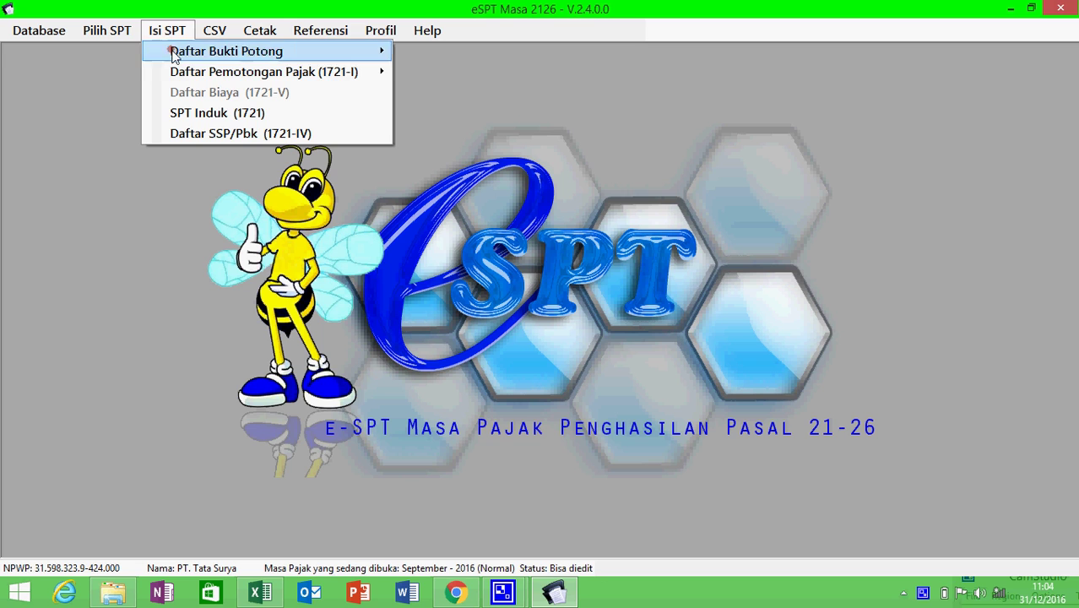
left_click(206, 134)
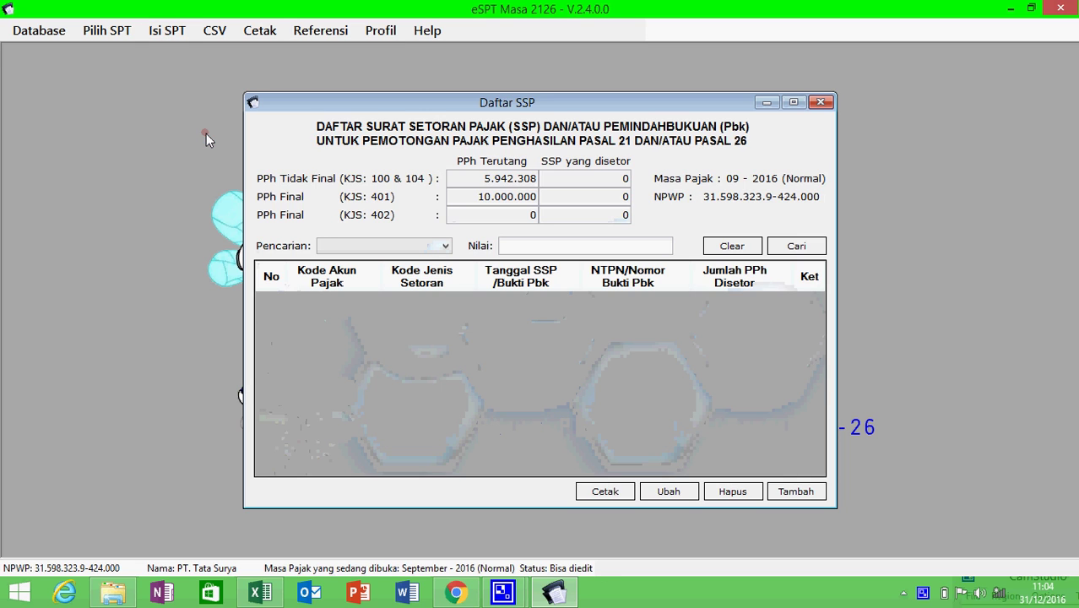
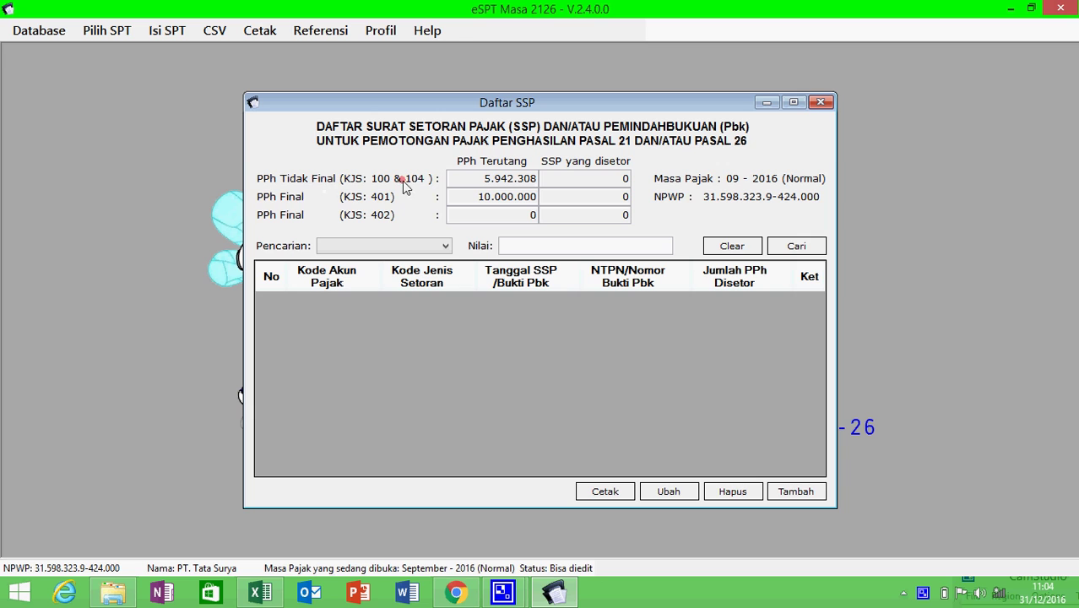
- Start a new SSP entry with account code 411121 and deposit type 100
left_click(796, 493)
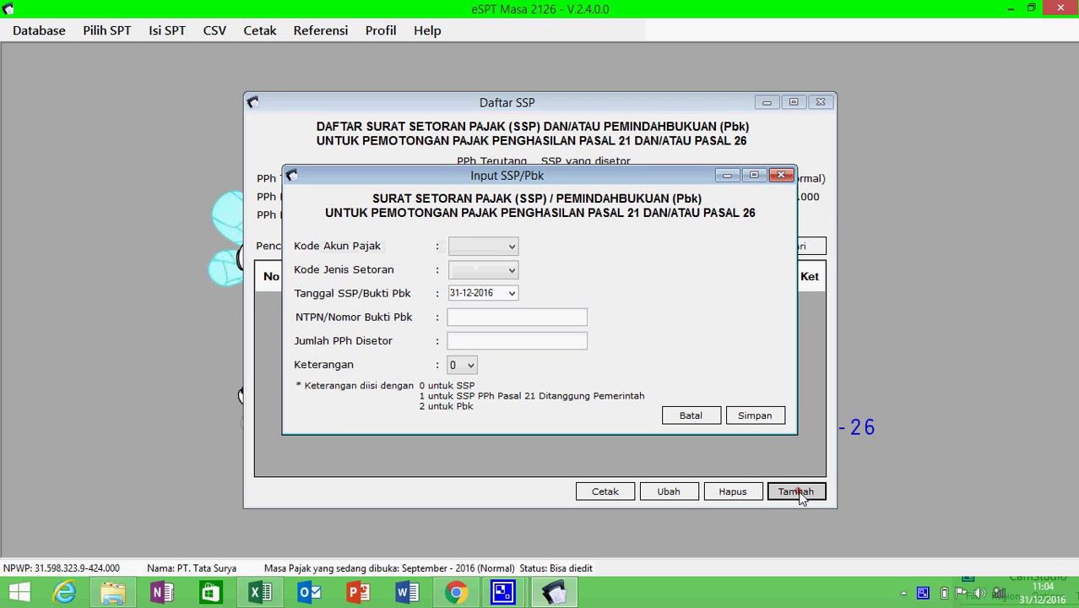
left_click(510, 247)
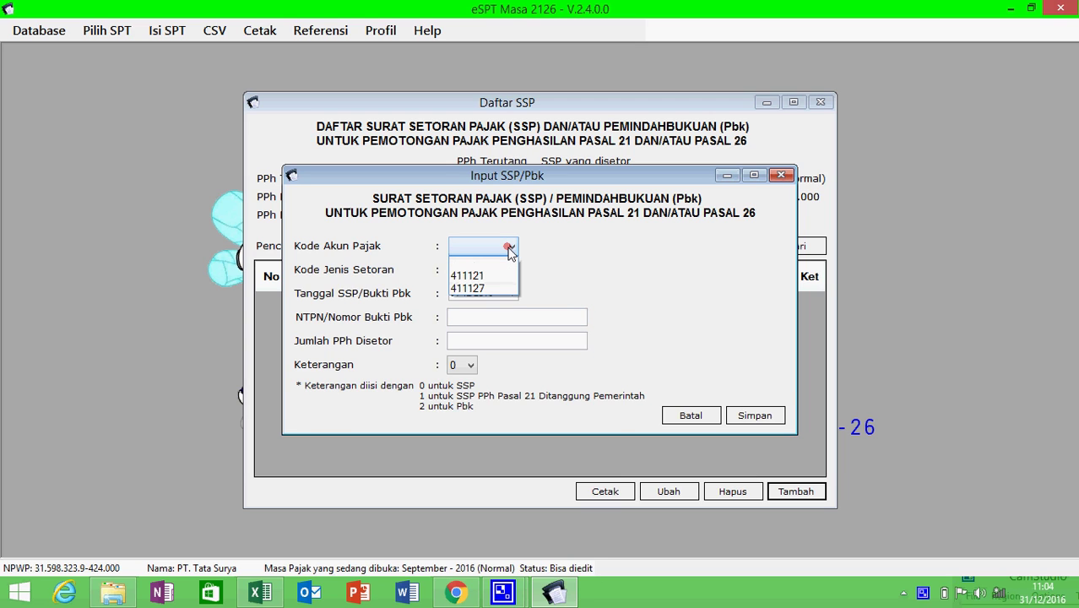
left_click(517, 185)
left_click_drag(514, 175, 502, 249)
left_click(478, 319)
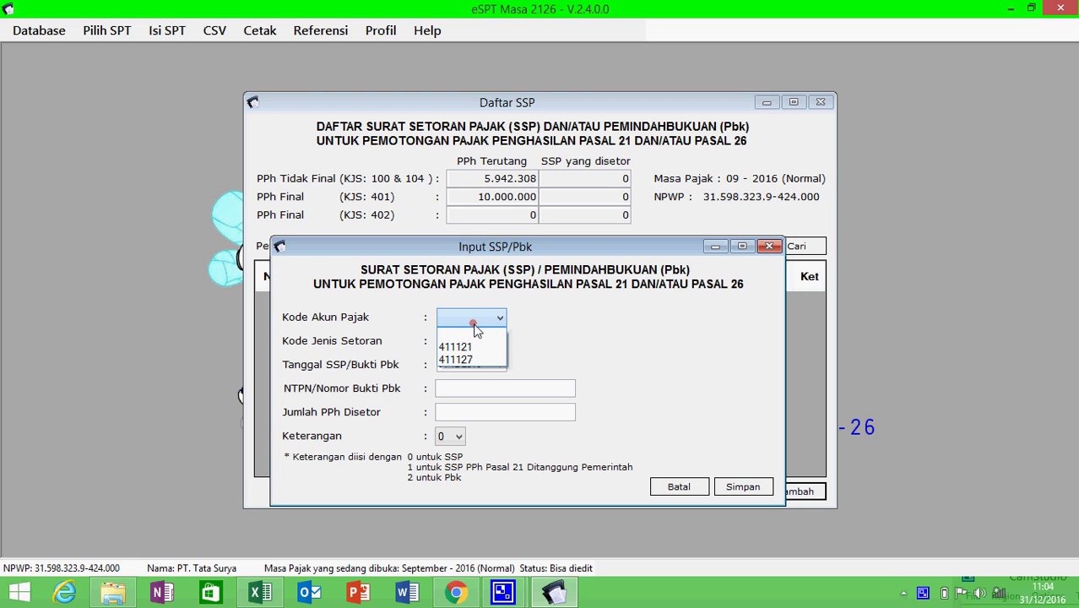
left_click(473, 347)
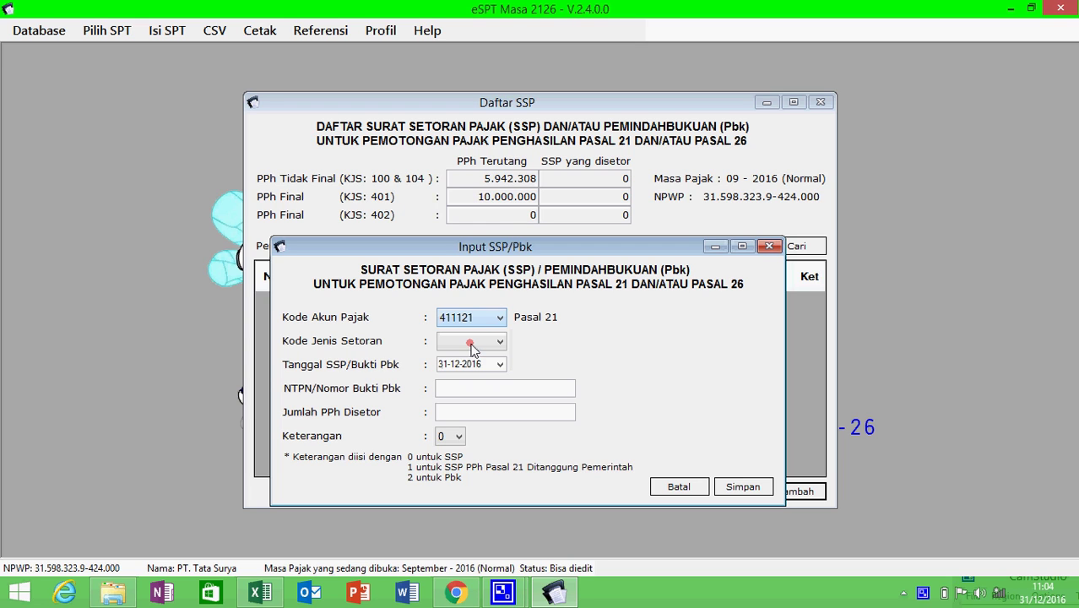
left_click(477, 343)
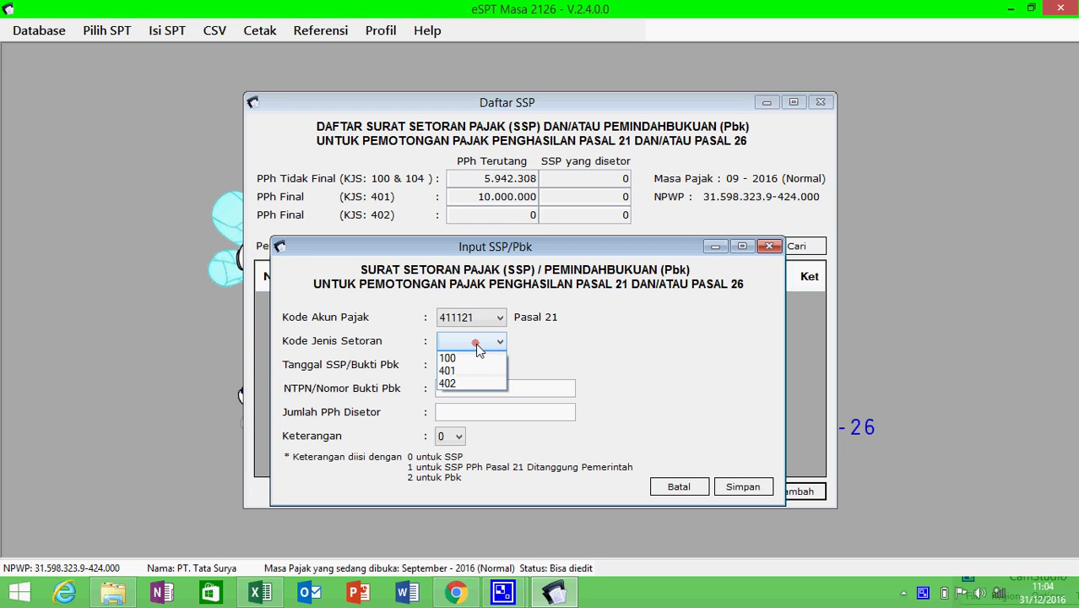
left_click(473, 359)
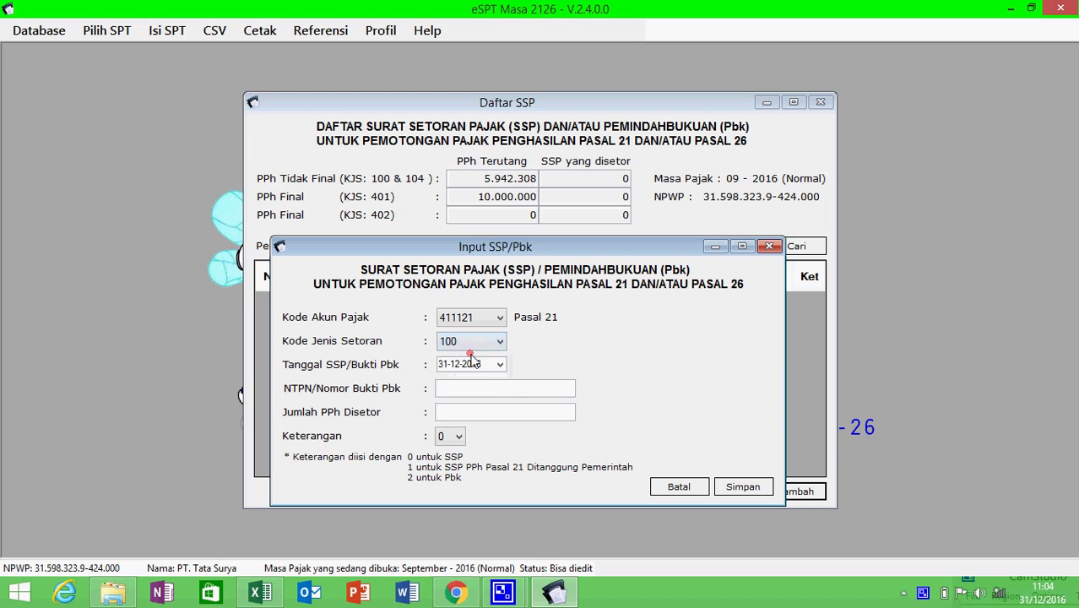
- Set the SSP payment date to 03-10-2016
left_click(498, 365)
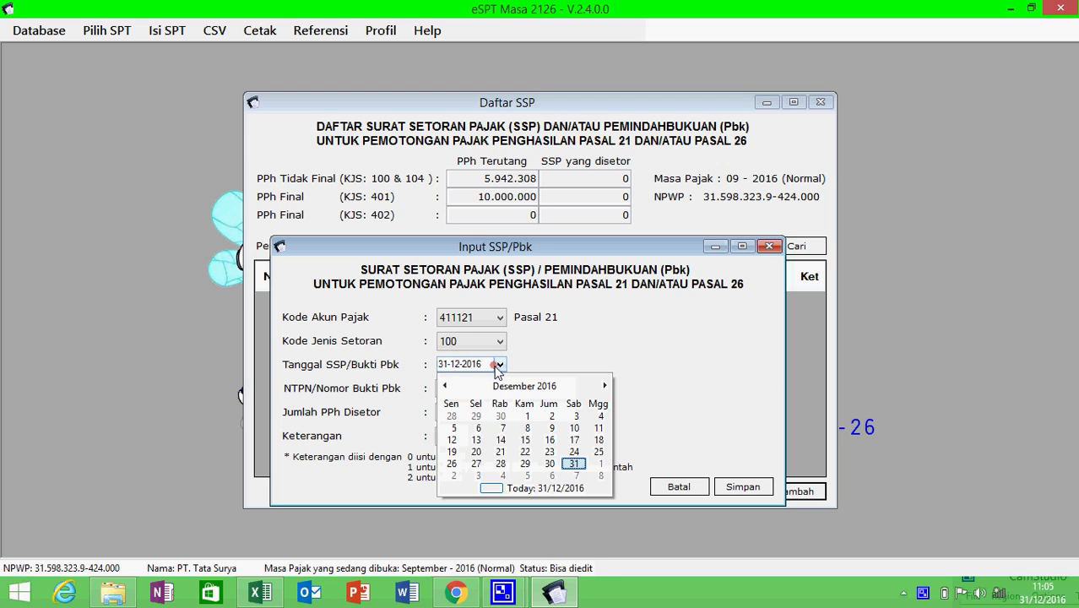
left_click(444, 385)
left_click(444, 385)
left_click(443, 385)
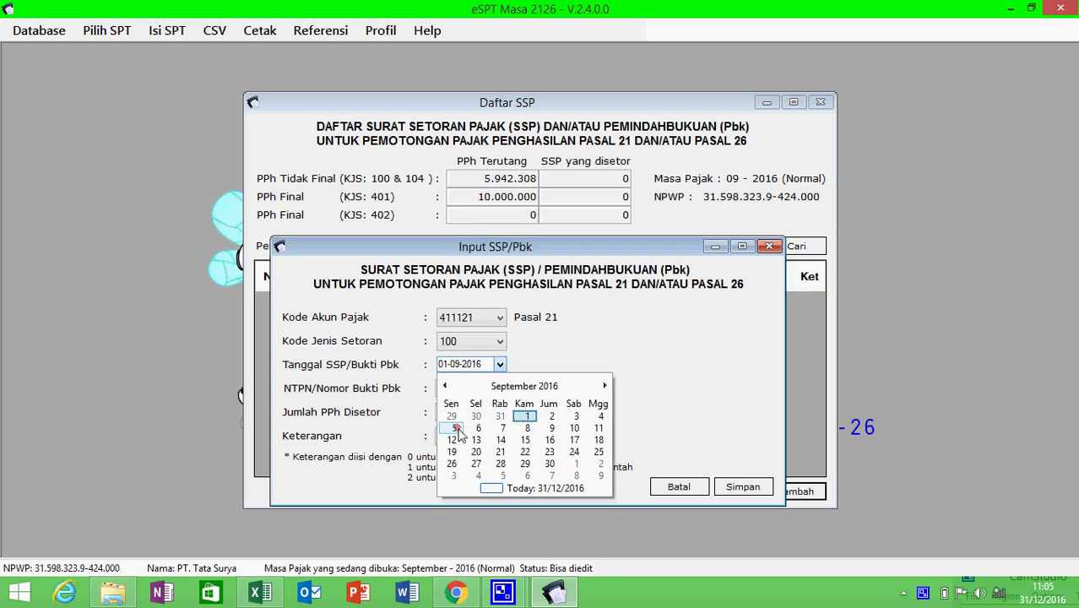
left_click(605, 385)
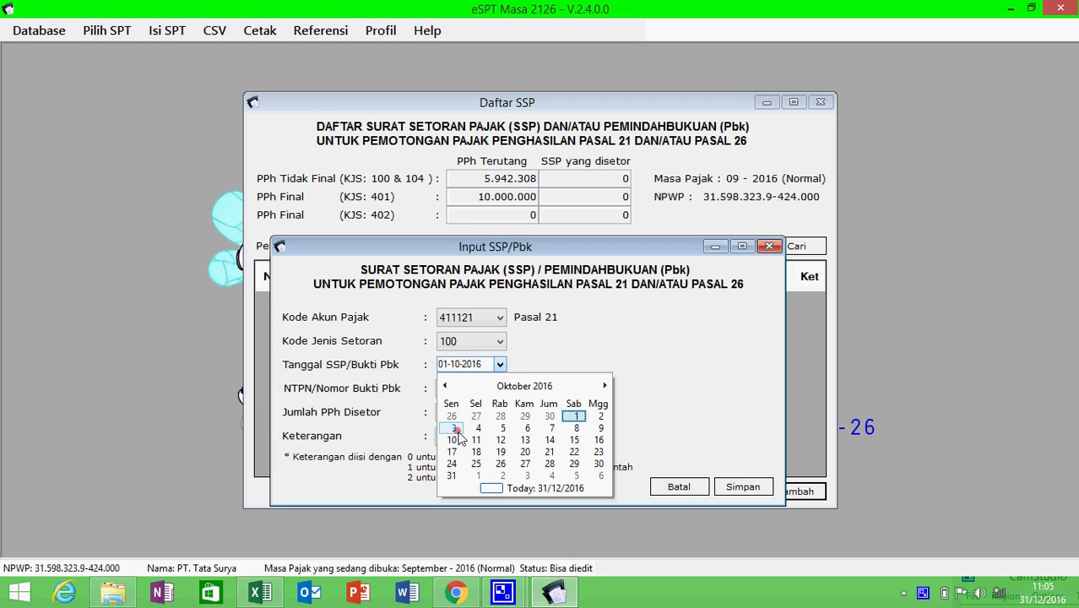
left_click(455, 429)
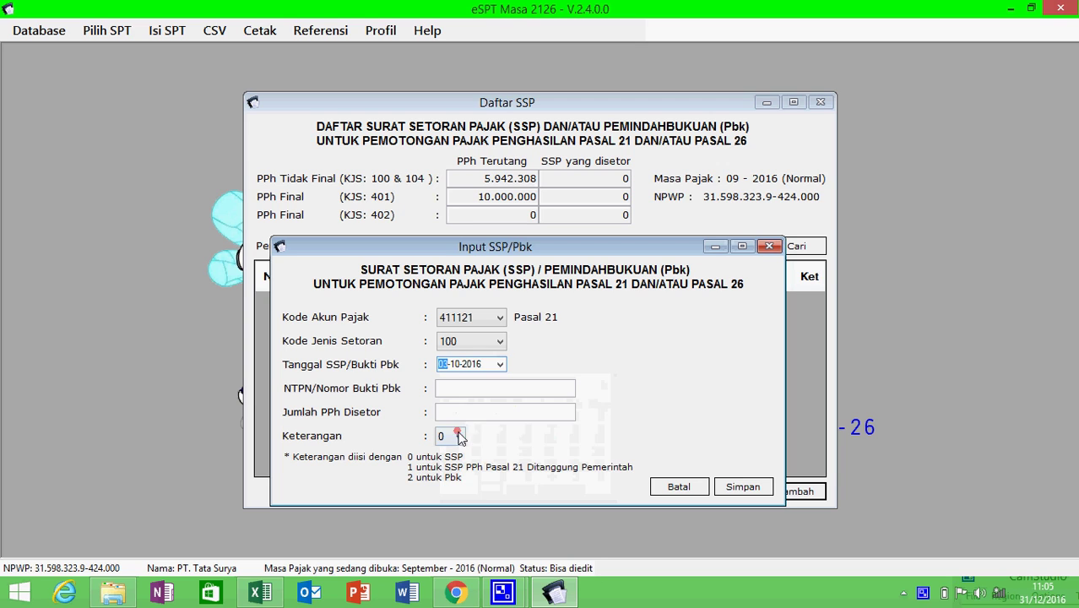
- Enter the NTPN receipt number and amount 5942308, save, and agree to add another SSP
left_click(515, 393)
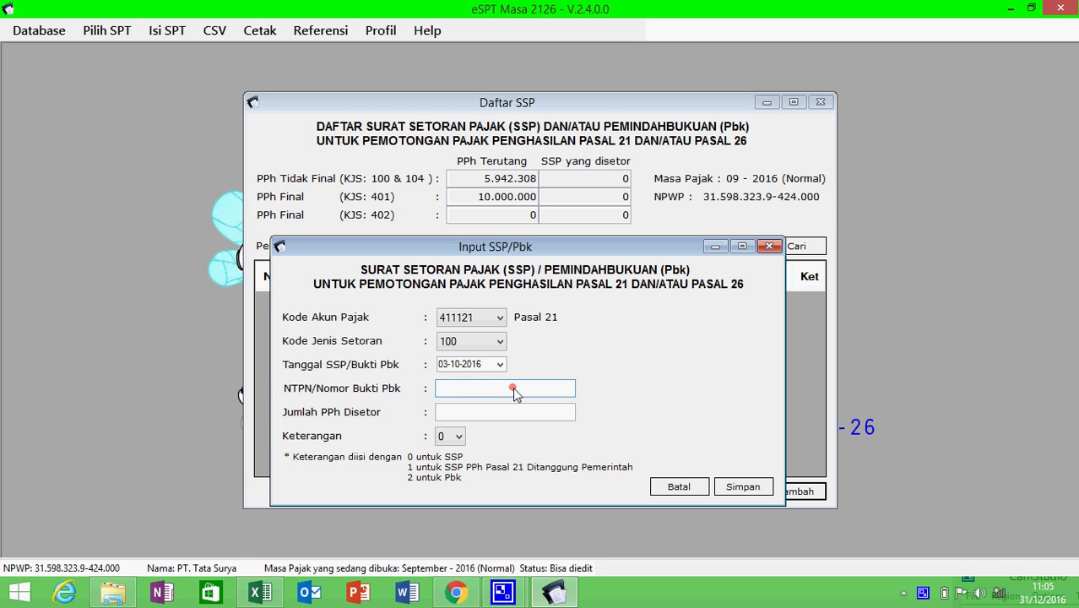
type("0000000000000001")
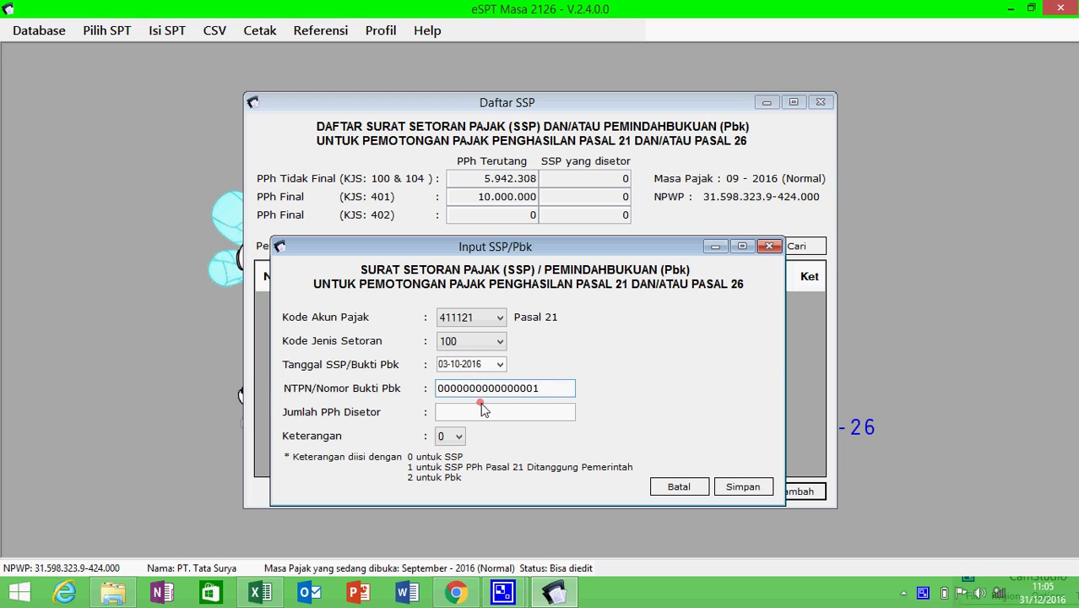
left_click(477, 412)
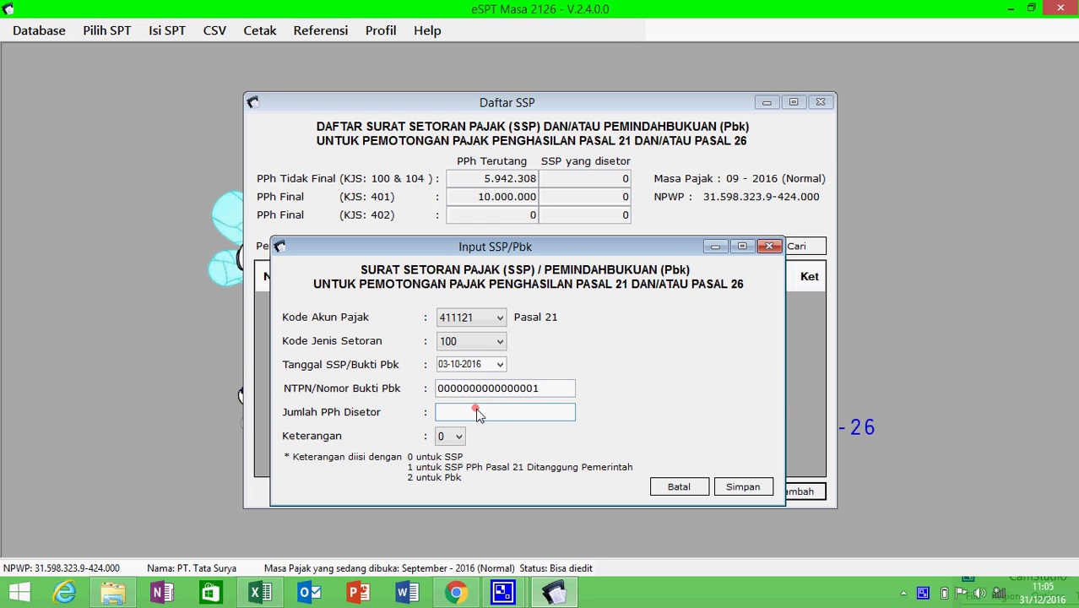
type("5942308")
left_click(731, 497)
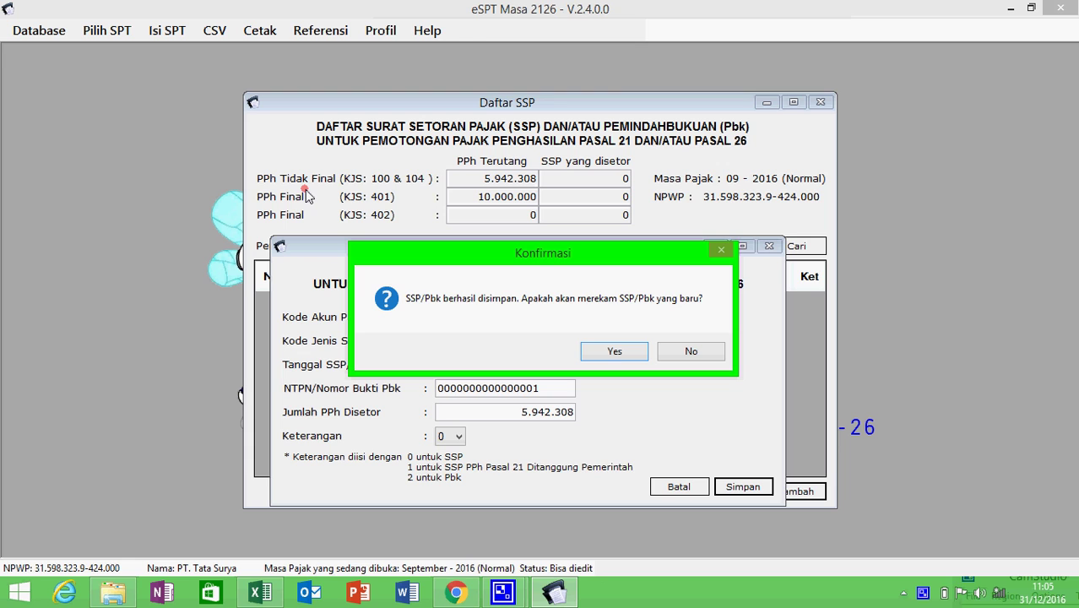
left_click(613, 354)
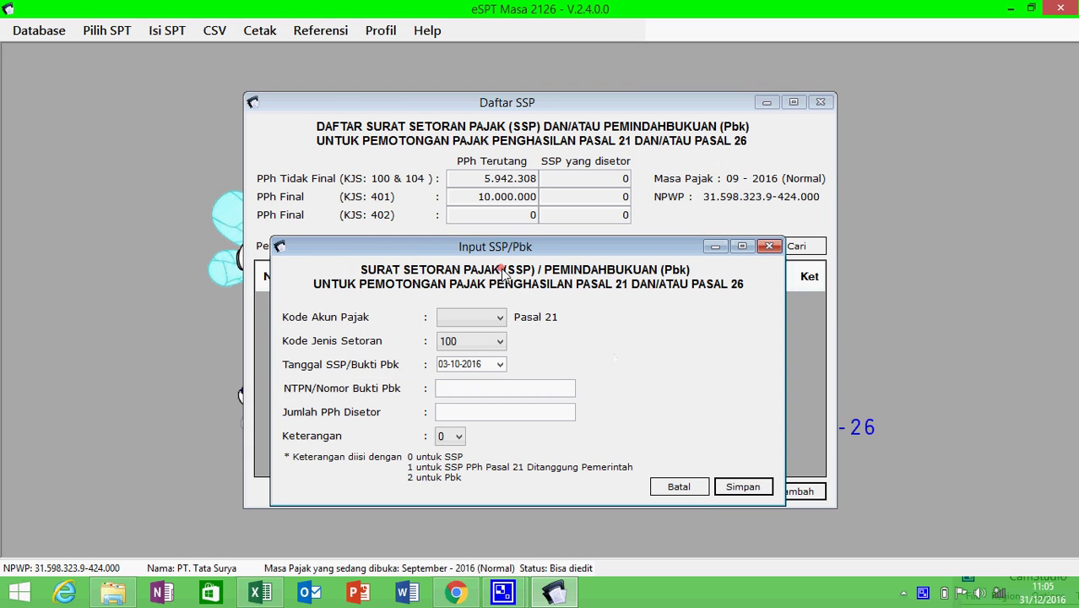
- Set the second SSP to account code 411121 with deposit type 401
left_click(490, 316)
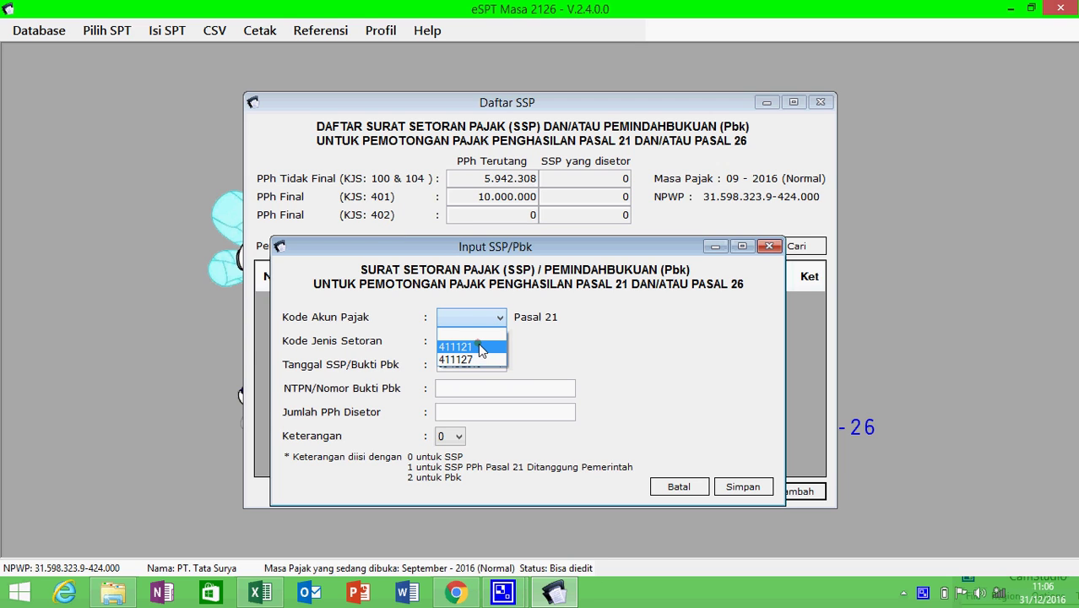
left_click(480, 347)
left_click(498, 341)
left_click(498, 342)
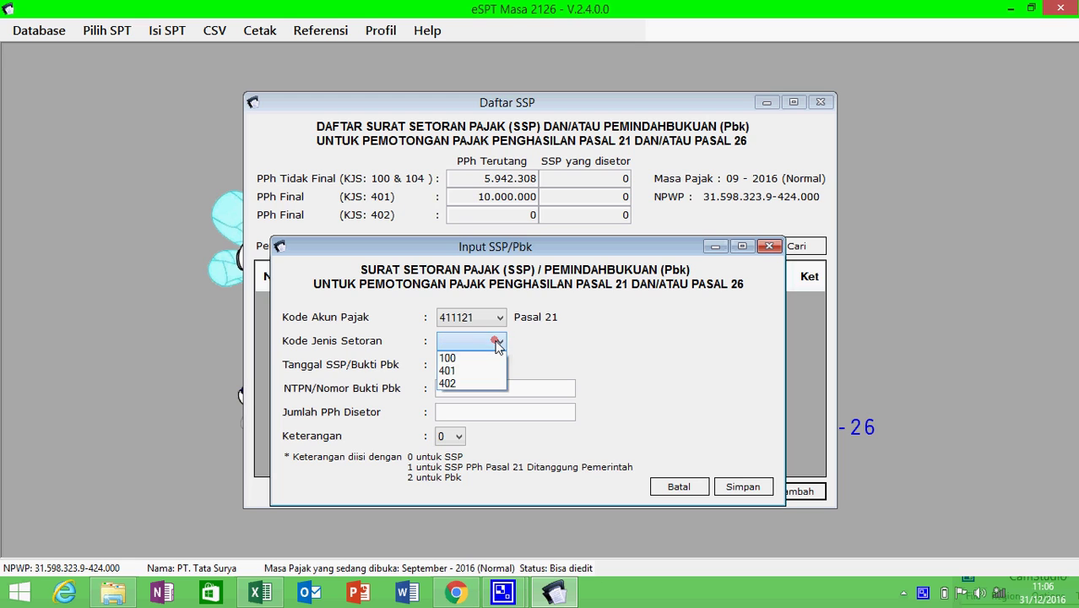
left_click(465, 372)
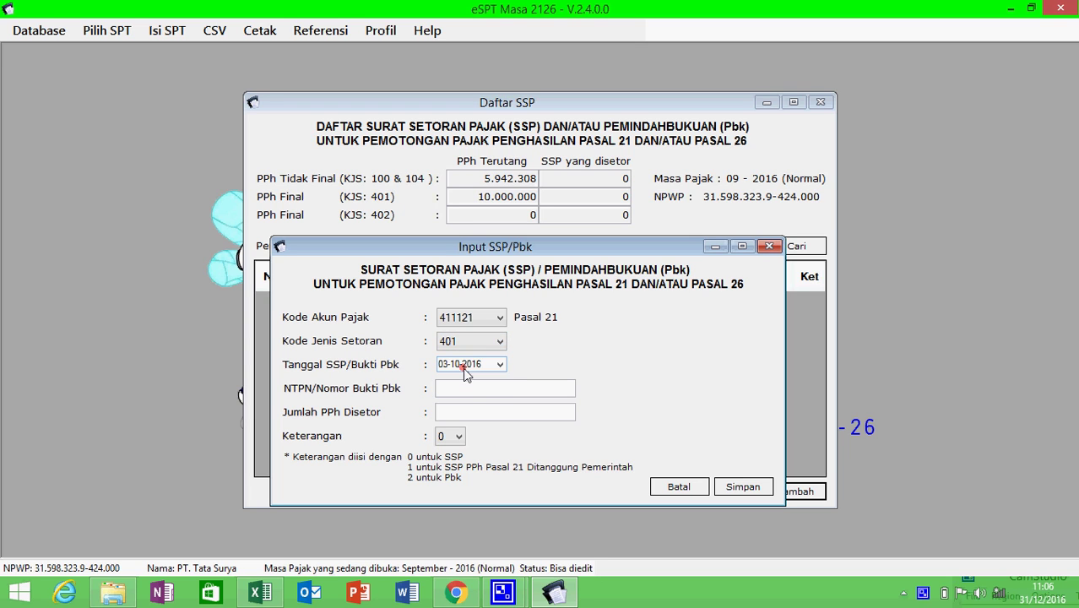
- Enter the NTPN and amount 10000000, save, and decline adding another SSP
left_click(463, 390)
type("0000000000000002")
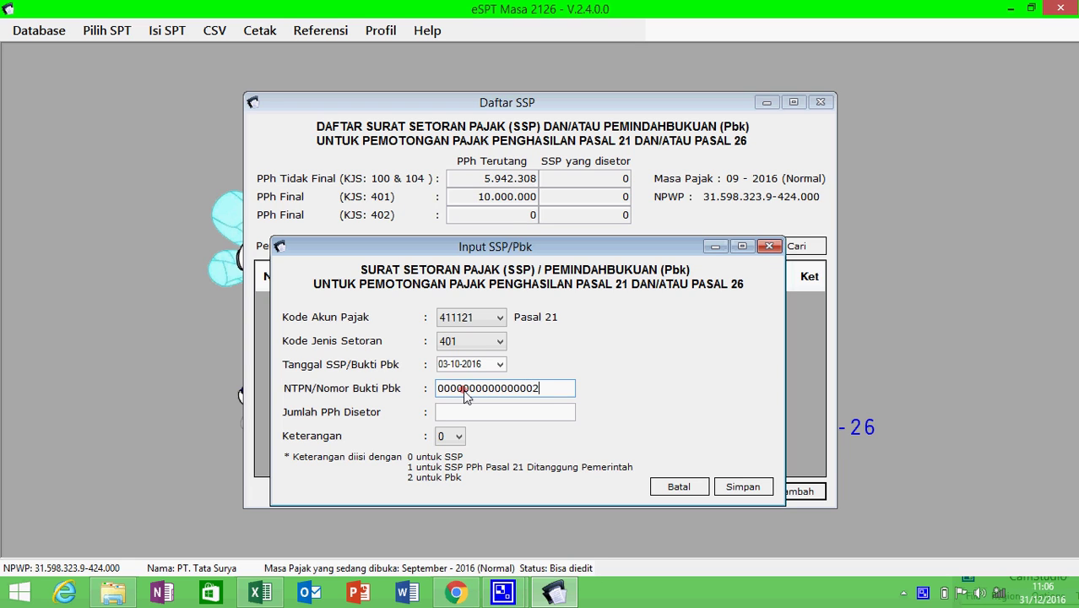
left_click(459, 414)
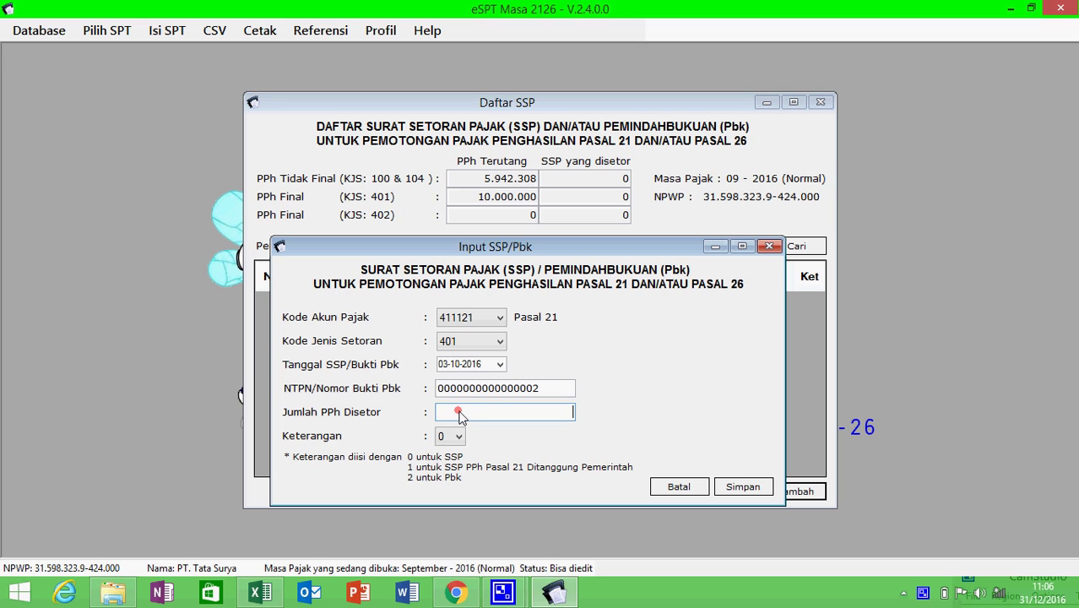
type("10000000")
left_click(725, 487)
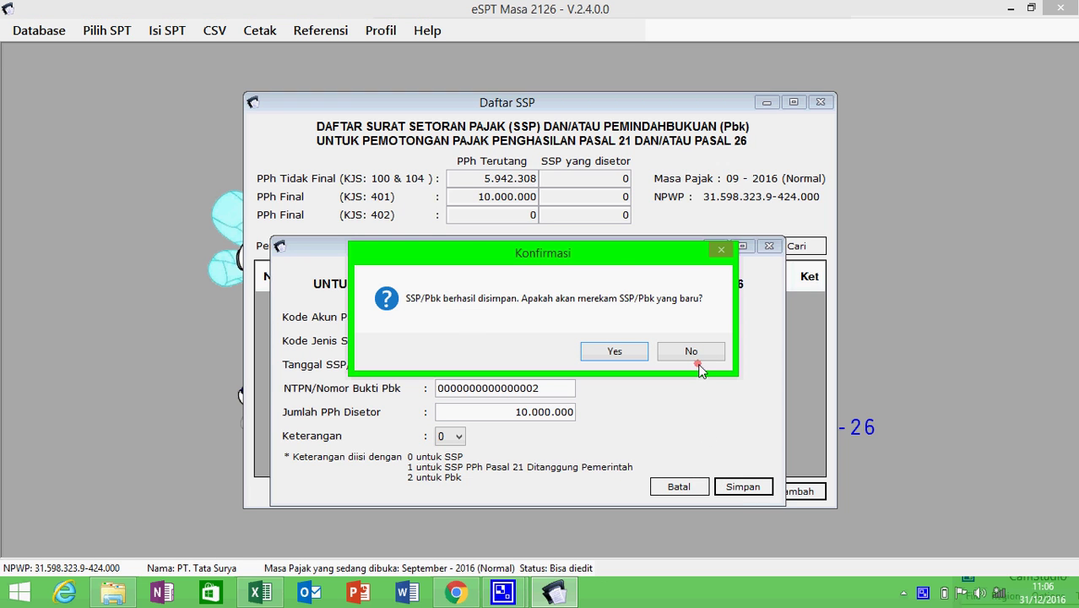
left_click(692, 351)
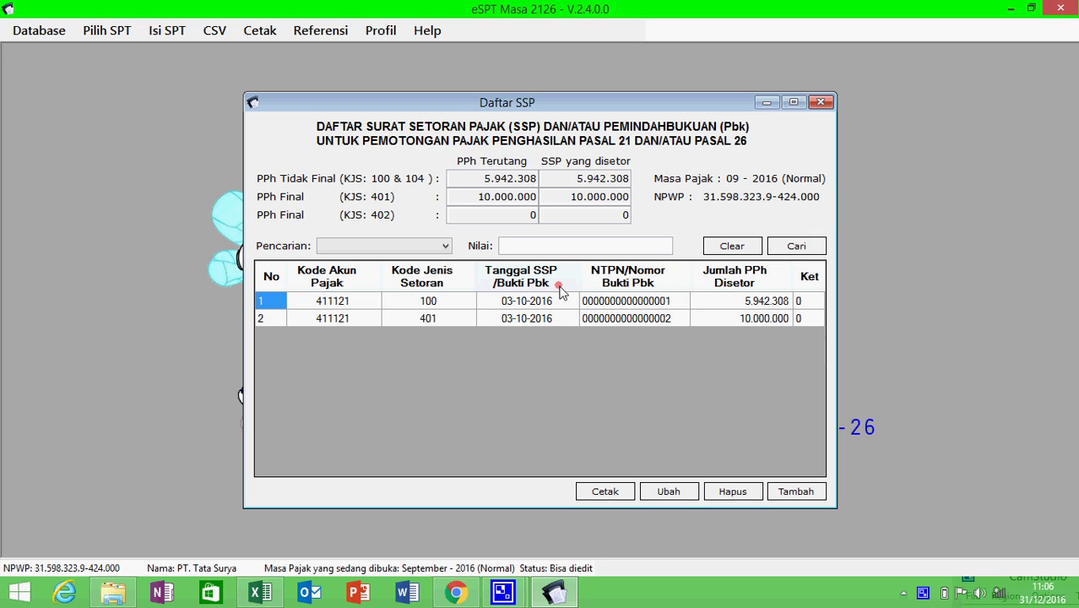
- Close the SSP list and choose CSV > Pelaporan SPT
left_click(820, 102)
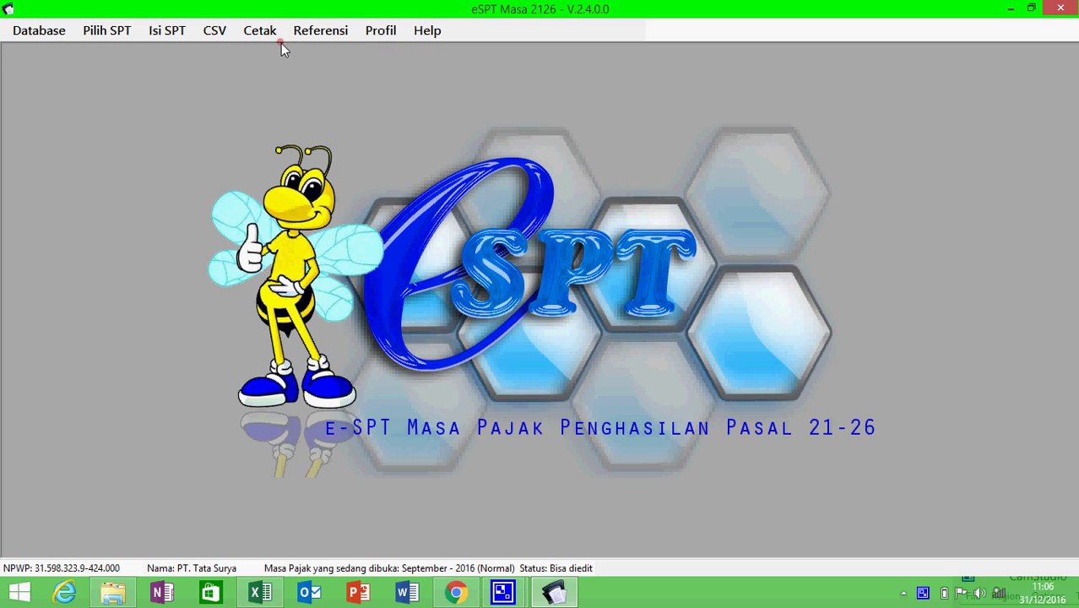
left_click(224, 30)
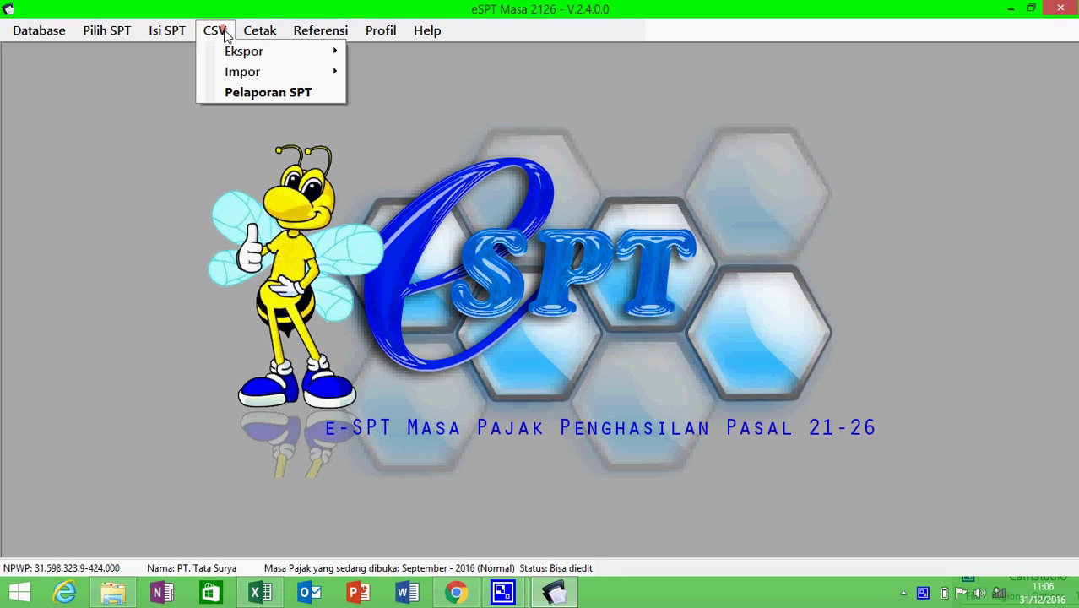
left_click(258, 93)
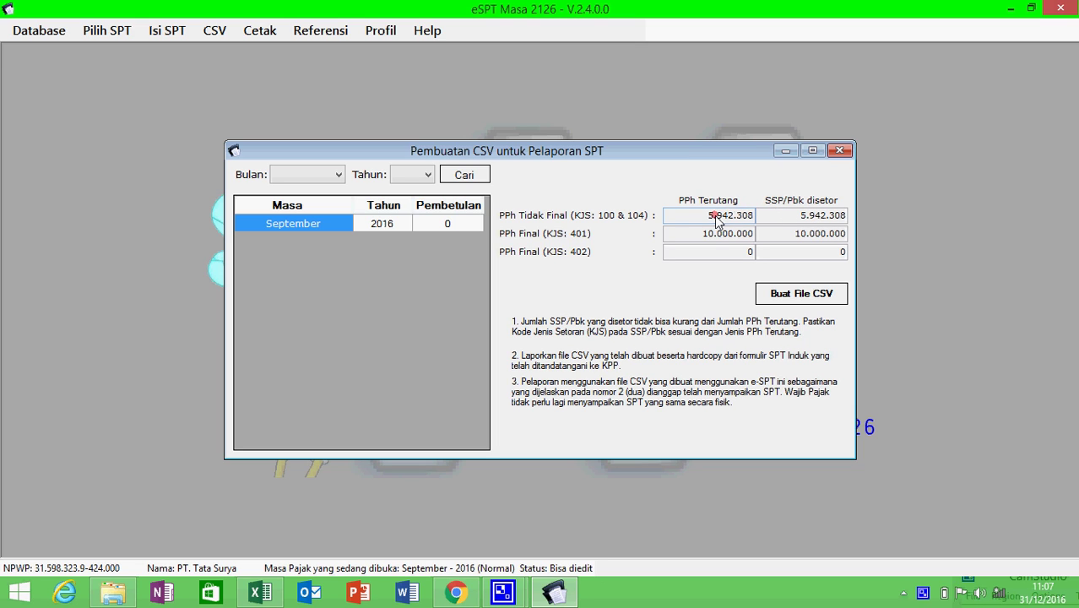
- Create the September 2016 CSV in D:\PPh Pasal 21, confirm, and close the Pelaporan window
left_click(781, 291)
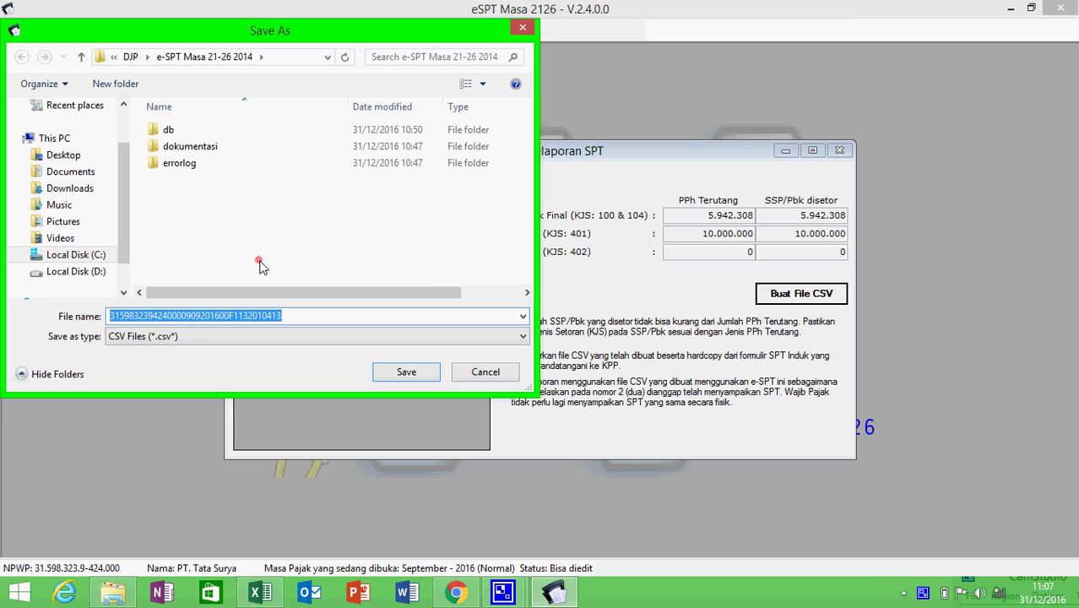
left_click(76, 271)
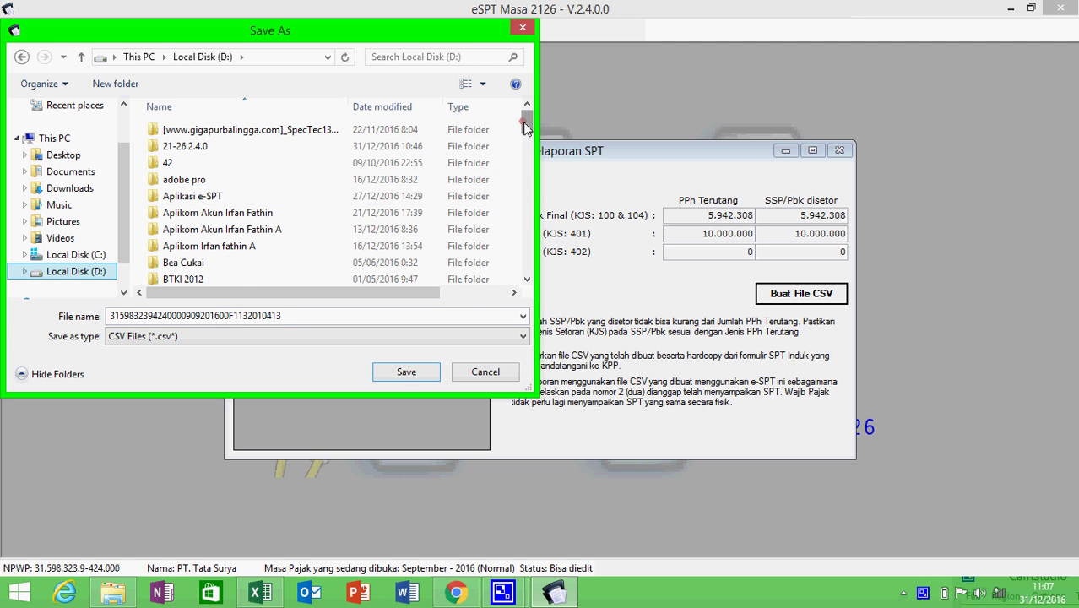
left_click_drag(525, 125, 525, 230)
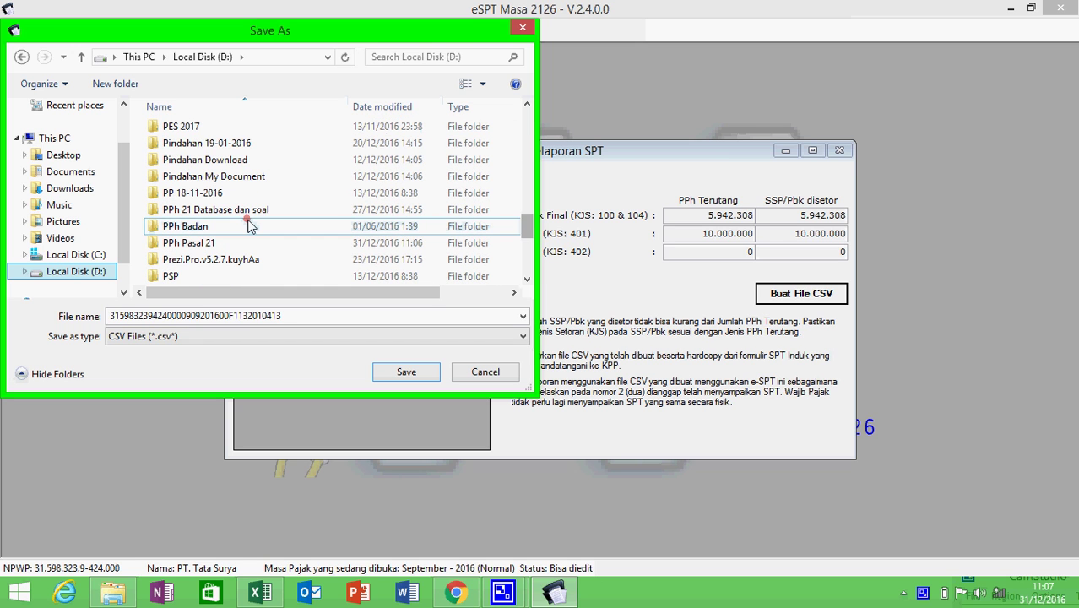
left_click(237, 243)
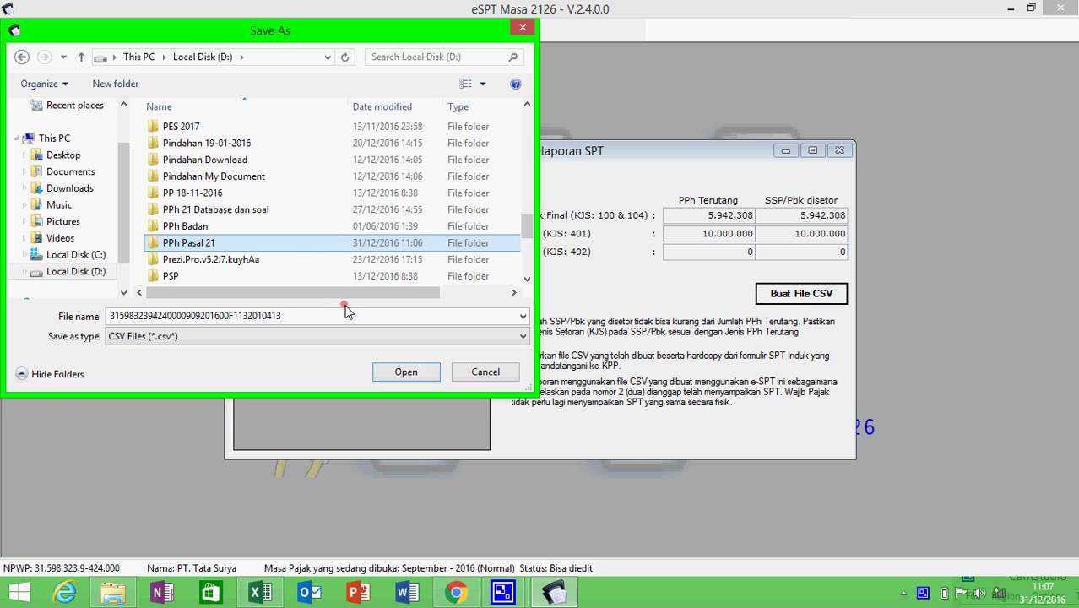
left_click(292, 243)
double_click(292, 244)
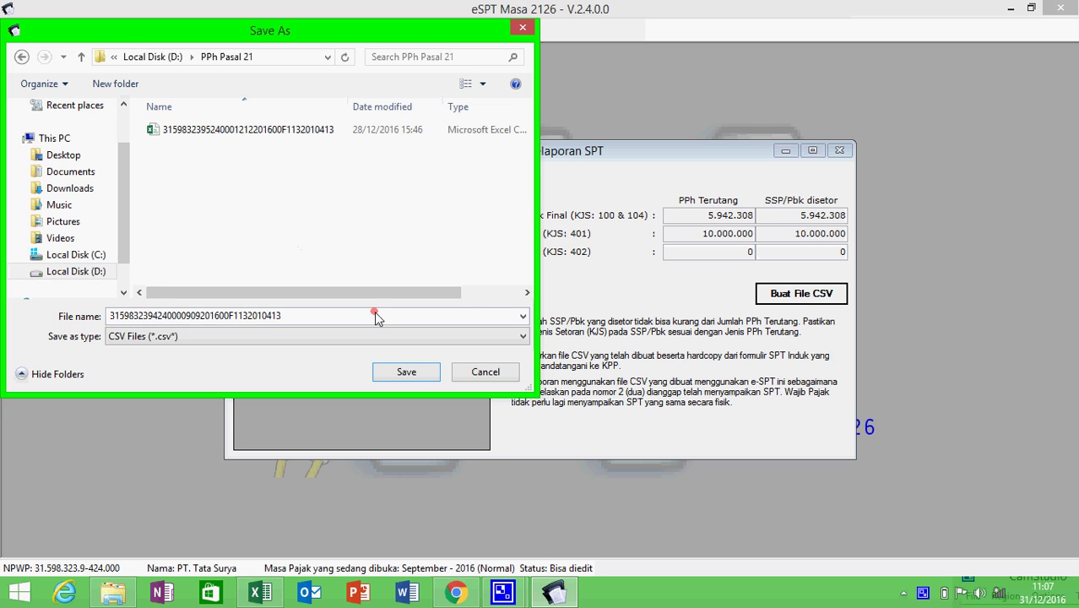
left_click(404, 372)
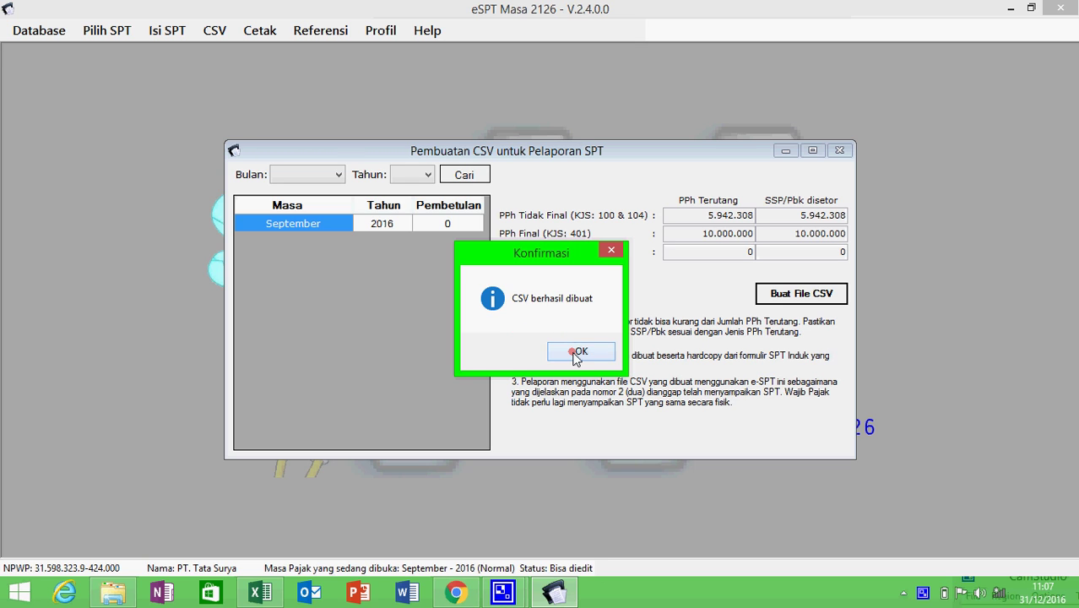
left_click(577, 352)
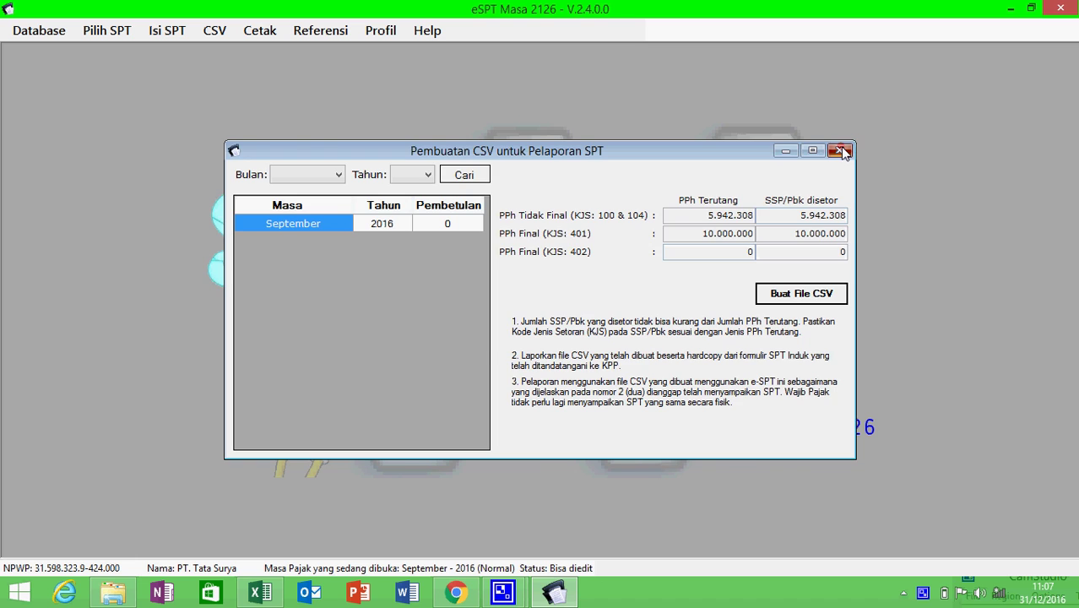
left_click(840, 151)
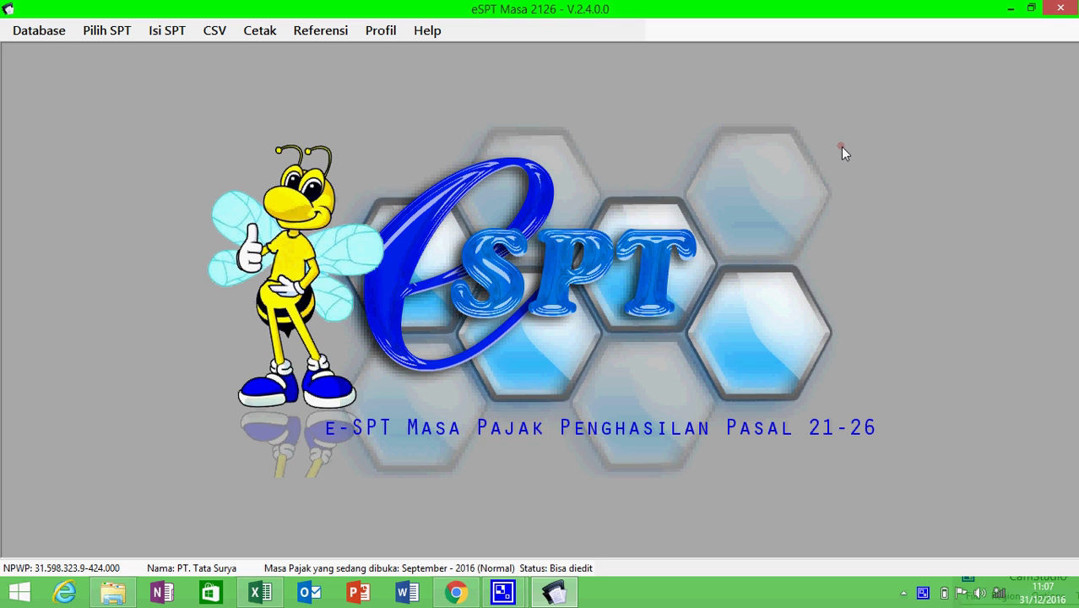